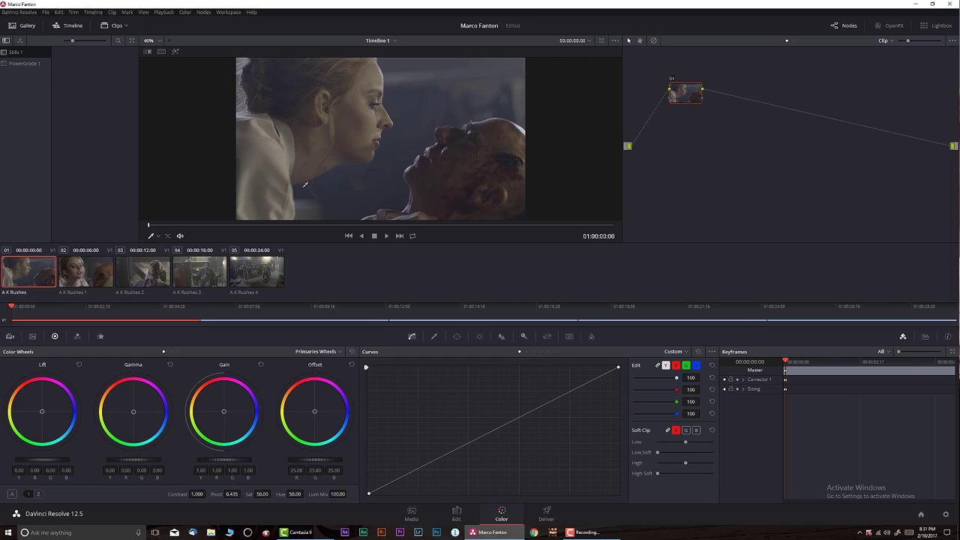
# Step: Play the clip, hide the clip thumbnails, scrub back to 01:00:02:04, and add serial node 02
pyautogui.press('space')
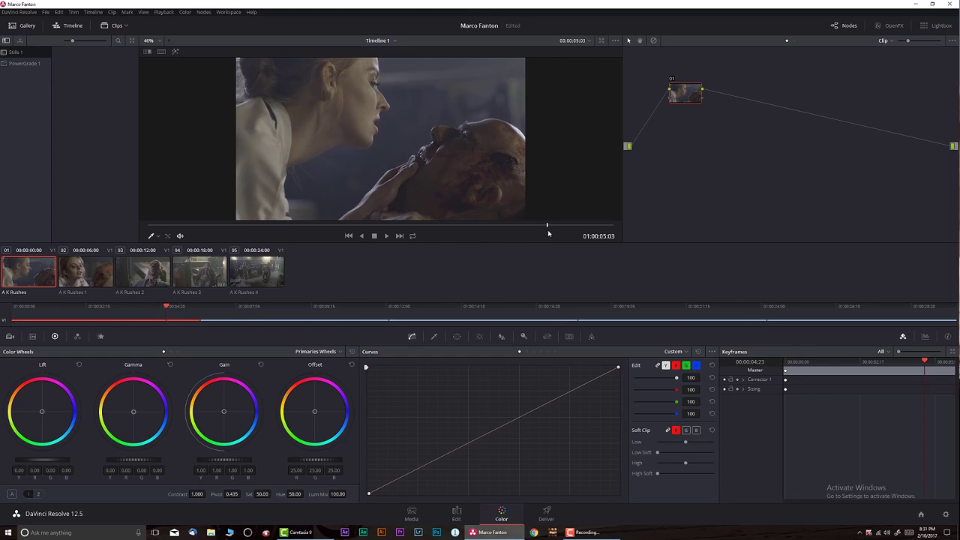
pyautogui.click(114, 27)
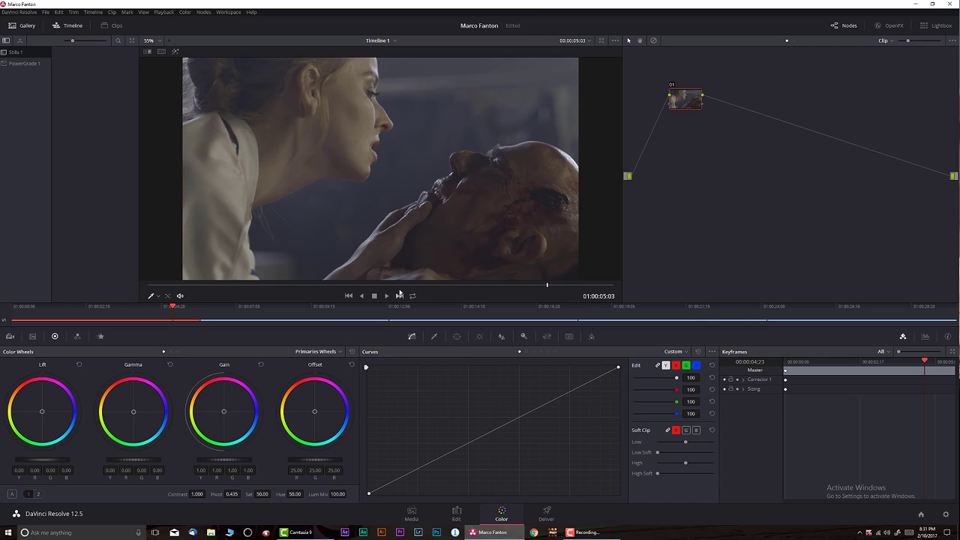
pyautogui.moveTo(391, 285); pyautogui.dragTo(320, 295)
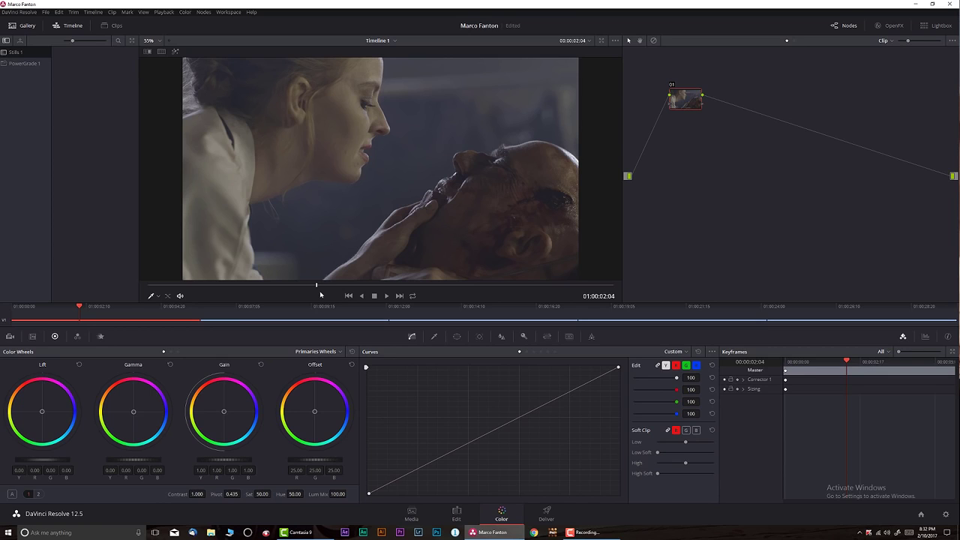
pyautogui.hotkey('alt', 's')
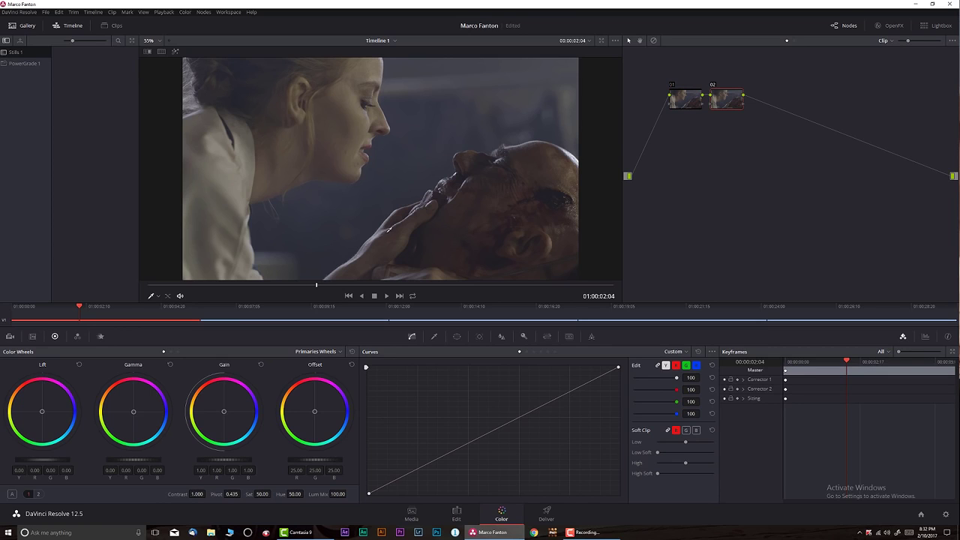
pyautogui.click(886, 32)
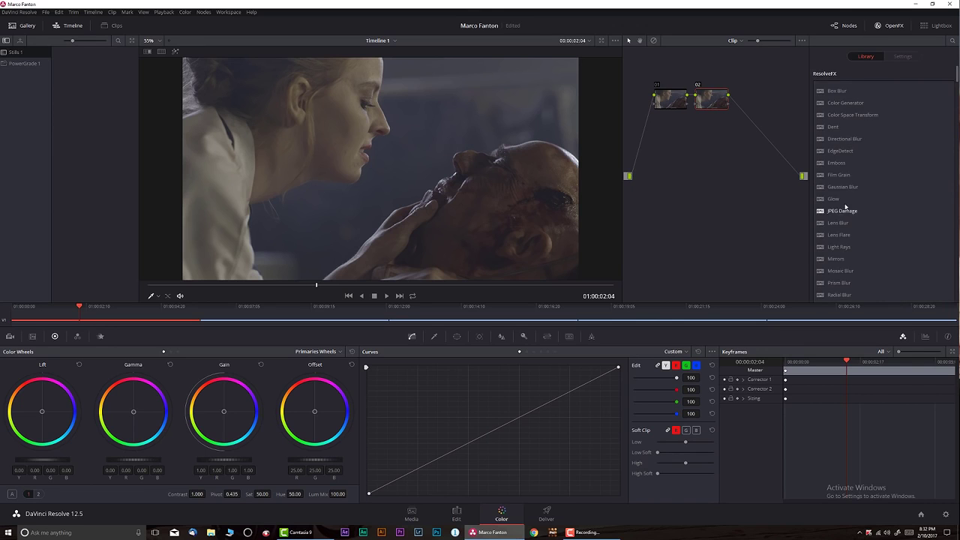
pyautogui.scroll(-3, 852, 166)
pyautogui.scroll(3, 851, 166)
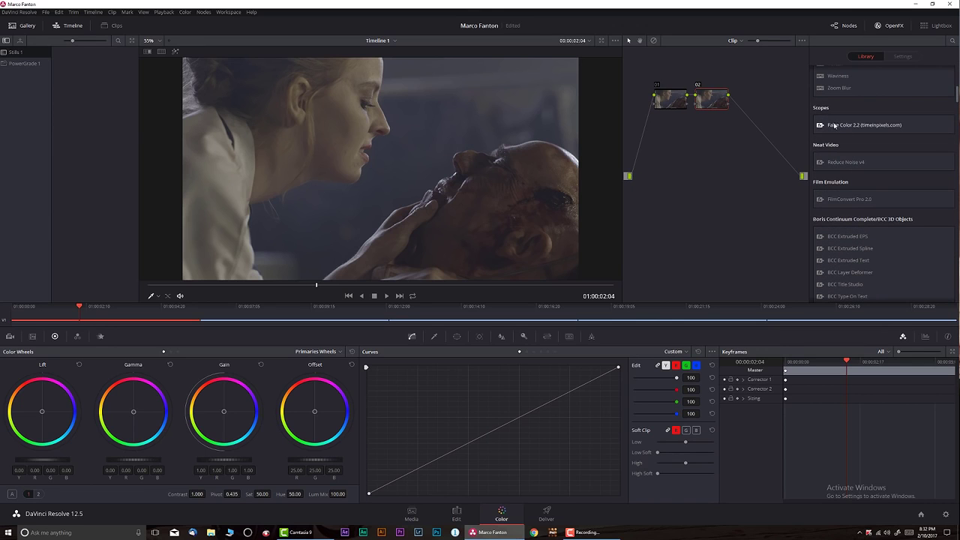
pyautogui.moveTo(862, 124); pyautogui.dragTo(712, 99)
pyautogui.click(889, 25)
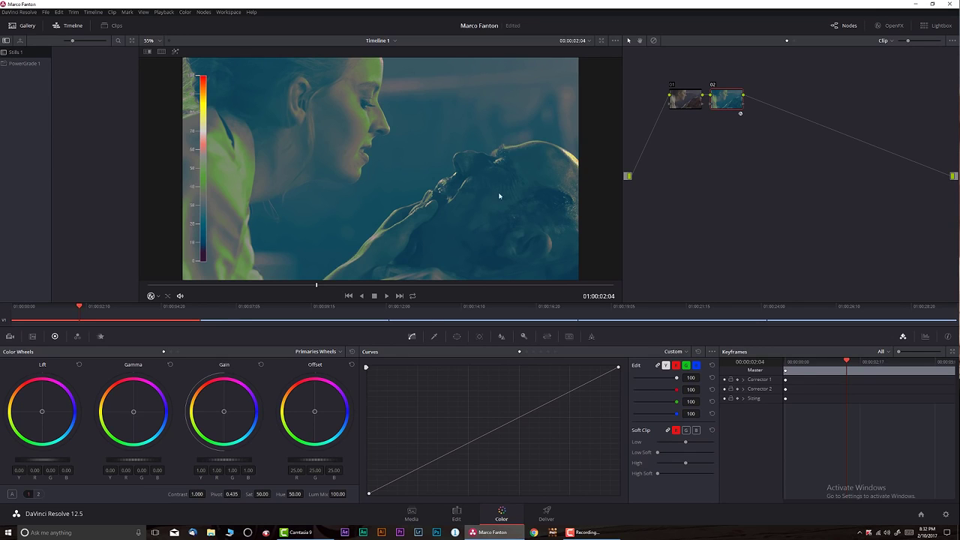
pyautogui.press('Delete')
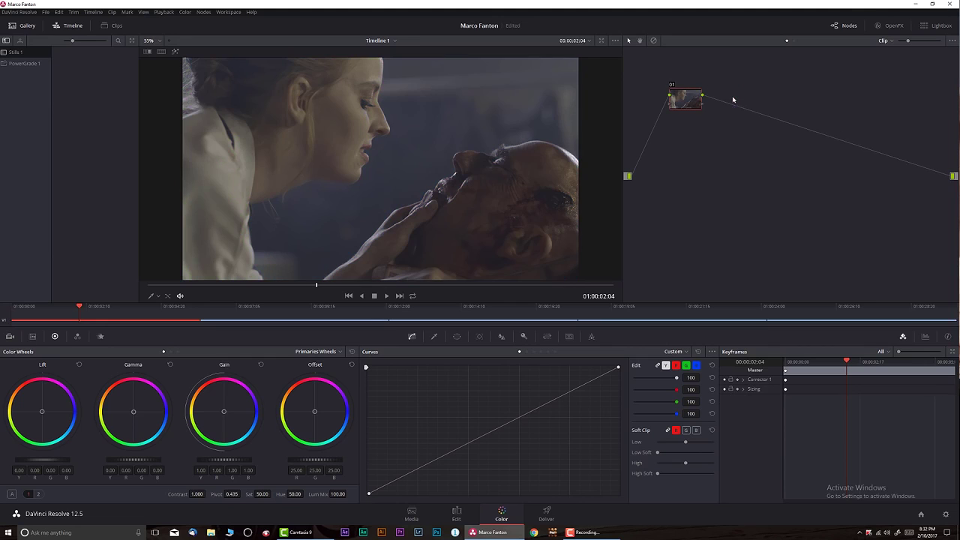
pyautogui.click(925, 337)
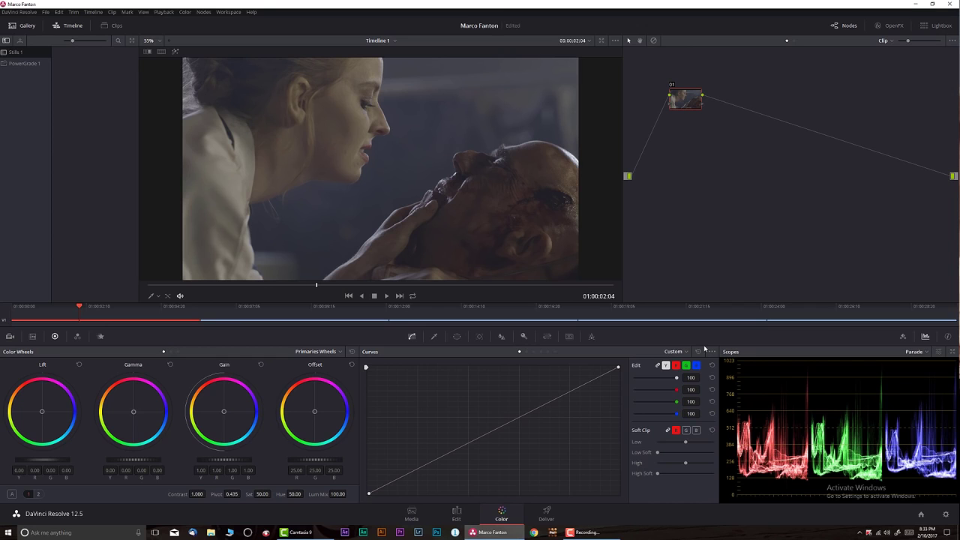
# Step: Zoom into the viewer and scrub forward to 01:00:02:16 to inspect detail
pyautogui.scroll(2, 392, 150)
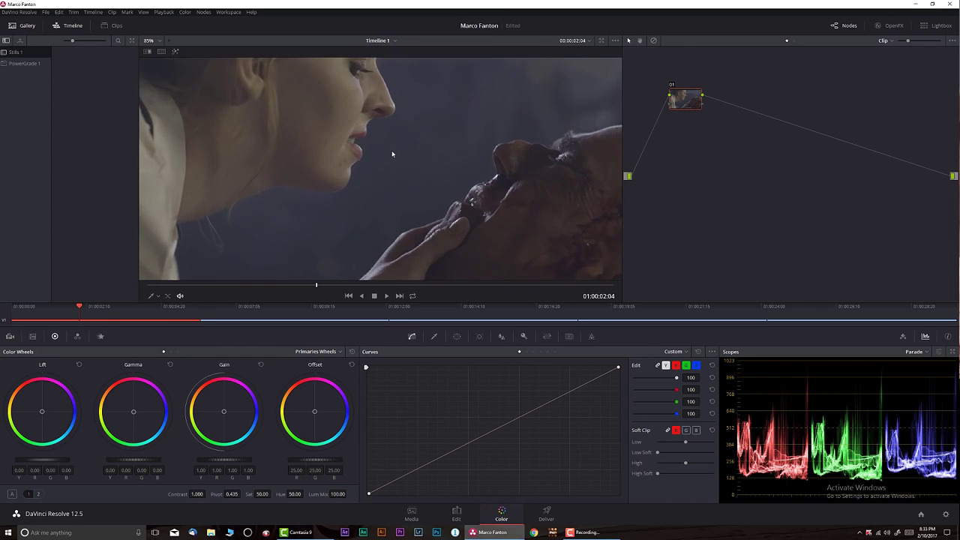
pyautogui.scroll(2, 397, 150)
pyautogui.scroll(2, 398, 150)
pyautogui.scroll(1, 427, 144)
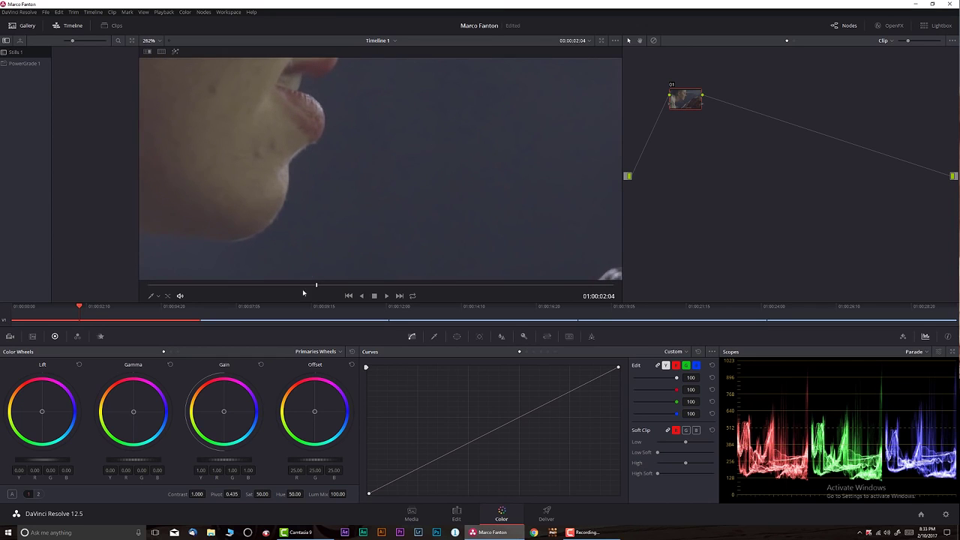
pyautogui.moveTo(326, 285)
pyautogui.mouseDown()
pyautogui.moveTo(356, 286)
pyautogui.moveTo(323, 285)
pyautogui.mouseUp()
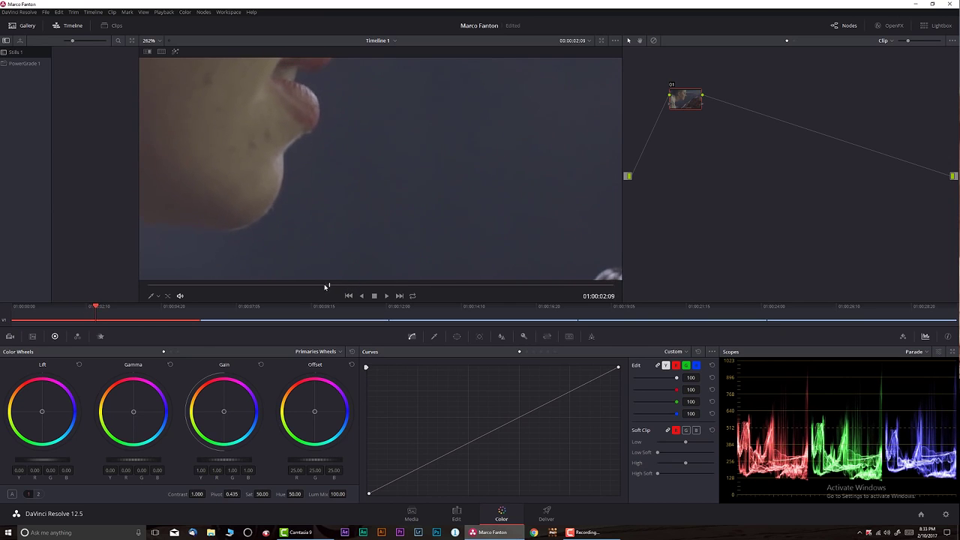
pyautogui.scroll(1, 446, 172)
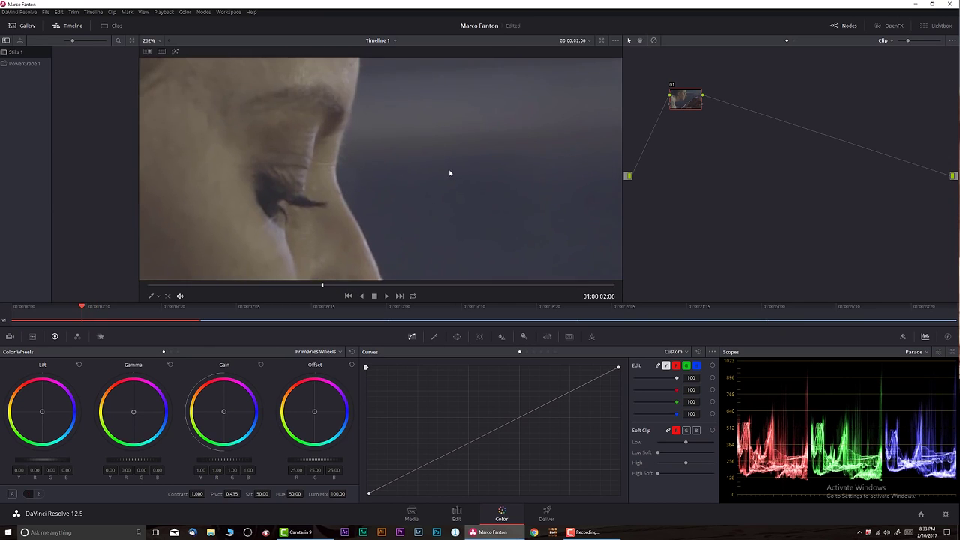
pyautogui.scroll(1, 448, 190)
pyautogui.scroll(1, 439, 193)
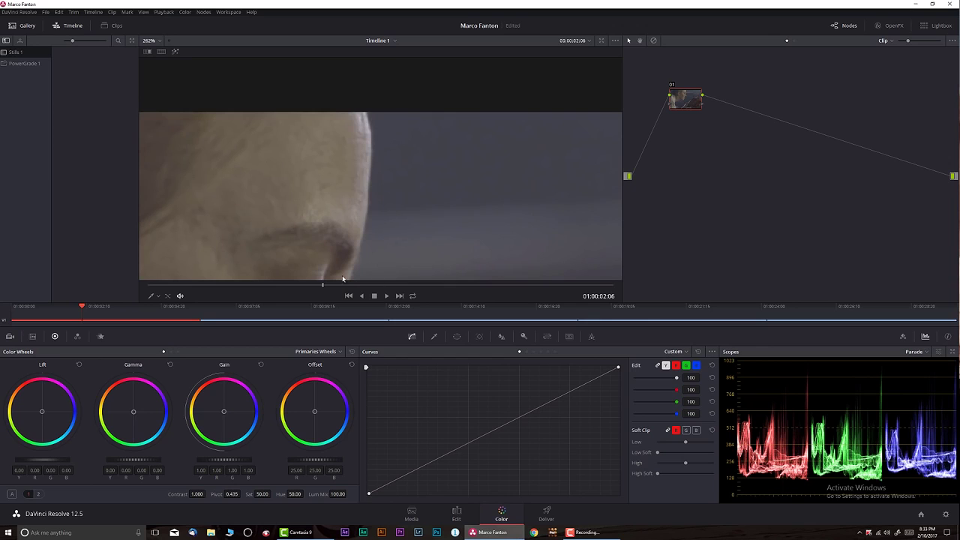
pyautogui.moveTo(323, 285); pyautogui.dragTo(354, 285)
# Step: Scrub on to 01:00:03:12, fit the frame back in the viewer, and add serial node 02
pyautogui.scroll(-2, 420, 213)
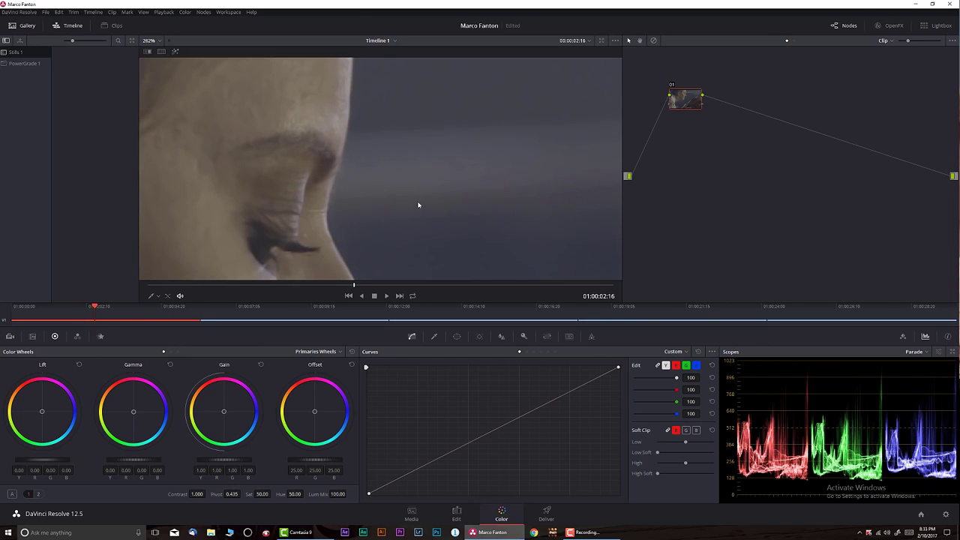
pyautogui.scroll(-1, 418, 208)
pyautogui.scroll(-2, 407, 232)
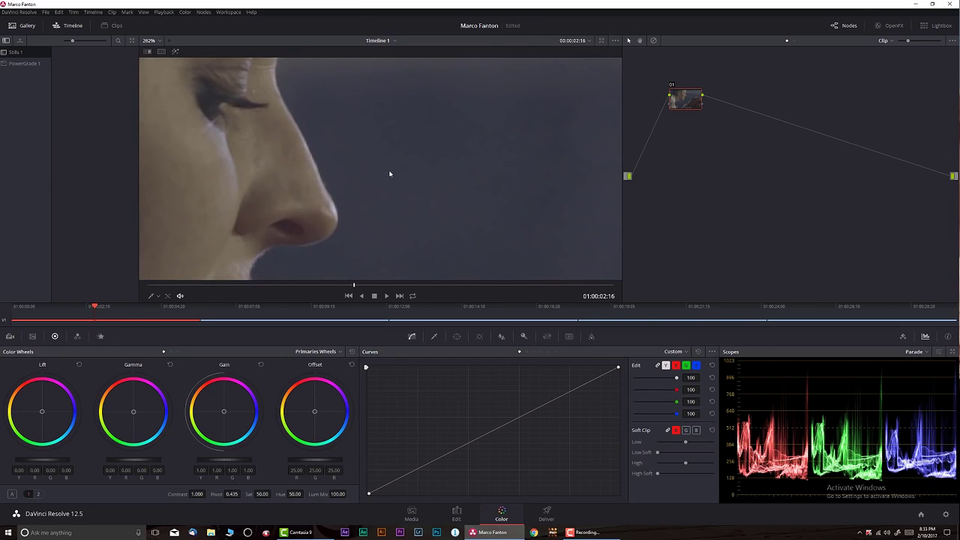
pyautogui.moveTo(356, 286); pyautogui.dragTo(398, 285)
pyautogui.scroll(2, 382, 237)
pyautogui.scroll(1, 381, 237)
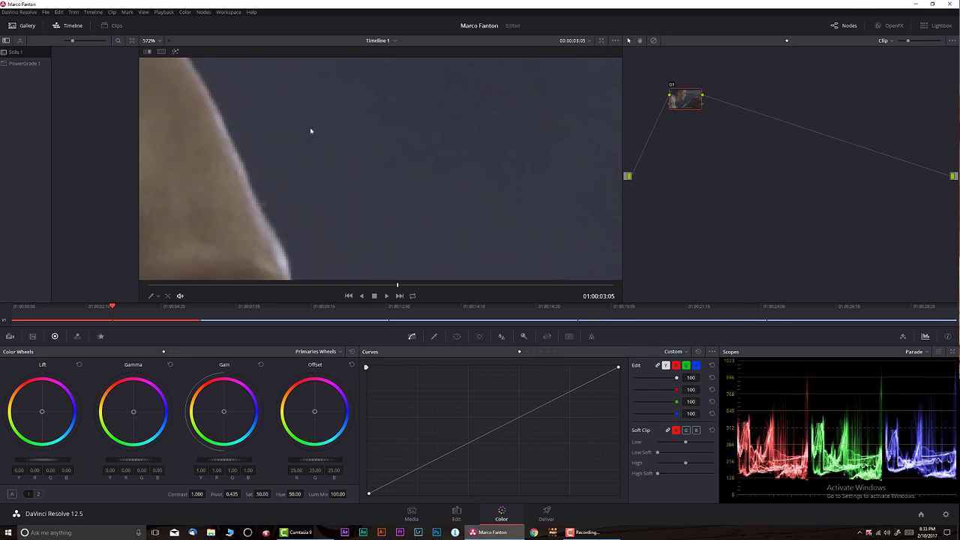
pyautogui.scroll(-1, 375, 210)
pyautogui.moveTo(409, 285); pyautogui.dragTo(421, 287)
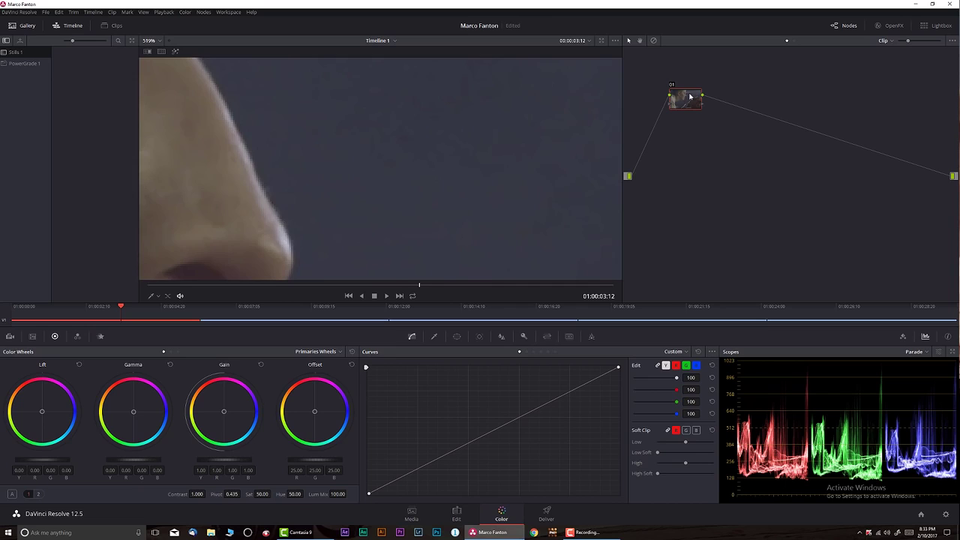
pyautogui.hotkey('shift', 'z')
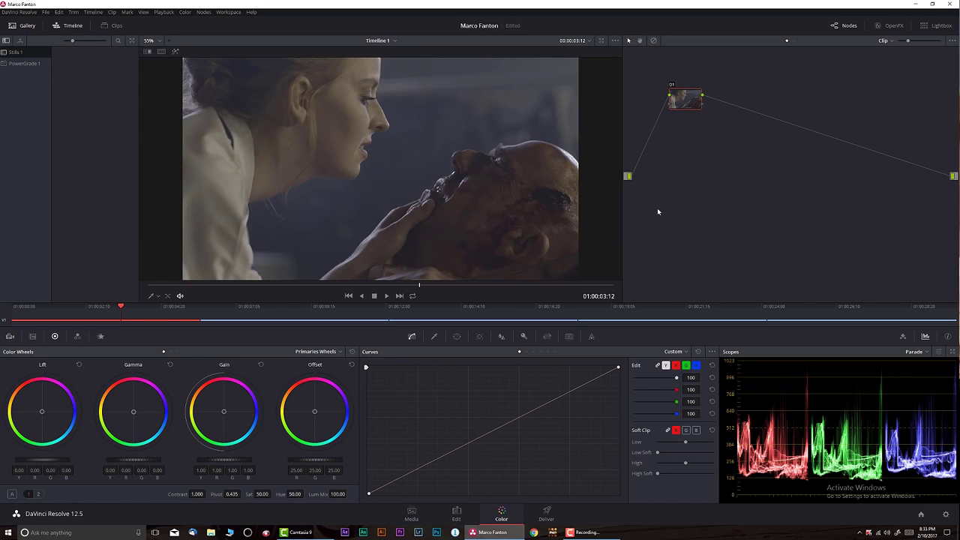
pyautogui.hotkey('alt', 's')
# Step: Apply the Rec709 Kodak 2383 D55 film-look LUT to node 02
pyautogui.rightClick(727, 99)
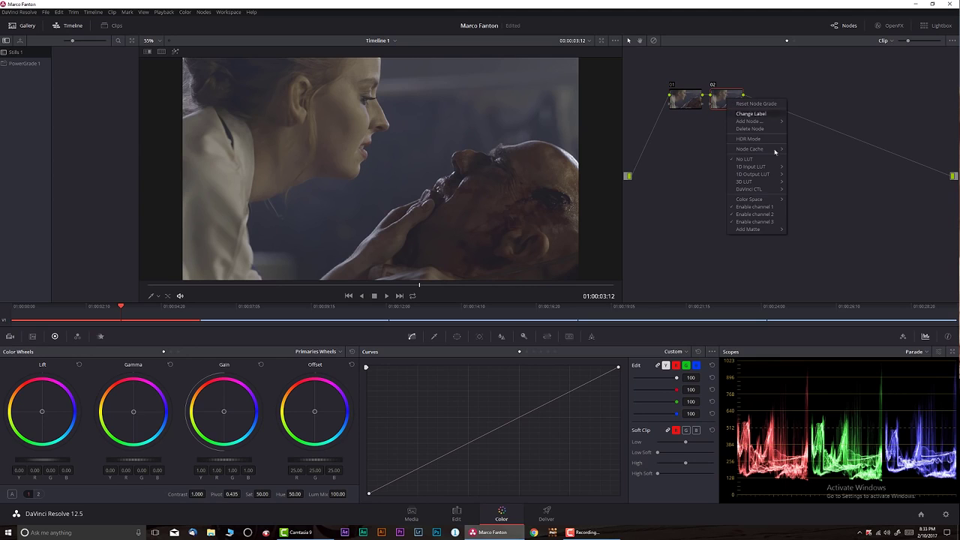
pyautogui.moveTo(750, 181)
pyautogui.moveTo(817, 214)
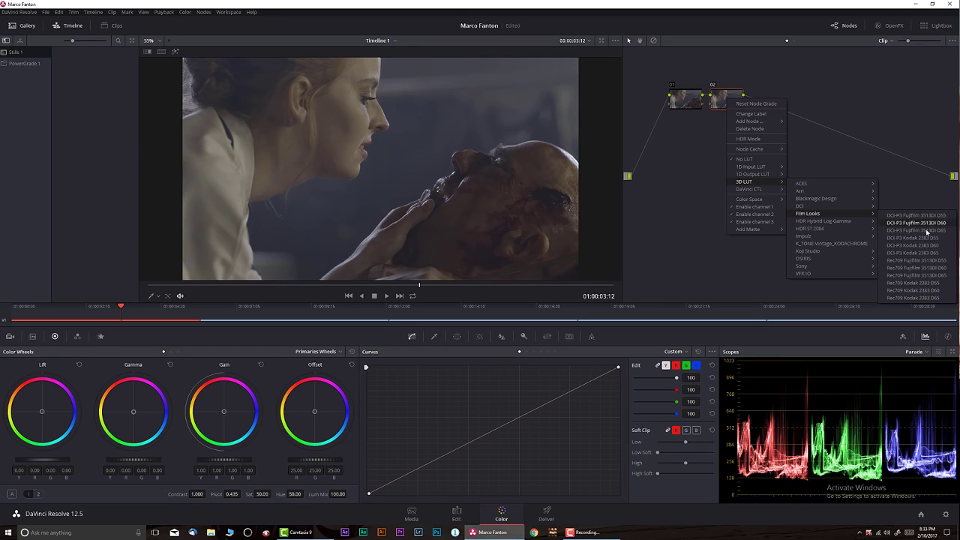
pyautogui.click(917, 283)
pyautogui.rightClick(729, 100)
pyautogui.moveTo(769, 180)
pyautogui.moveTo(808, 210)
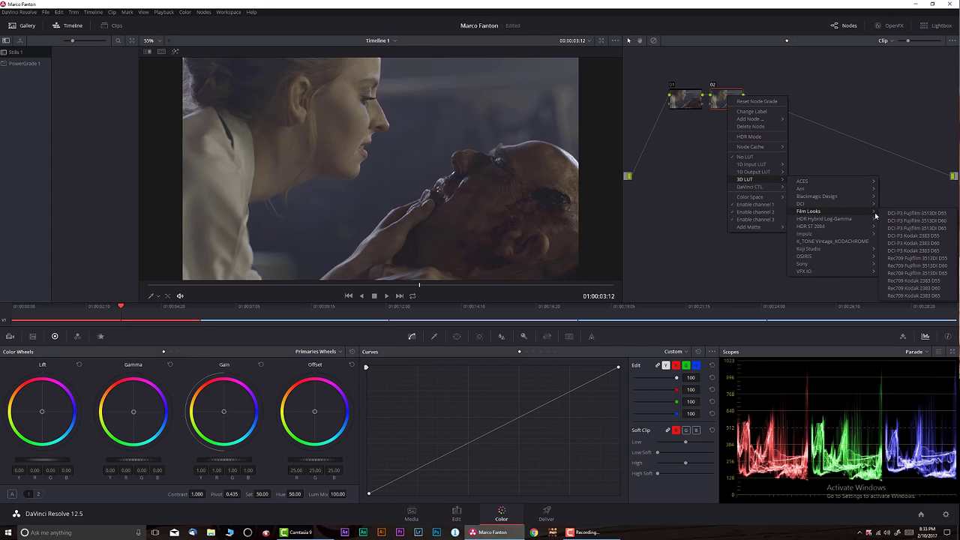
pyautogui.click(926, 282)
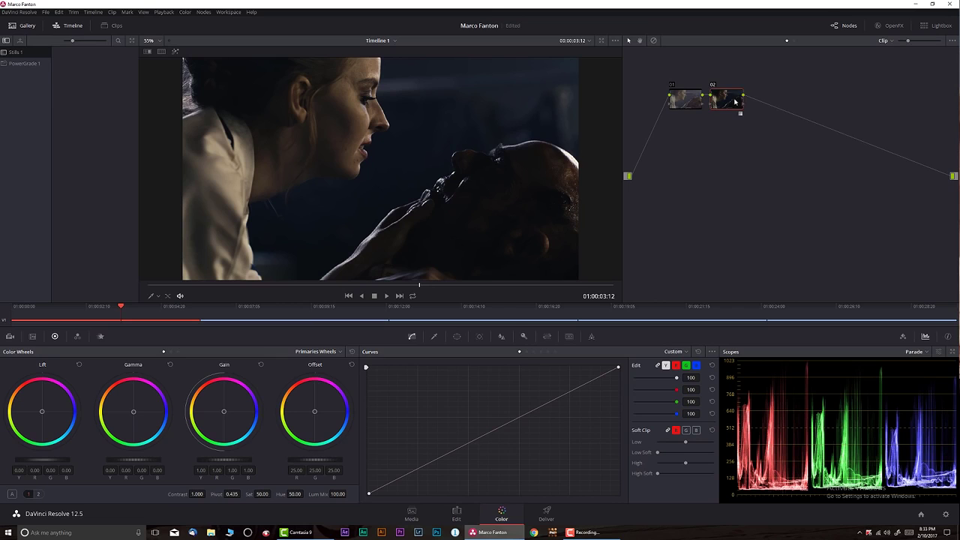
# Step: Move node 02 to the end of the graph, nudge node 01, and add serial node 03
pyautogui.moveTo(735, 101); pyautogui.dragTo(929, 102)
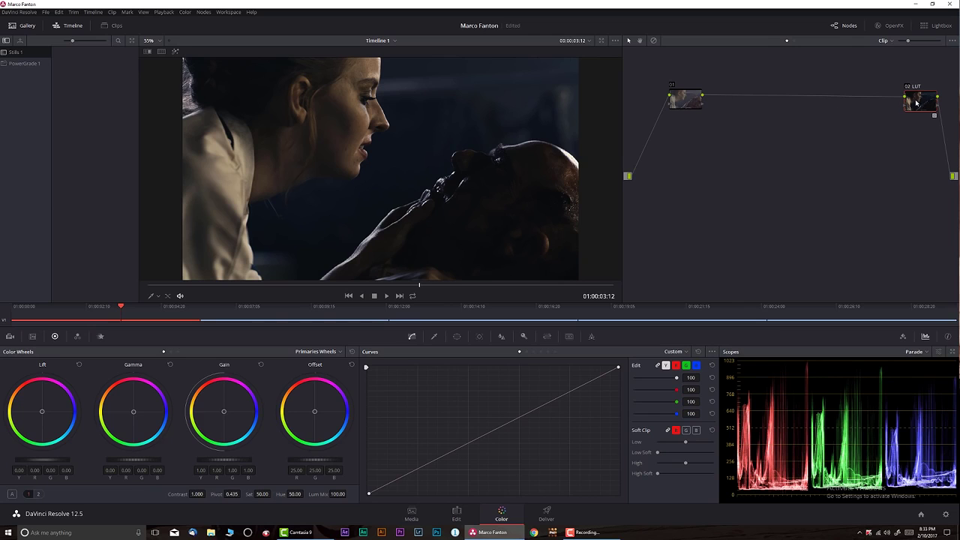
pyautogui.moveTo(694, 100); pyautogui.dragTo(668, 122)
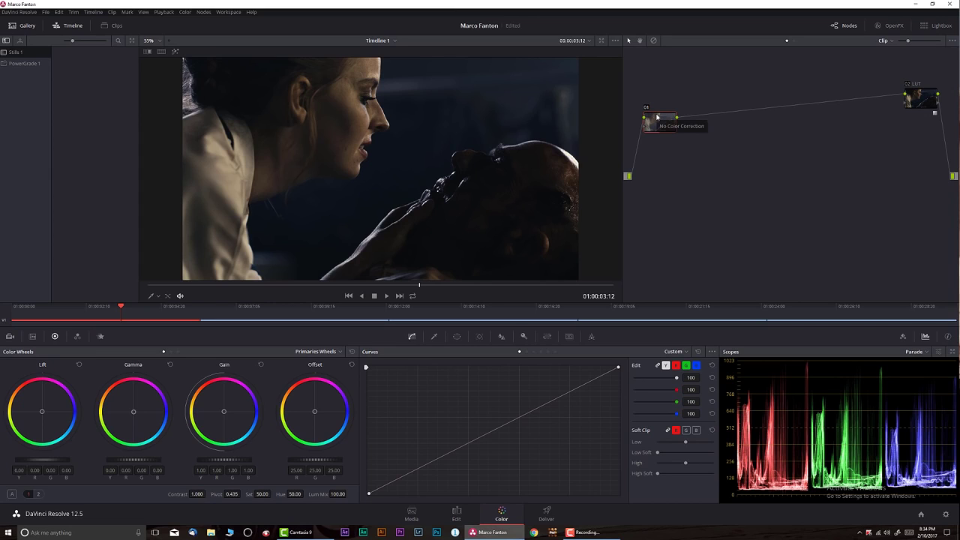
pyautogui.hotkey('alt', 's')
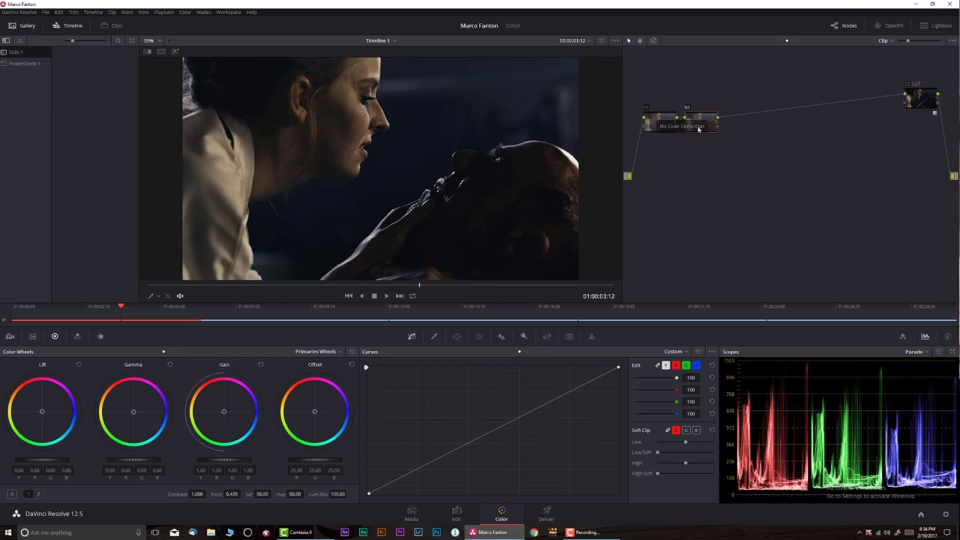
# Step: Label the new node 03 'Exposure'
pyautogui.rightClick(699, 126)
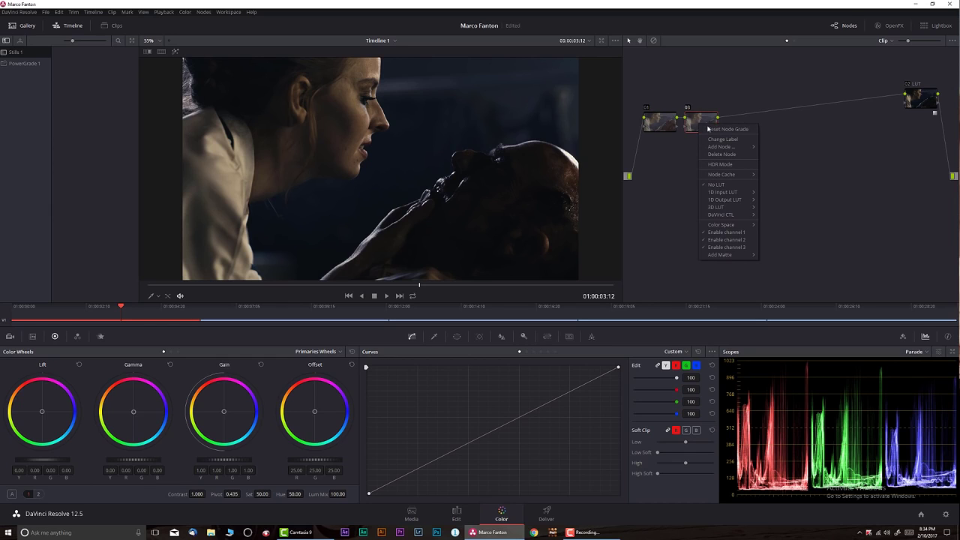
pyautogui.click(729, 140)
pyautogui.write('xposure')
pyautogui.press('Return')
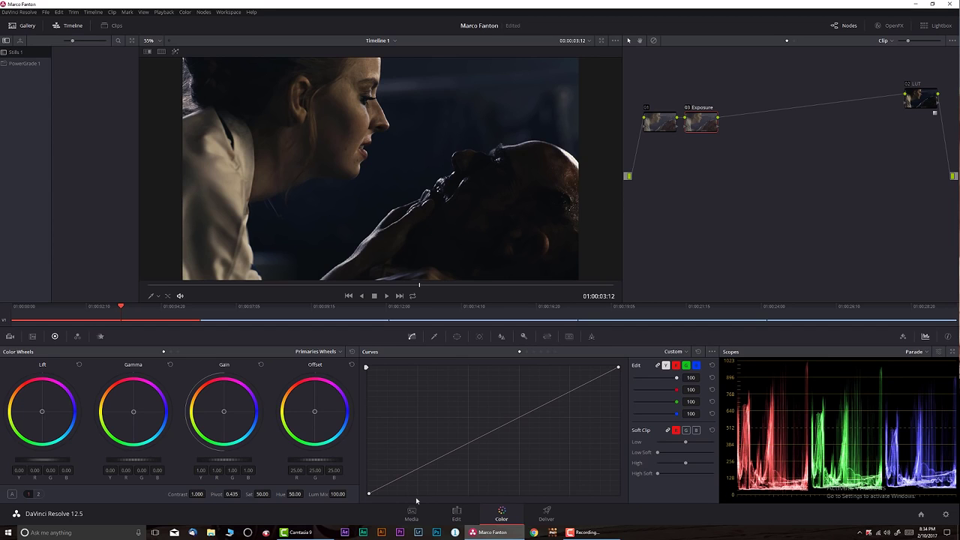
# Step: Raise the Exposure curve's black point to lift the shadows
pyautogui.moveTo(369, 495); pyautogui.dragTo(368, 480)
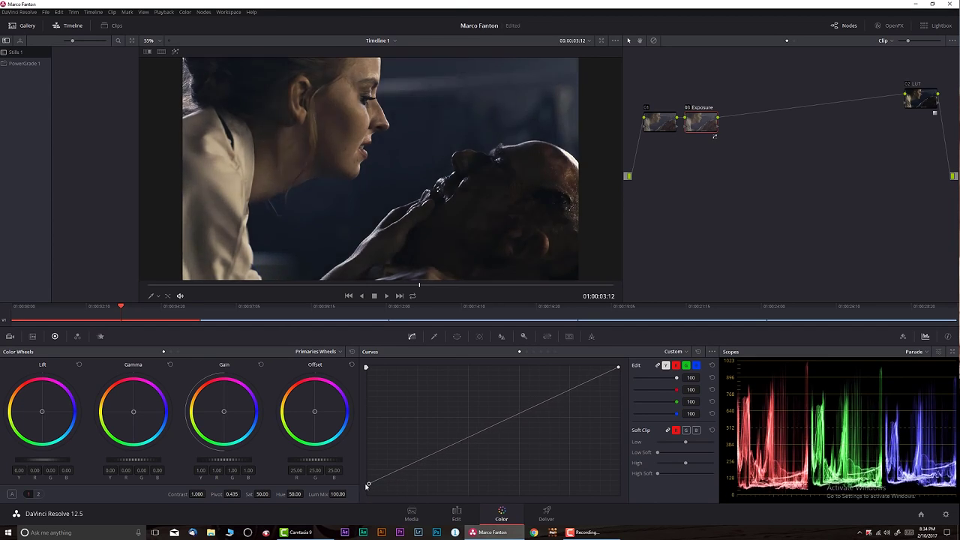
pyautogui.moveTo(361, 478)
pyautogui.mouseDown()
pyautogui.moveTo(354, 467)
pyautogui.moveTo(357, 491)
pyautogui.mouseUp()
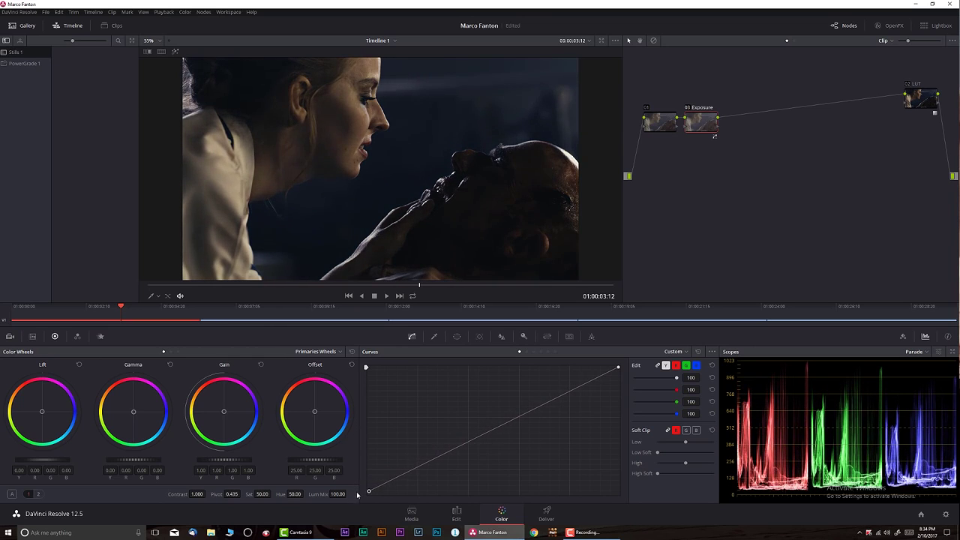
pyautogui.moveTo(357, 491); pyautogui.dragTo(356, 481)
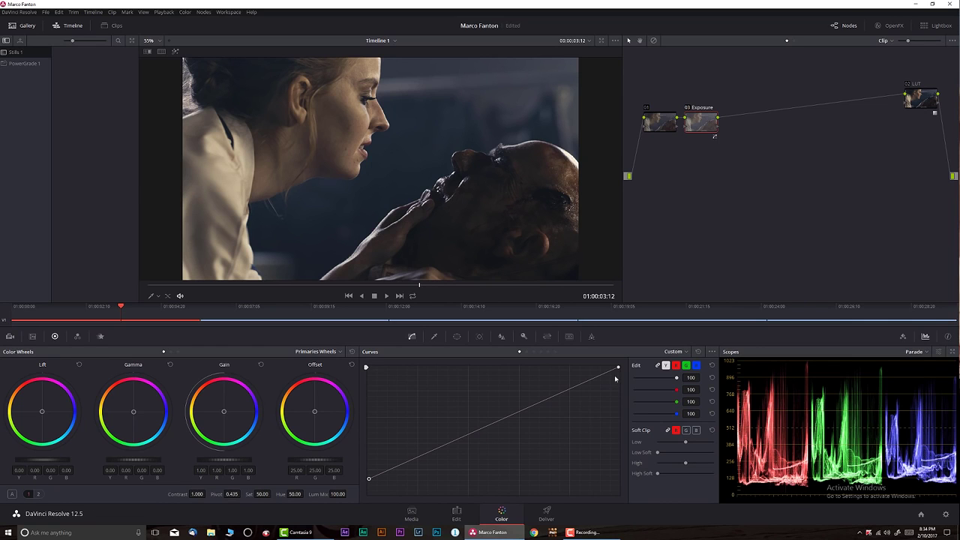
# Step: Lower the curve's white point to dim highlights, and pull the LUT node closer
pyautogui.moveTo(617, 367); pyautogui.dragTo(618, 381)
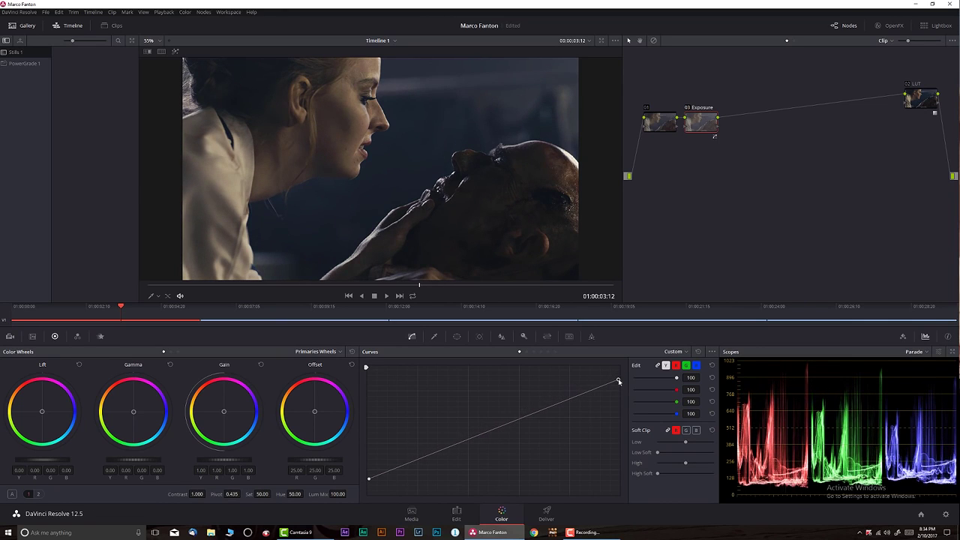
pyautogui.moveTo(618, 381); pyautogui.dragTo(618, 378)
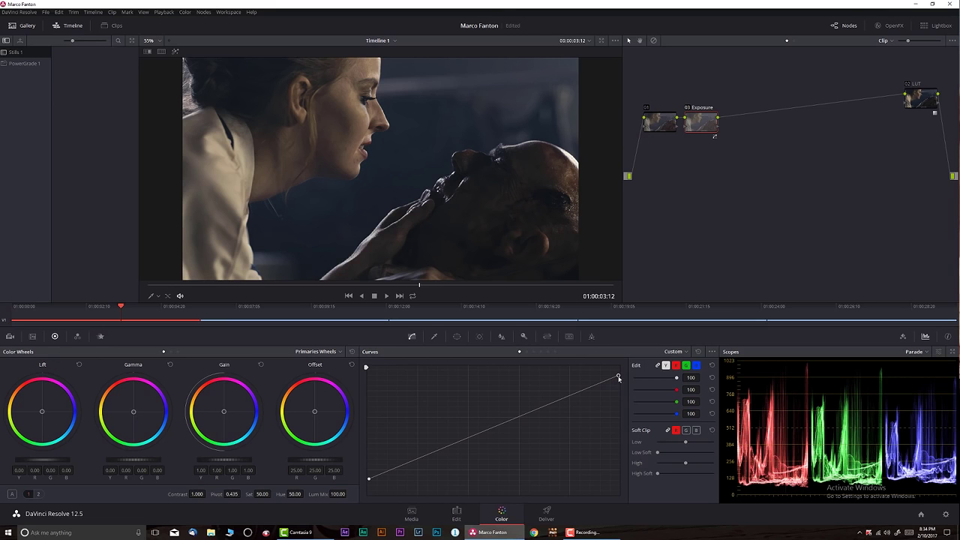
pyautogui.moveTo(618, 377)
pyautogui.mouseDown()
pyautogui.moveTo(617, 403)
pyautogui.moveTo(618, 375)
pyautogui.mouseUp()
pyautogui.moveTo(912, 96); pyautogui.dragTo(870, 118)
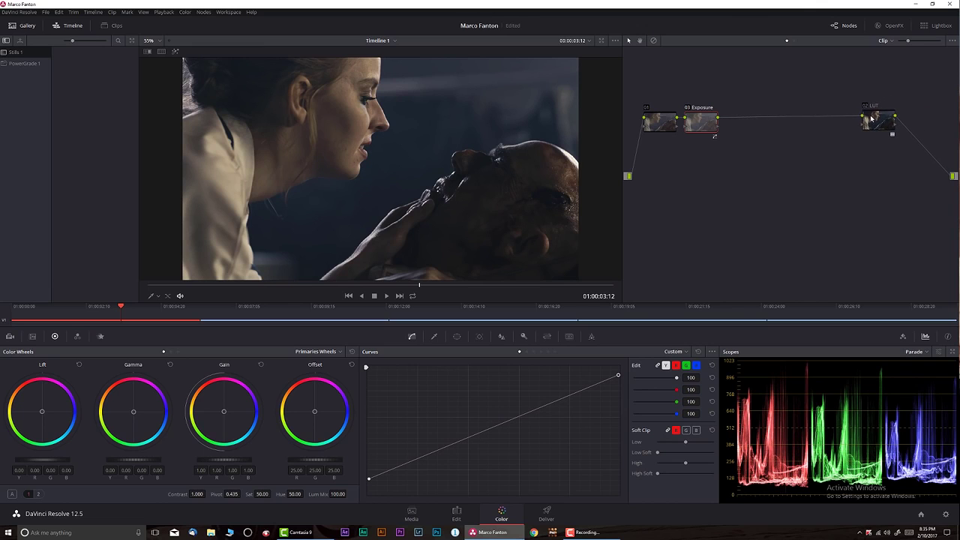
# Step: Add a trial node after 02 LUT and test its curve points
pyautogui.hotkey('alt', 's')
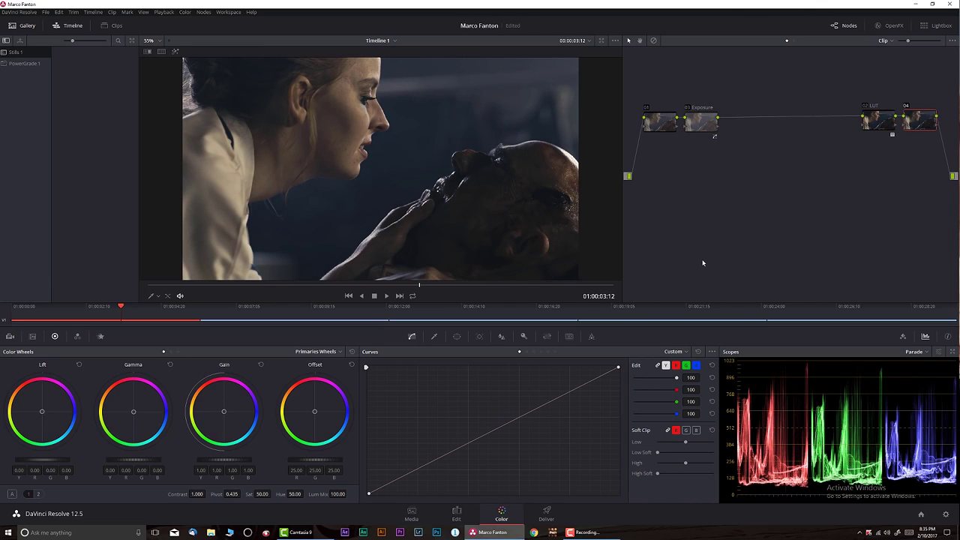
pyautogui.moveTo(618, 367)
pyautogui.mouseDown()
pyautogui.moveTo(618, 408)
pyautogui.moveTo(616, 367)
pyautogui.mouseUp()
pyautogui.moveTo(367, 495)
pyautogui.mouseDown()
pyautogui.moveTo(440, 494)
pyautogui.moveTo(369, 493)
pyautogui.mouseUp()
# Step: Raise the 03 Exposure curve's black point slightly to lift the shadows
pyautogui.click(701, 122)
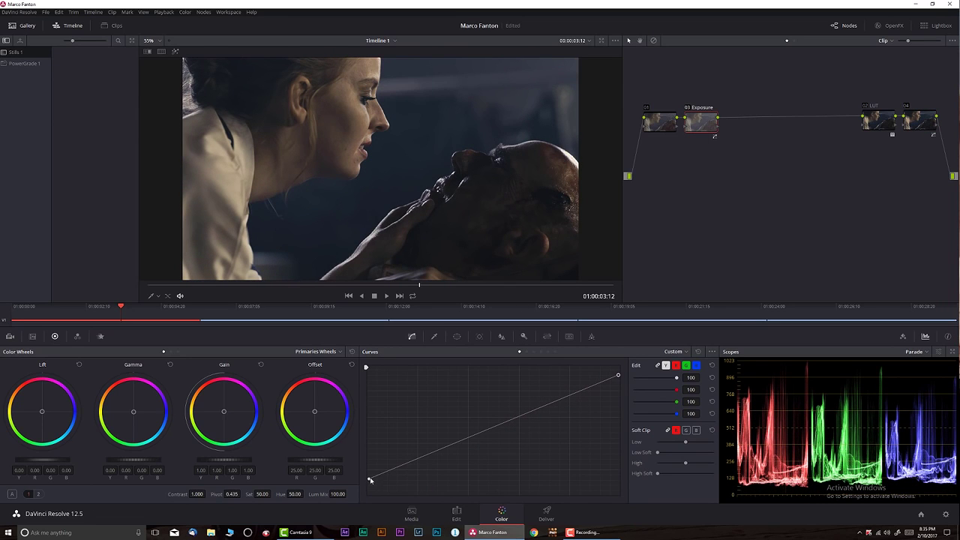
pyautogui.moveTo(369, 478)
pyautogui.mouseDown()
pyautogui.moveTo(382, 494)
pyautogui.moveTo(412, 501)
pyautogui.mouseUp()
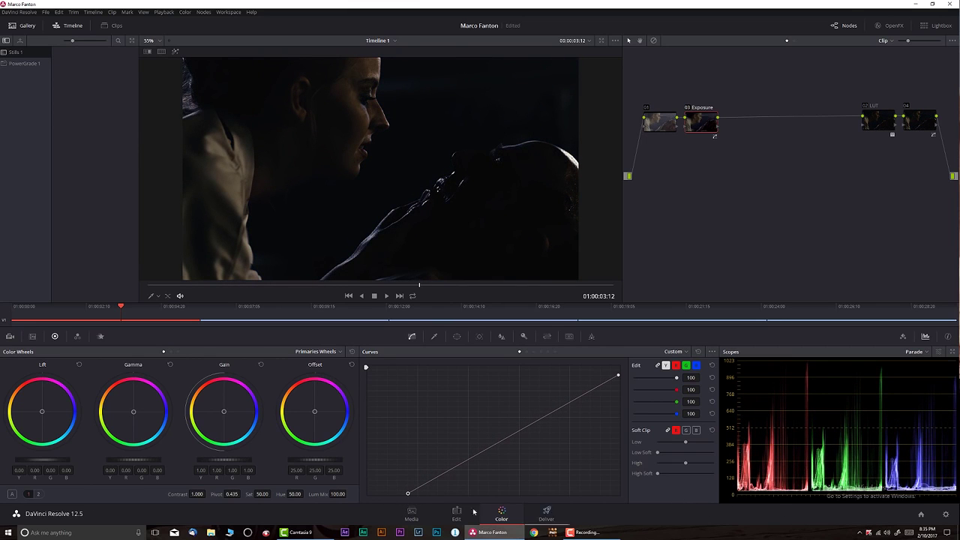
pyautogui.moveTo(394, 498); pyautogui.dragTo(359, 485)
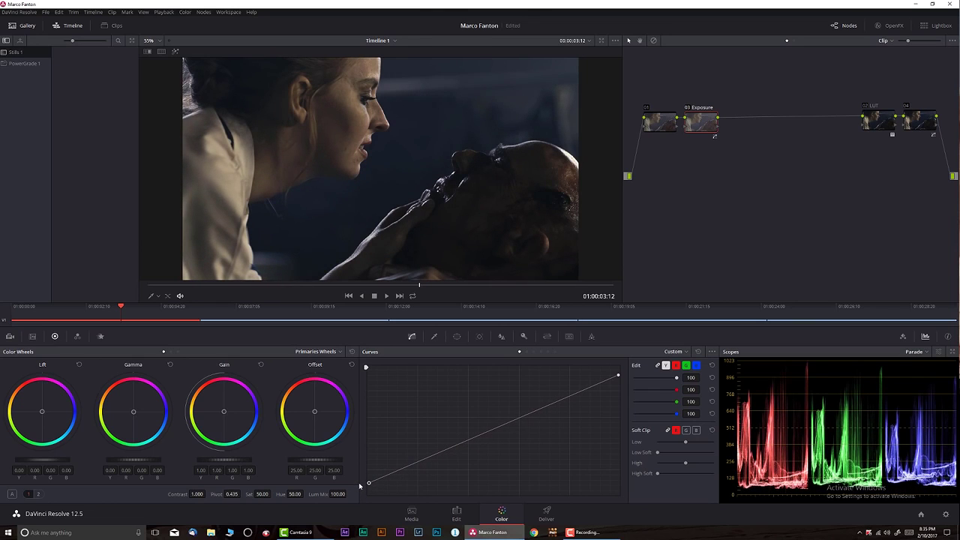
pyautogui.moveTo(359, 483); pyautogui.dragTo(364, 481)
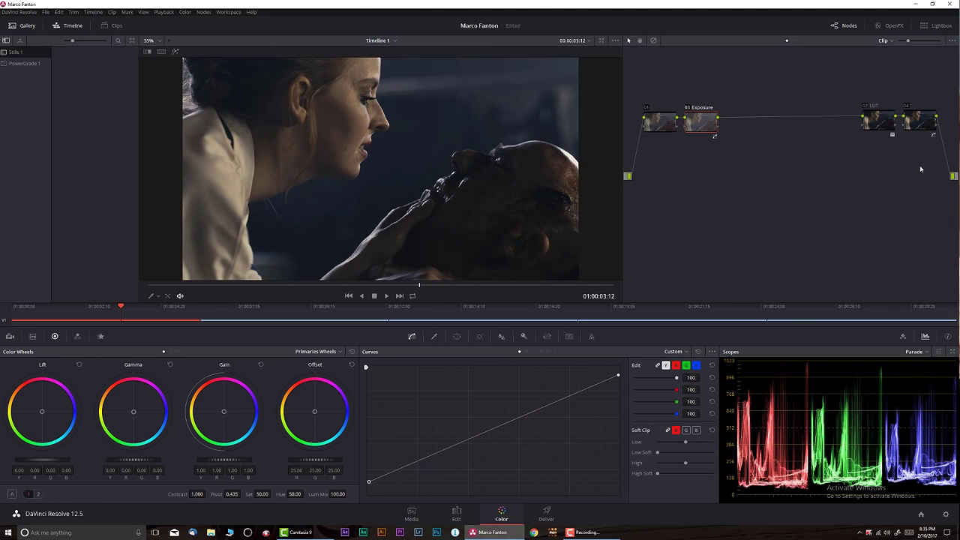
# Step: Delete trial node 04 and add a fresh serial node after 02 LUT
pyautogui.click(919, 124)
pyautogui.press('Delete')
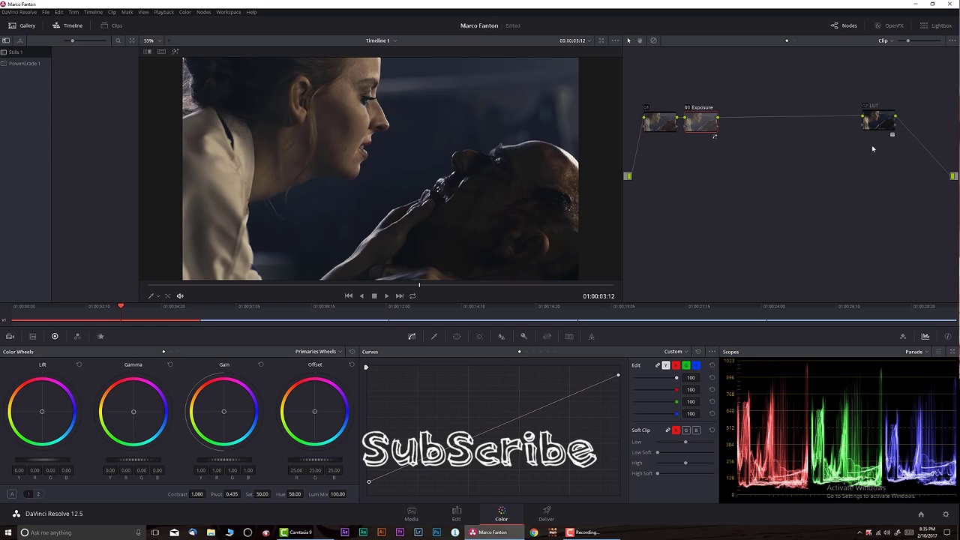
pyautogui.click(864, 122)
pyautogui.hotkey('alt', 's')
# Step: Apply the False Color 2.2 OpenFX effect to node 04 and disable that node
pyautogui.click(876, 26)
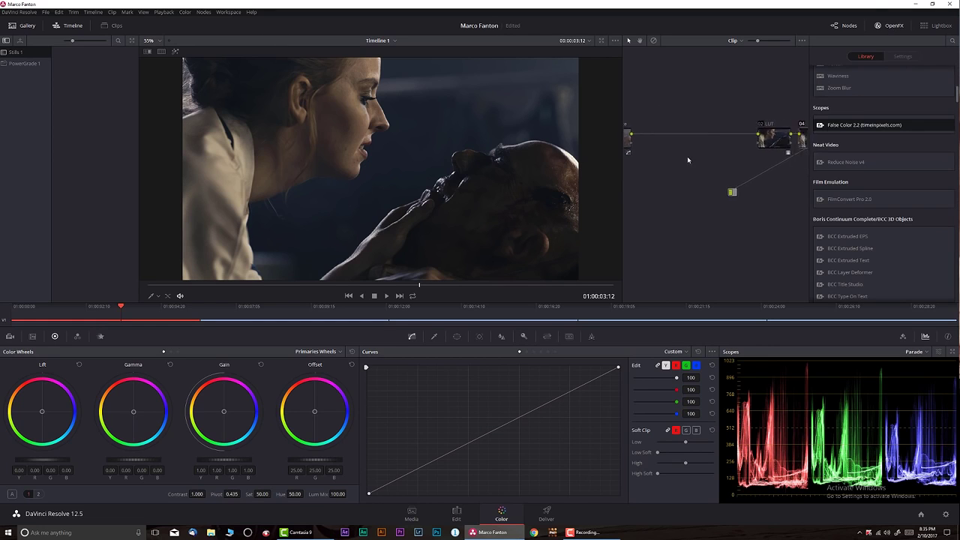
pyautogui.moveTo(864, 124); pyautogui.dragTo(766, 138)
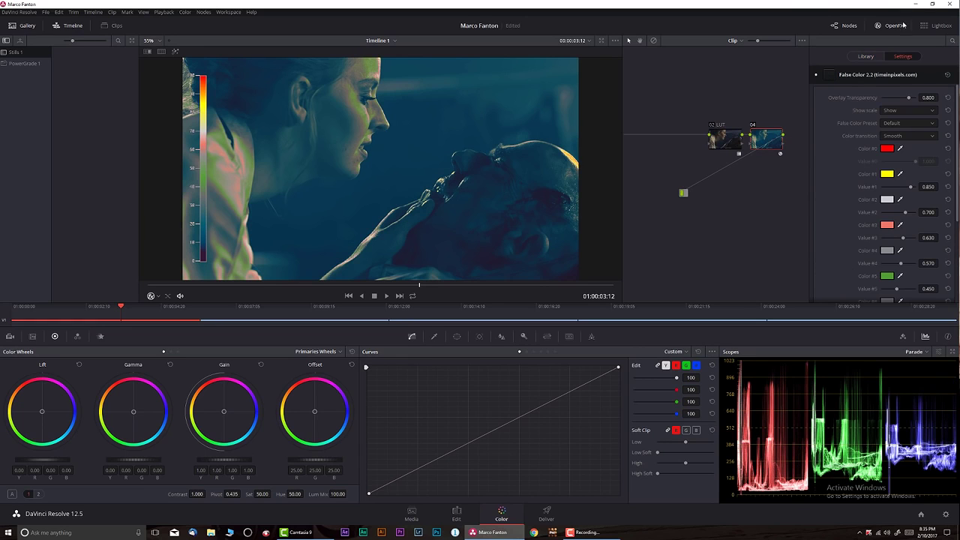
pyautogui.click(904, 25)
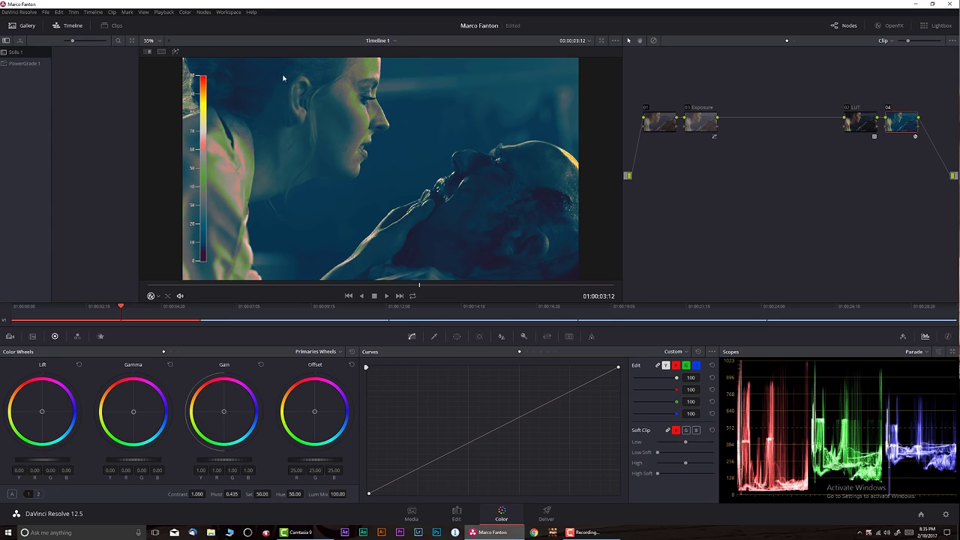
pyautogui.click(889, 109)
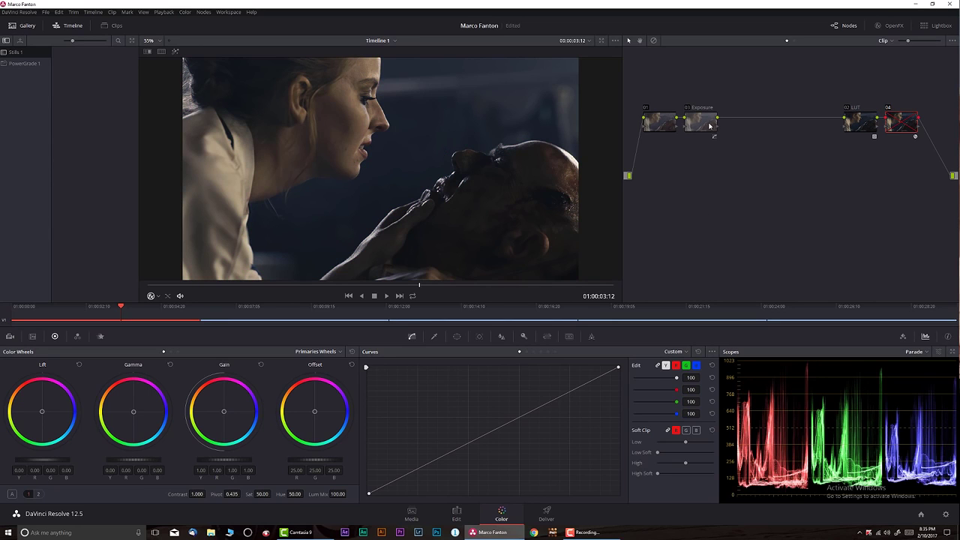
pyautogui.click(699, 123)
# Step: Add node 05 after 03 Exposure and label it SAT
pyautogui.hotkey('ctrl', 'd')
pyautogui.hotkey('ctrl', 'd')
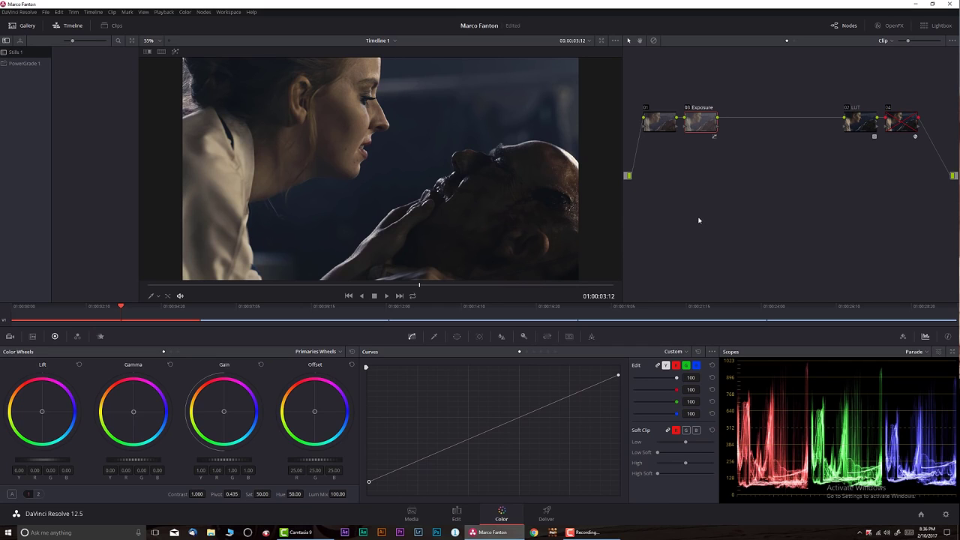
pyautogui.hotkey('alt', 's')
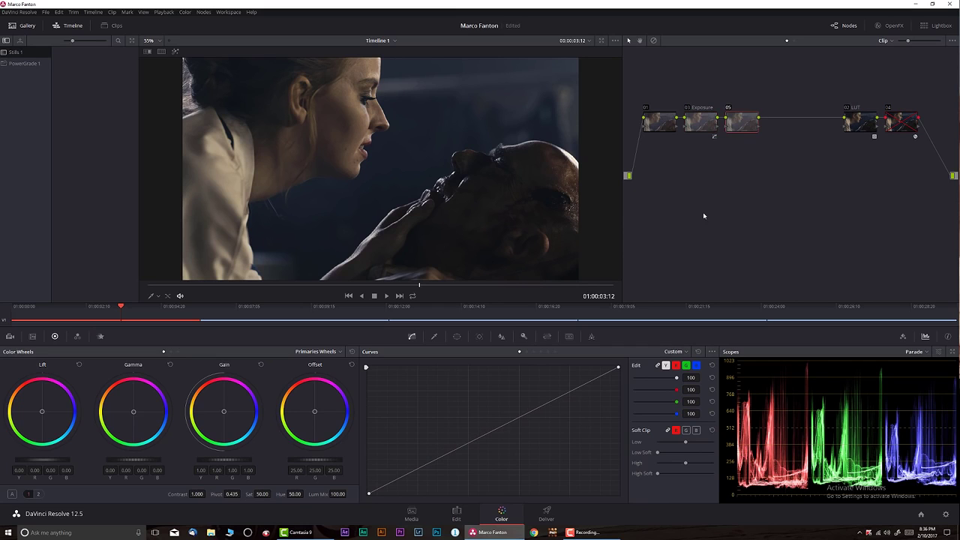
pyautogui.rightClick(745, 126)
pyautogui.click(757, 142)
pyautogui.write('tura')
pyautogui.write('Sa')
# Step: Raise the RGB Mixer red, green and blue outputs to 2.00 on the SAT node
pyautogui.click(76, 336)
pyautogui.moveTo(39, 367); pyautogui.dragTo(40, 374)
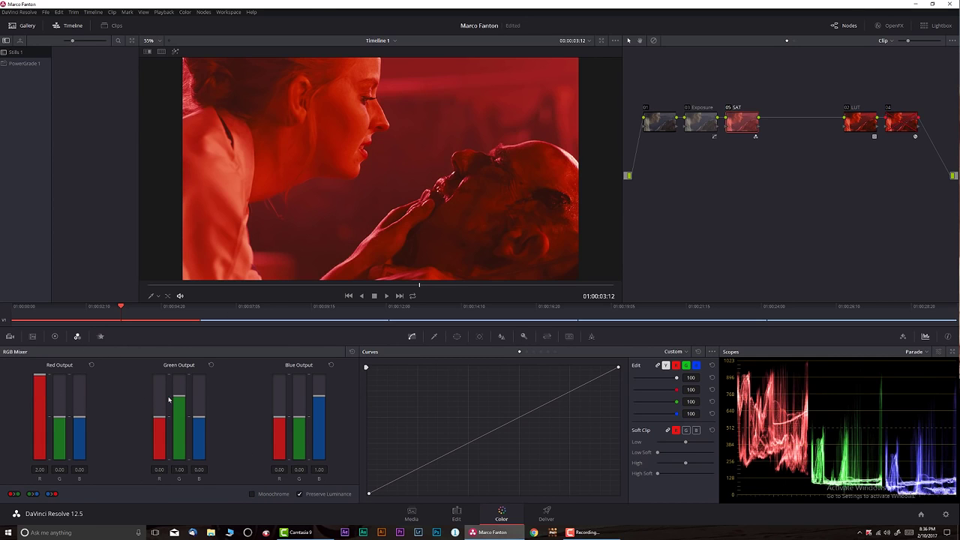
pyautogui.moveTo(179, 416); pyautogui.dragTo(179, 371)
pyautogui.moveTo(319, 396); pyautogui.dragTo(315, 337)
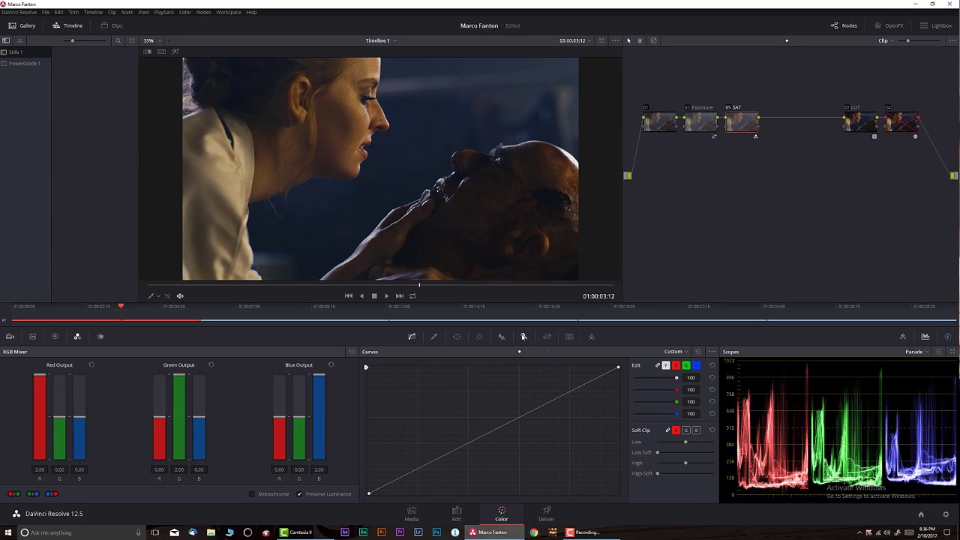
pyautogui.click(921, 352)
# Step: Switch the scope to Vectorscope, brighten its trace, and show the skin tone indicator
pyautogui.click(927, 384)
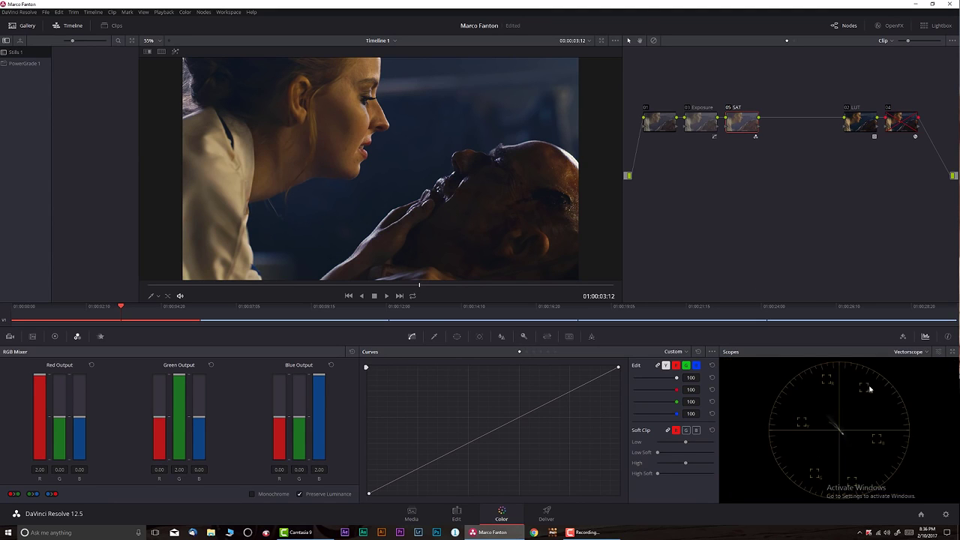
pyautogui.click(938, 352)
pyautogui.moveTo(908, 421); pyautogui.dragTo(921, 422)
pyautogui.click(883, 460)
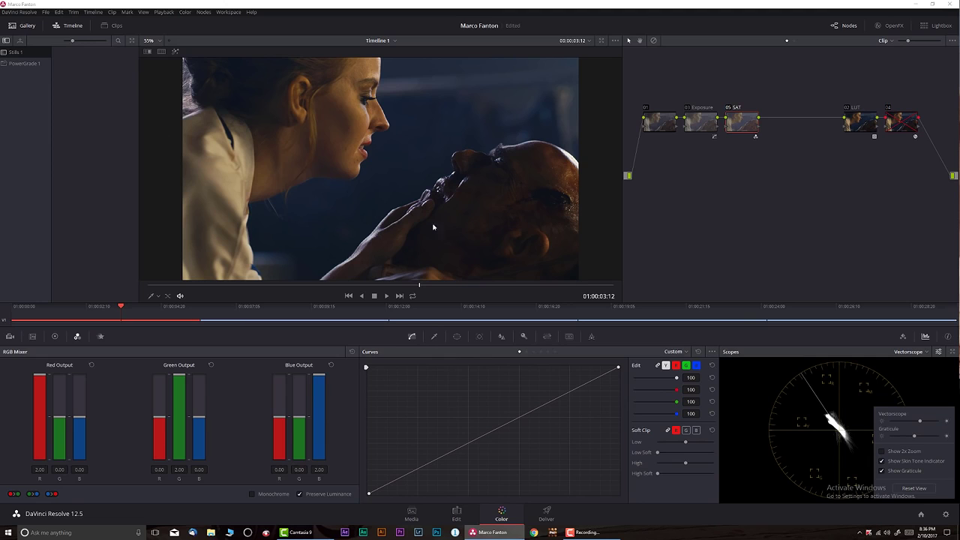
# Step: Set the SAT node's Key Output Gain to 0.500, compare it on/off, and return scopes to Parade
pyautogui.click(525, 336)
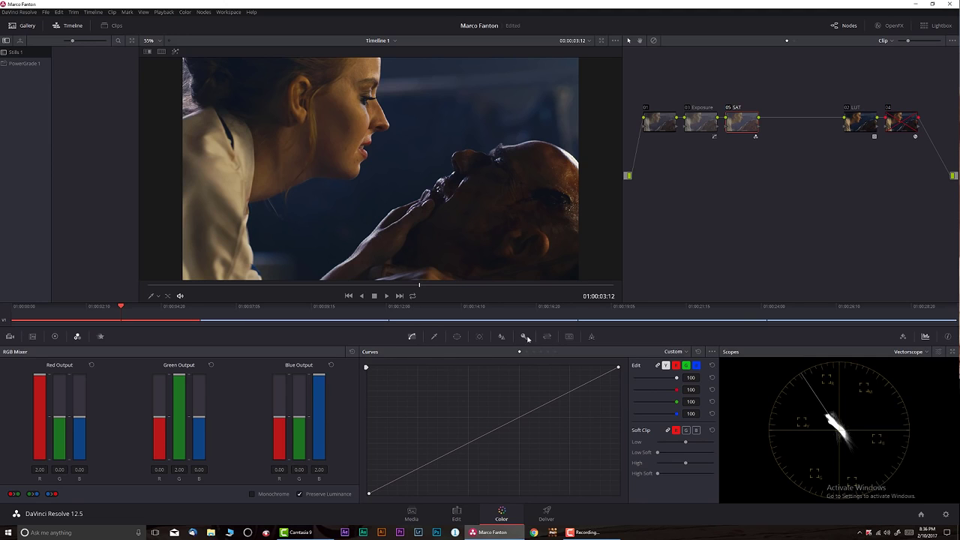
pyautogui.click(635, 428)
pyautogui.write('0.5')
pyautogui.press('Return')
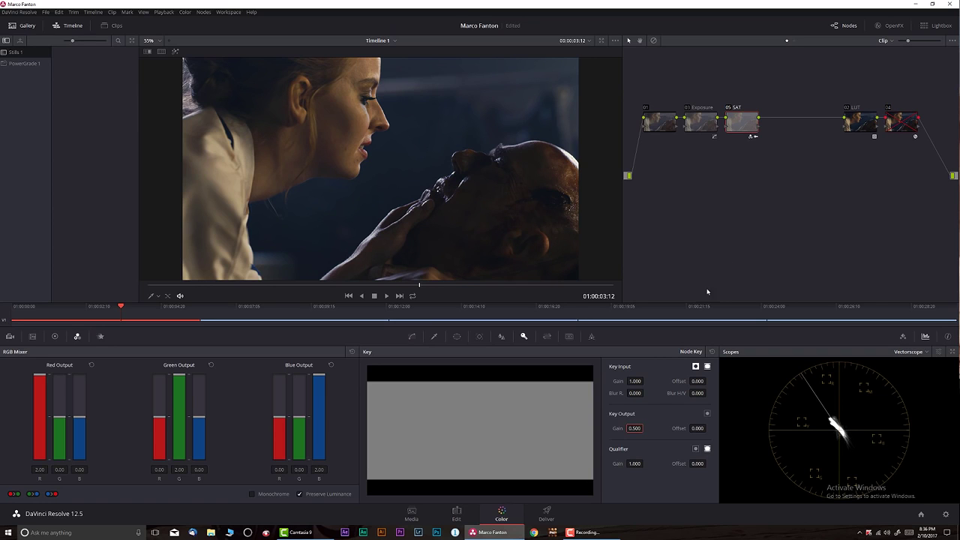
pyautogui.click(729, 109)
pyautogui.click(729, 109)
pyautogui.click(729, 109)
pyautogui.click(729, 109)
pyautogui.click(911, 353)
pyautogui.click(913, 365)
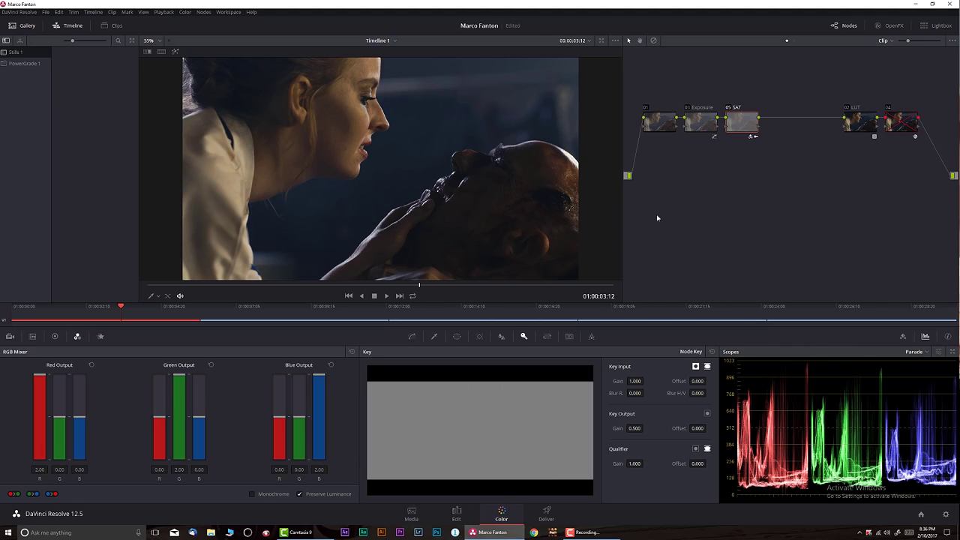
# Step: Shift the first nodes down-left and add serial node 06 after 05 SAT
pyautogui.hscroll(-2, 698, 206)
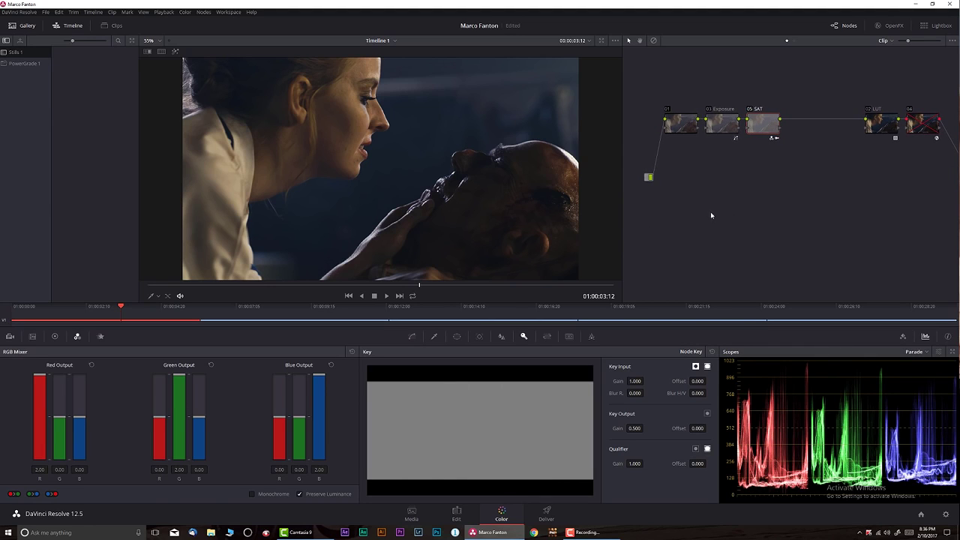
pyautogui.moveTo(709, 126); pyautogui.dragTo(696, 152)
pyautogui.click(745, 156)
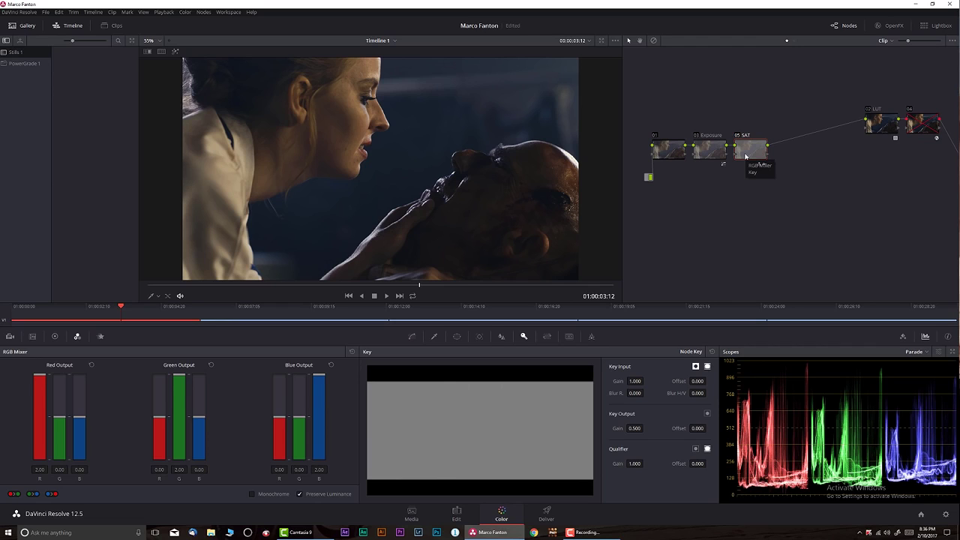
pyautogui.hotkey('alt', 's')
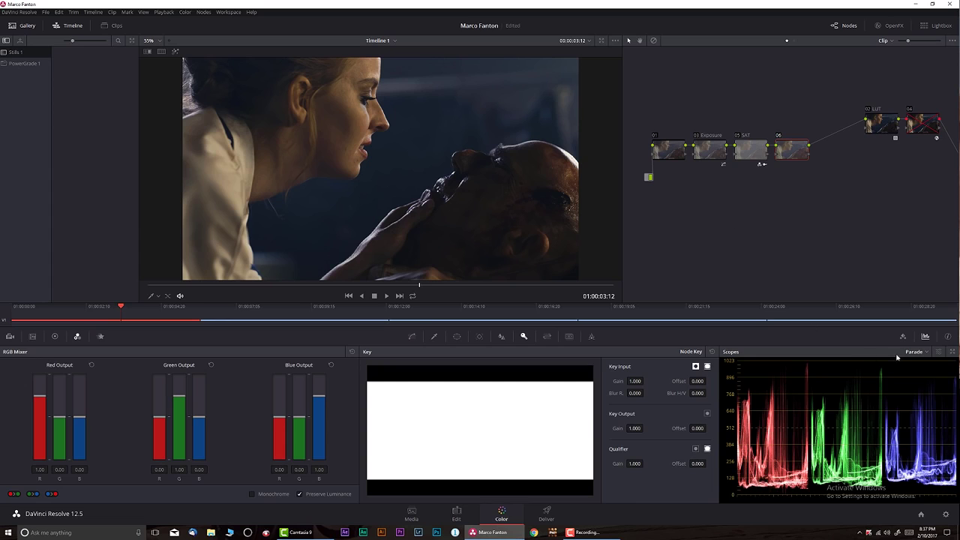
# Step: Switch the scope to Histogram and raise node 06's temperature on the second Primaries page
pyautogui.click(923, 353)
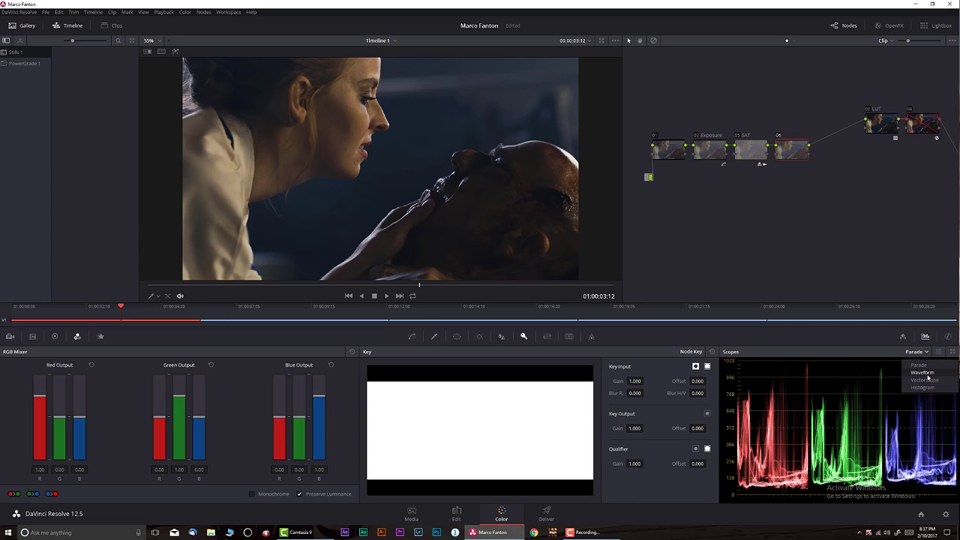
pyautogui.click(923, 387)
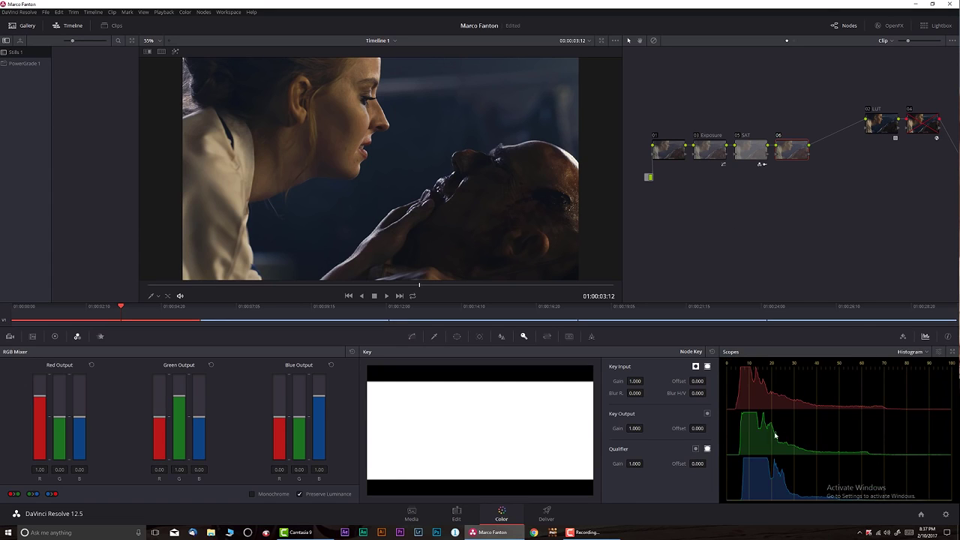
pyautogui.click(56, 336)
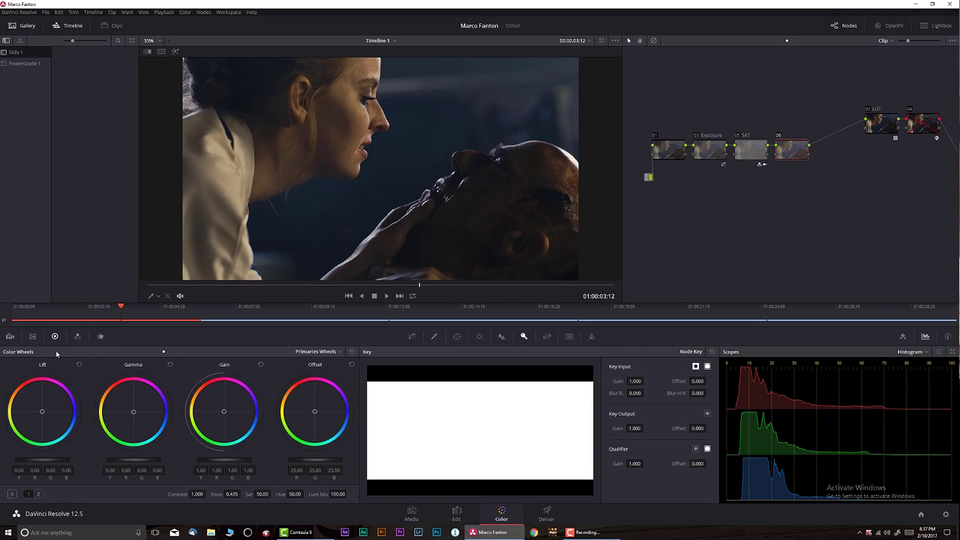
pyautogui.click(38, 494)
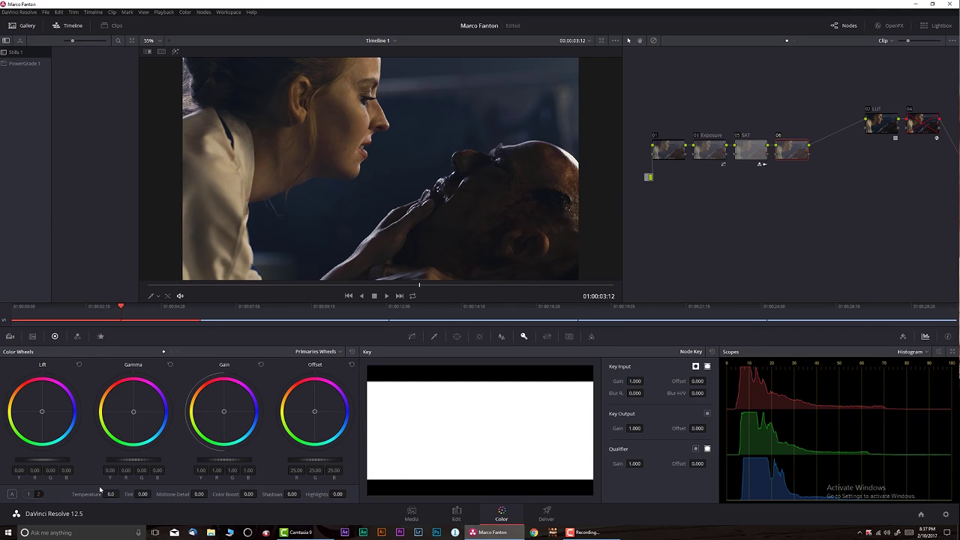
pyautogui.moveTo(110, 495); pyautogui.dragTo(121, 494)
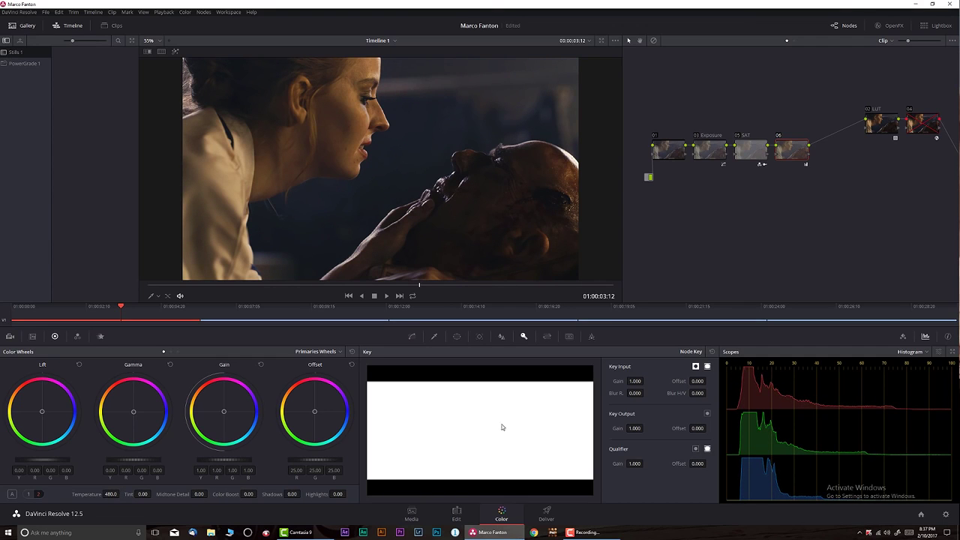
# Step: Switch scopes to RGB Parade, bring temperature to 380, and compare node 06 on and off
pyautogui.click(912, 352)
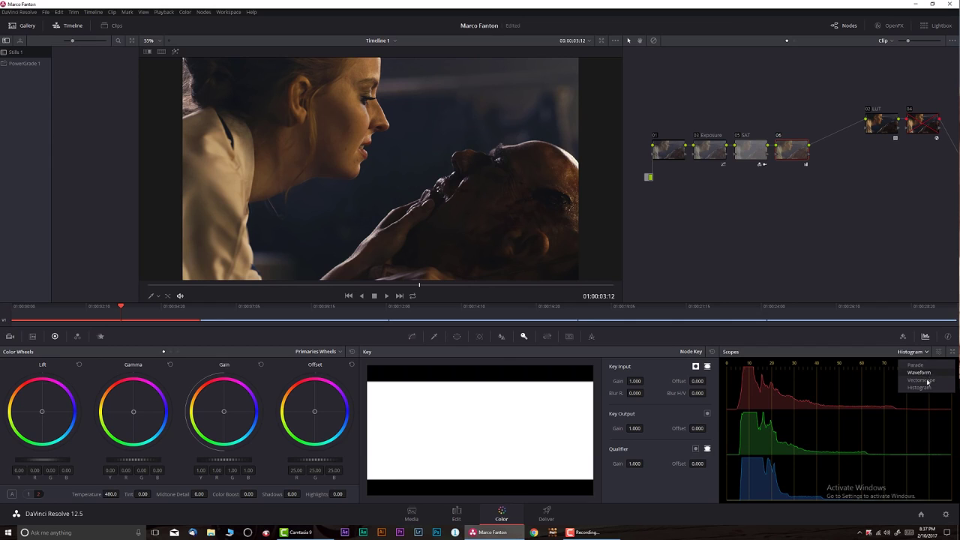
pyautogui.click(915, 366)
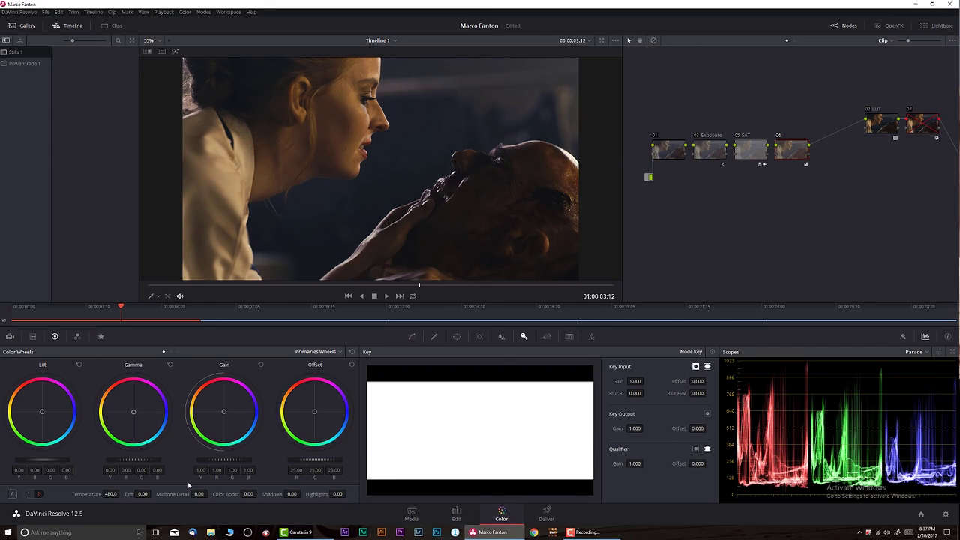
pyautogui.moveTo(106, 497); pyautogui.dragTo(121, 495)
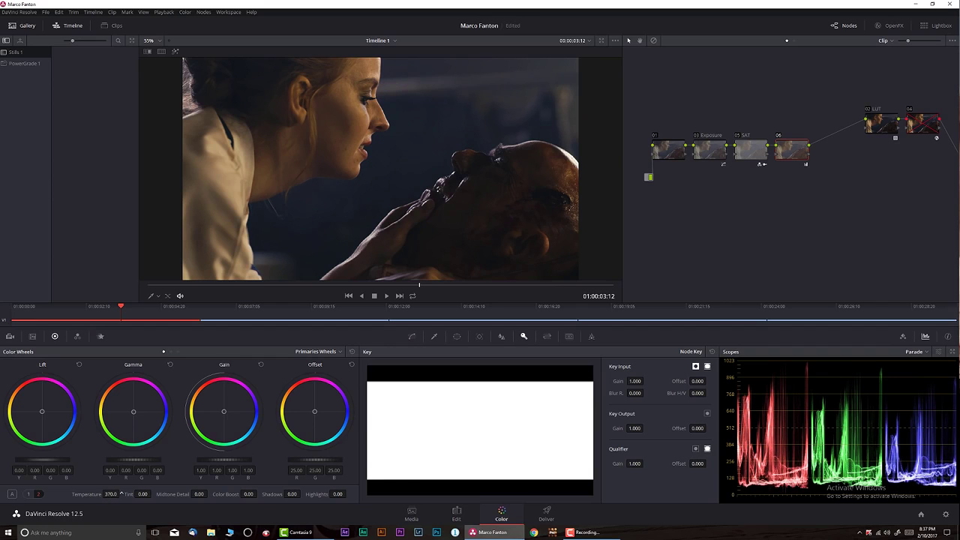
pyautogui.click(779, 135)
pyautogui.click(779, 136)
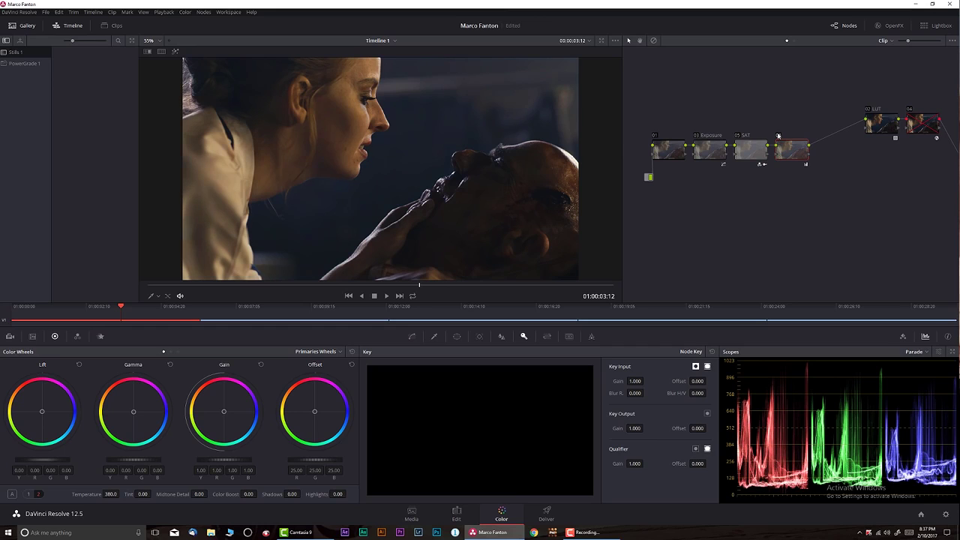
# Step: Relabel node 06 'Balance' and shift the earlier nodes to the left
pyautogui.rightClick(788, 154)
pyautogui.click(813, 169)
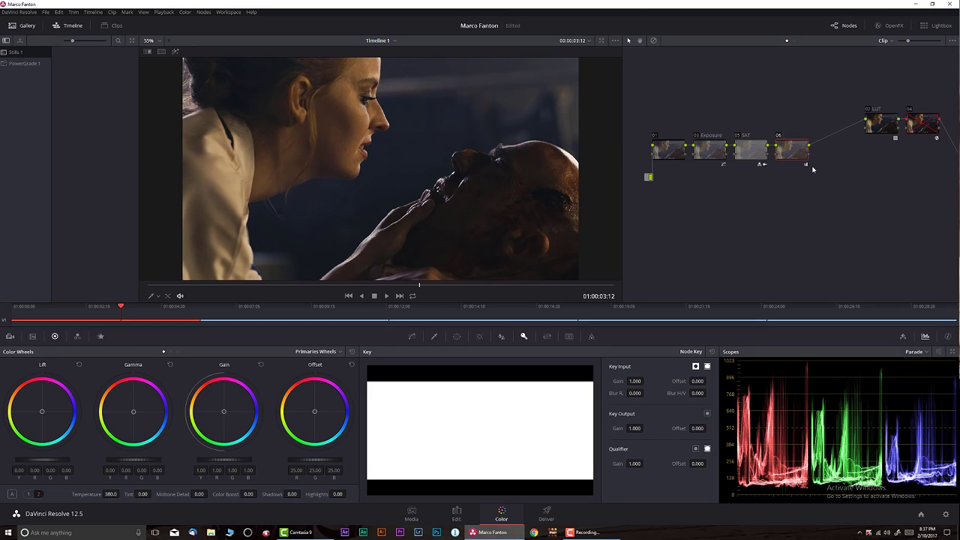
pyautogui.press('BackSpace')
pyautogui.write('ance')
pyautogui.moveTo(805, 184)
pyautogui.mouseDown()
pyautogui.moveTo(675, 146)
pyautogui.moveTo(651, 148)
pyautogui.mouseUp()
pyautogui.click(777, 184)
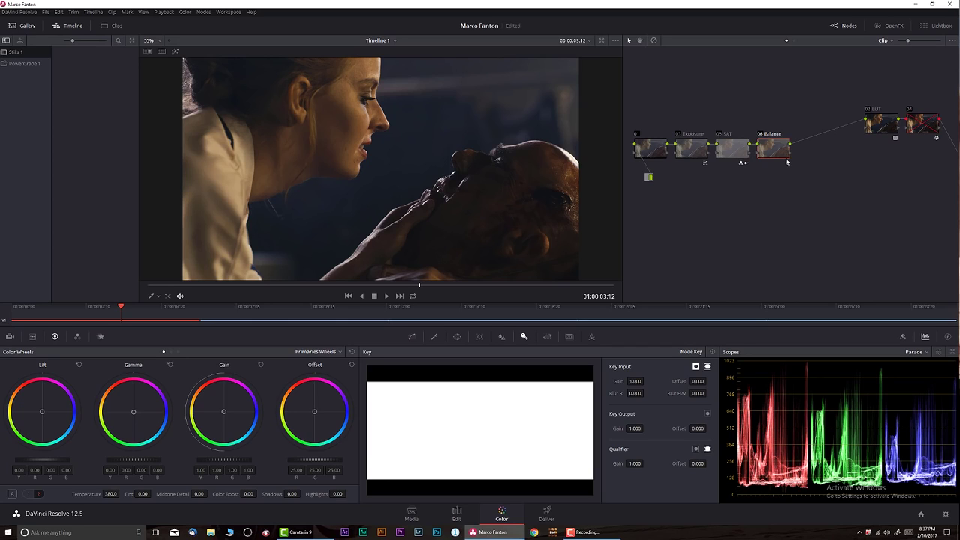
# Step: Add a serial node after Balance and label it Temp
pyautogui.hotkey('alt', 's')
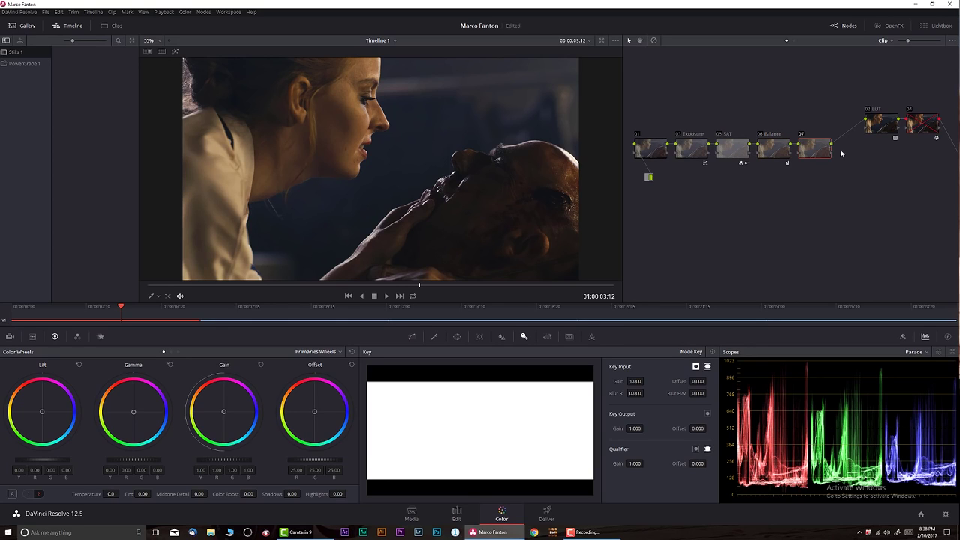
pyautogui.rightClick(811, 148)
pyautogui.click(823, 163)
pyautogui.write('emp')
# Step: Cool the Temp node to temperature -2460, compare it on and off, then select nodes 01–07
pyautogui.moveTo(112, 494)
pyautogui.mouseDown()
pyautogui.moveTo(75, 494)
pyautogui.moveTo(115, 494)
pyautogui.mouseUp()
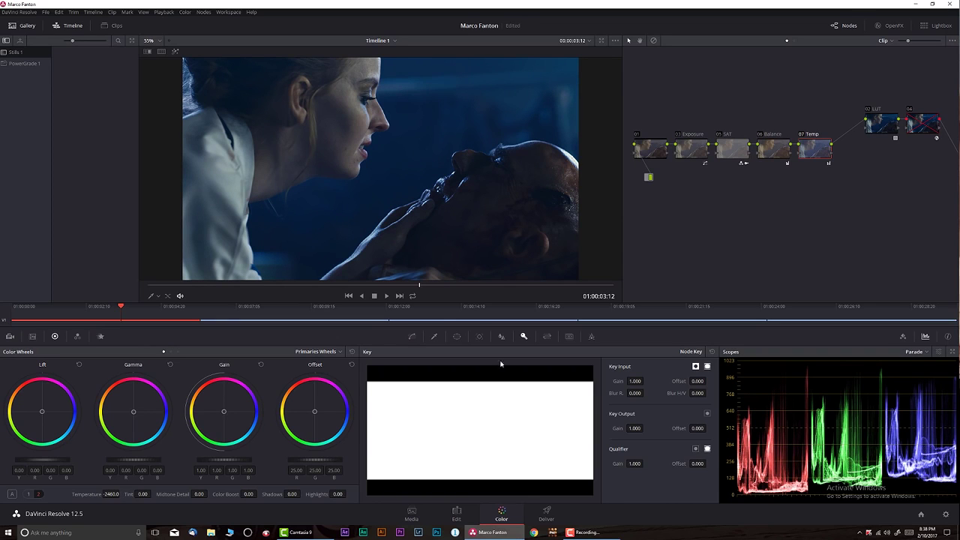
pyautogui.hotkey('ctrl', 'd')
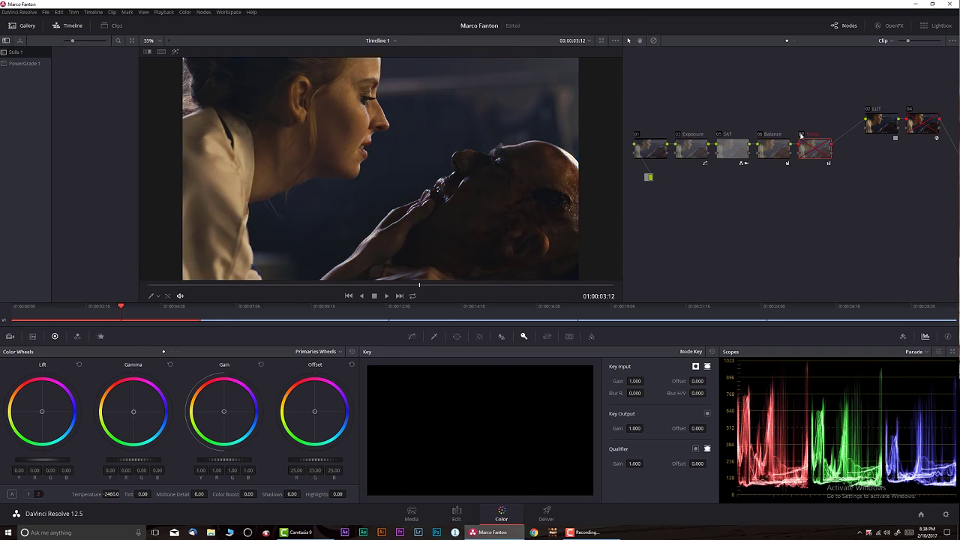
pyautogui.hotkey('ctrl', 'd')
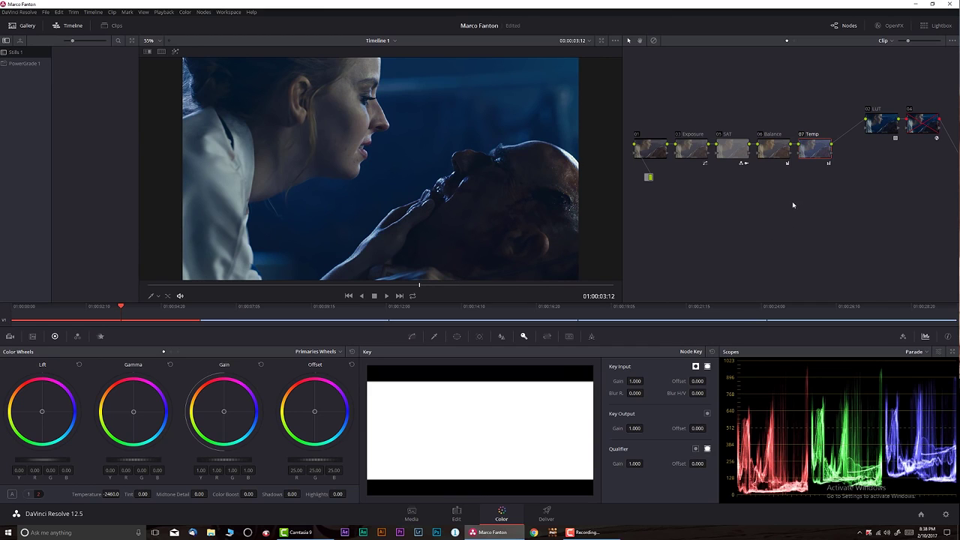
pyautogui.moveTo(830, 186); pyautogui.dragTo(634, 130)
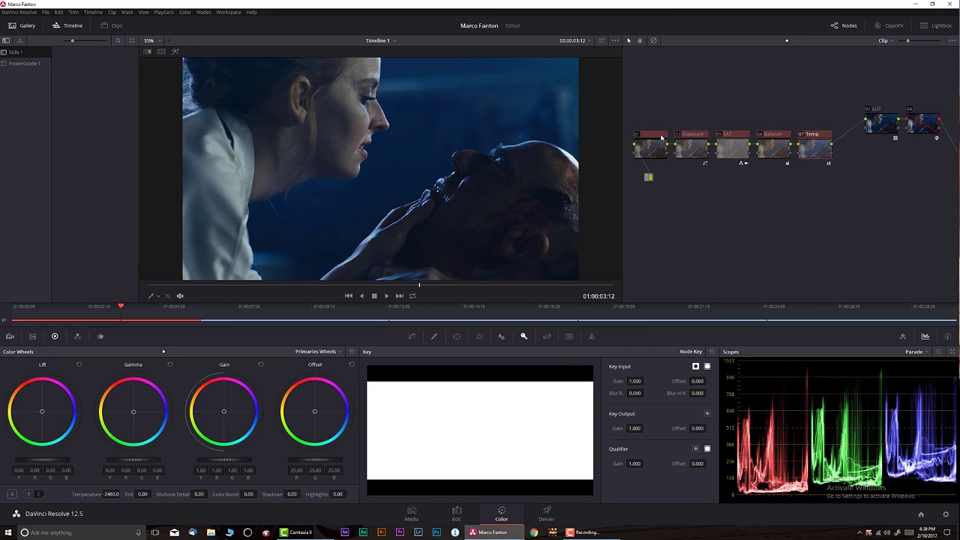
# Step: Merge nodes 01–07 into one compound node, shift it left, then add a serial and a parallel node
pyautogui.rightClick(810, 149)
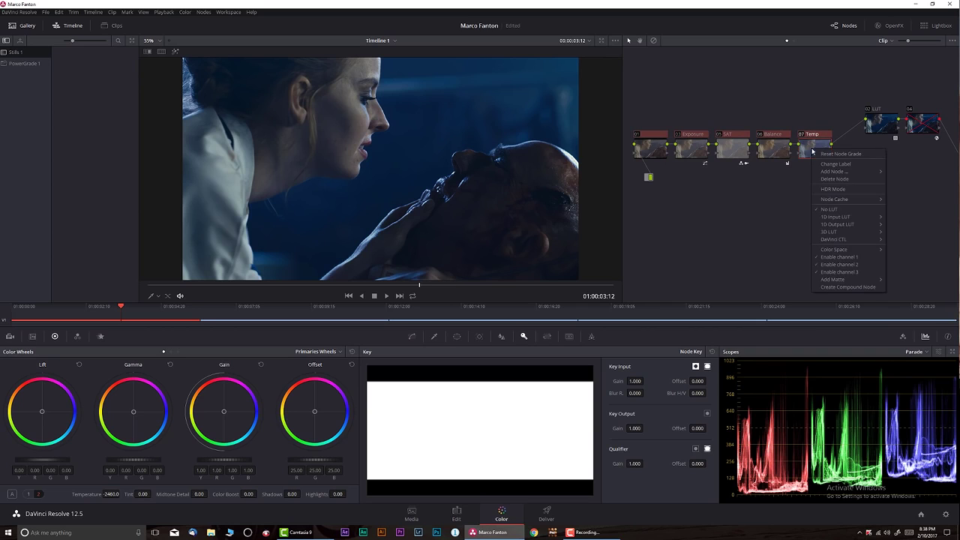
pyautogui.click(868, 288)
pyautogui.moveTo(810, 148); pyautogui.dragTo(667, 144)
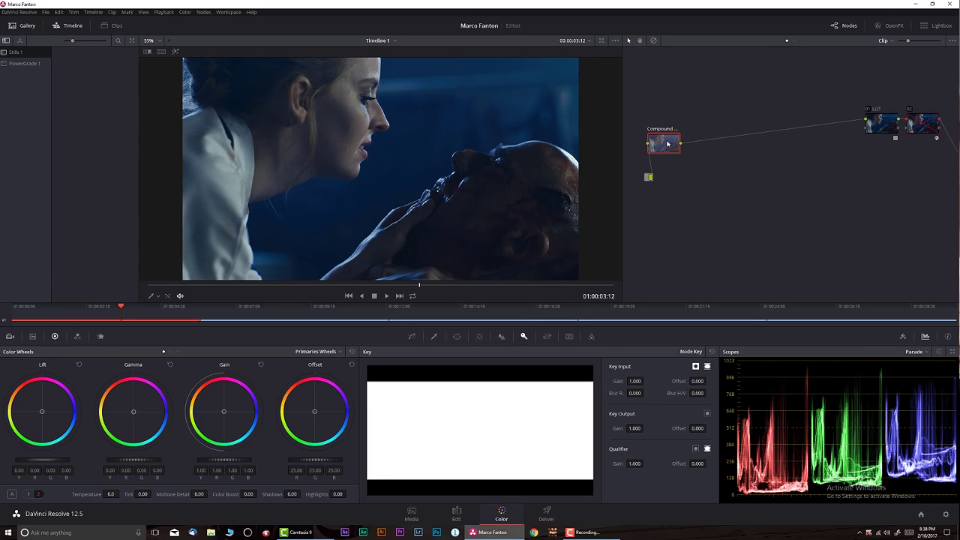
pyautogui.hotkey('alt', 's')
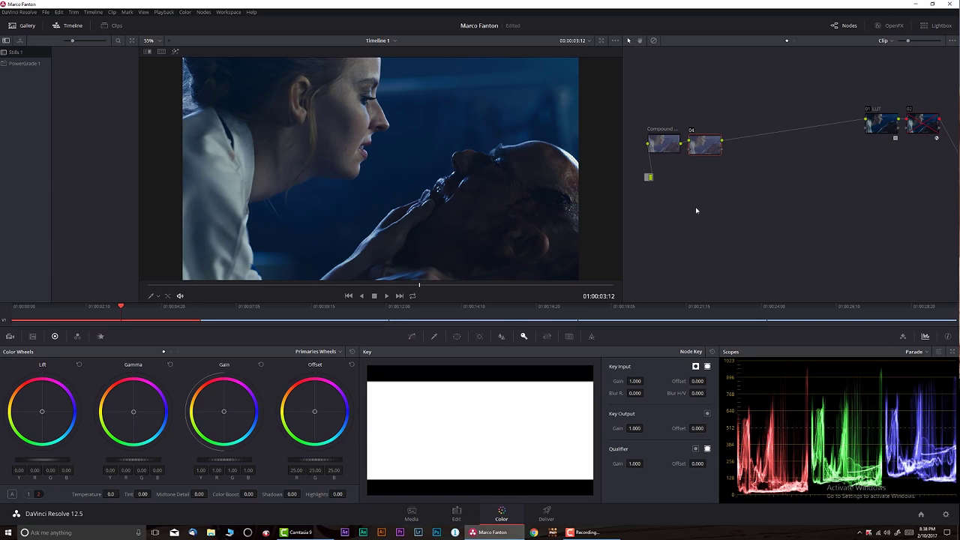
pyautogui.hotkey('alt', 'p')
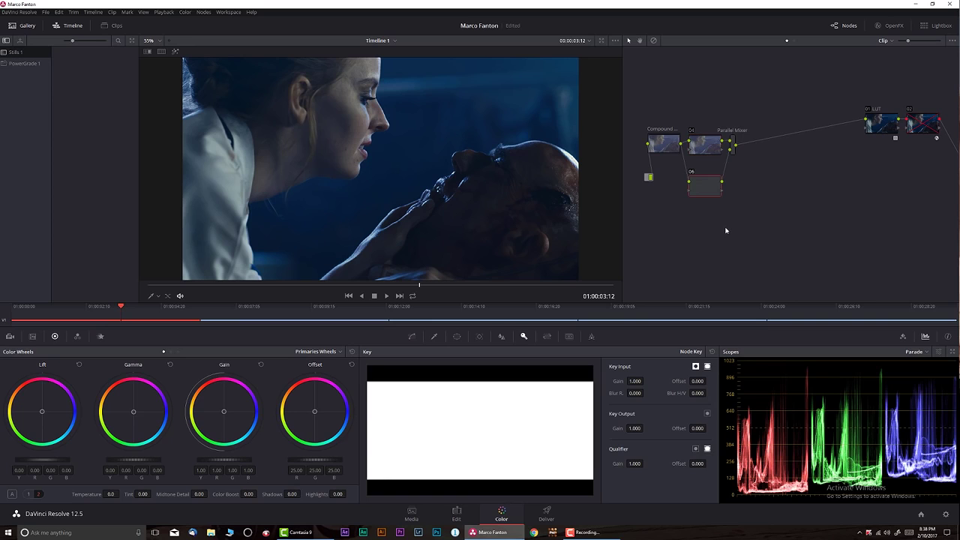
# Step: Raise node 04 above the parallel branch and scrub back near the clip's start
pyautogui.moveTo(705, 146); pyautogui.dragTo(704, 133)
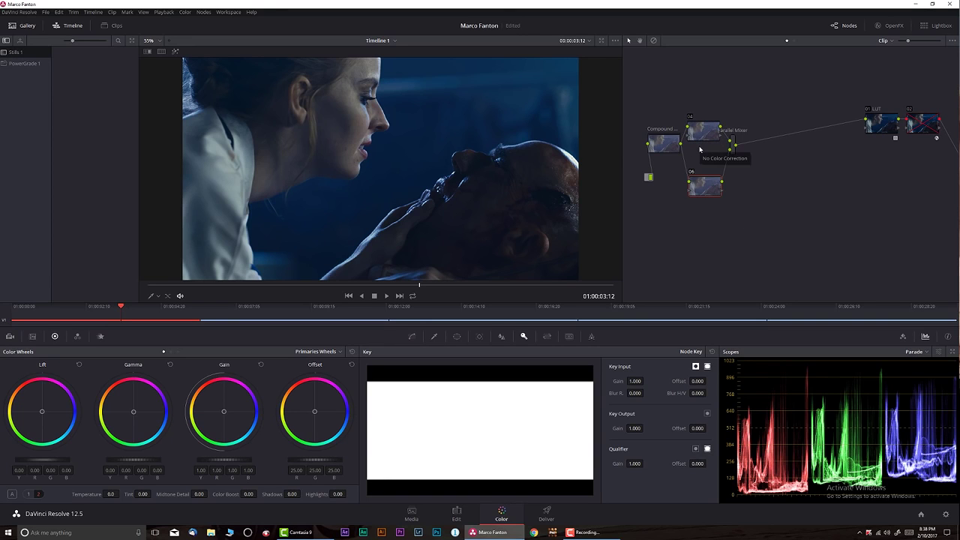
pyautogui.moveTo(206, 286)
pyautogui.mouseDown()
pyautogui.moveTo(169, 286)
pyautogui.moveTo(419, 286)
pyautogui.mouseUp()
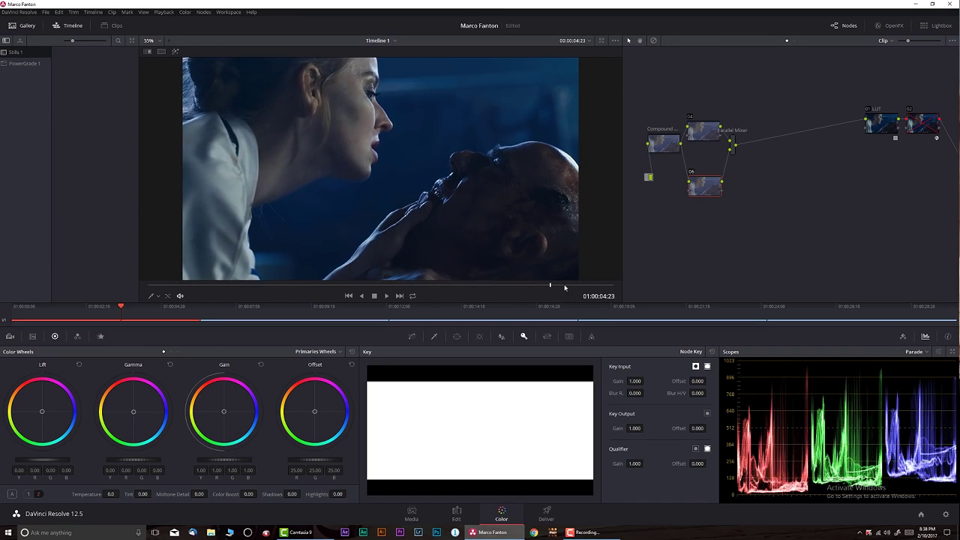
pyautogui.moveTo(350, 284); pyautogui.dragTo(208, 285)
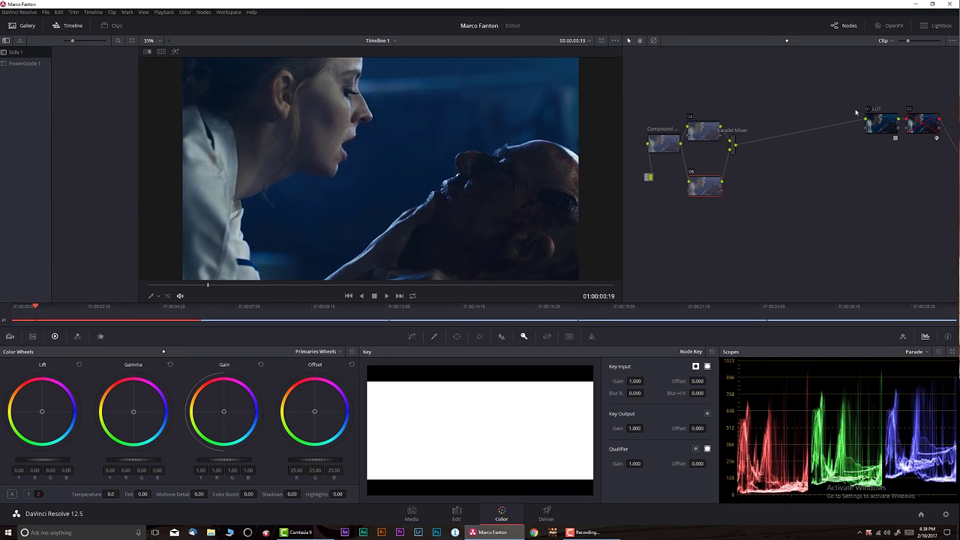
# Step: Check exposure with the false-colour node on then off, then bypass all grading
pyautogui.click(910, 110)
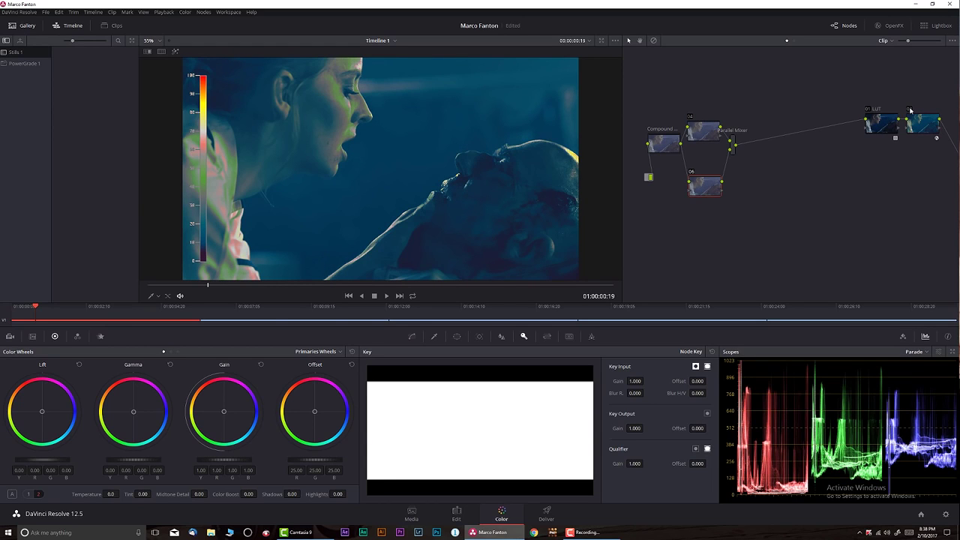
pyautogui.click(909, 110)
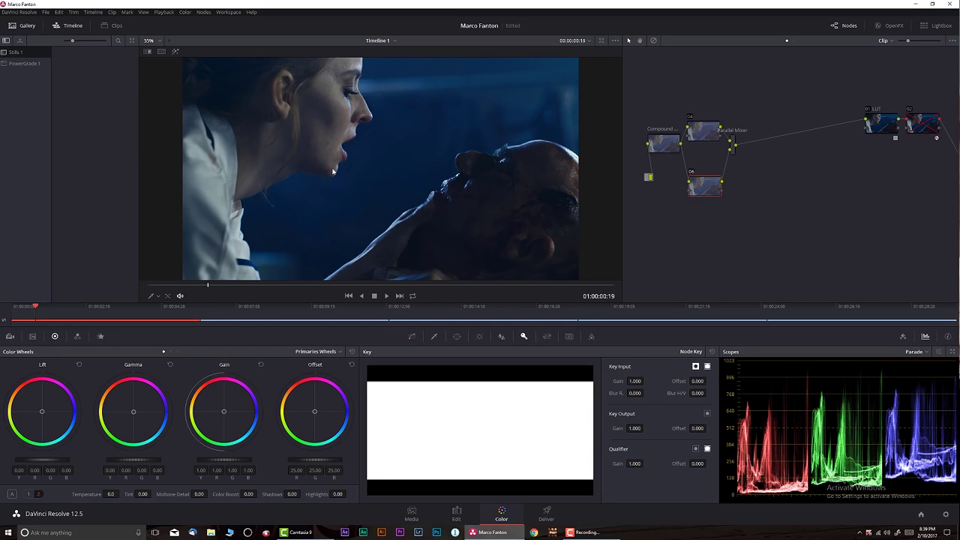
pyautogui.hotkey('alt', 'd')
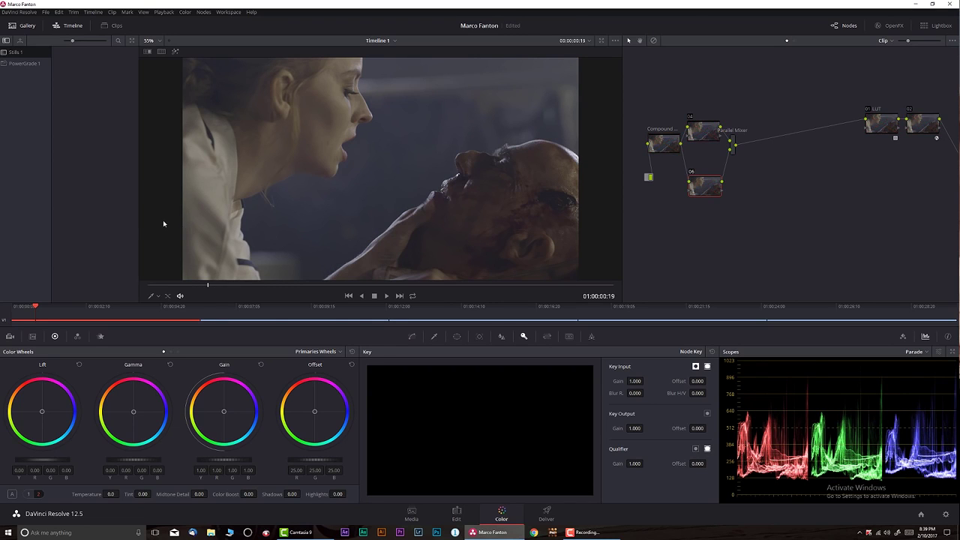
# Step: Restore the full grade with the false-colour node kept disabled, and select node 04
pyautogui.hotkey('alt', 'd')
pyautogui.click(910, 108)
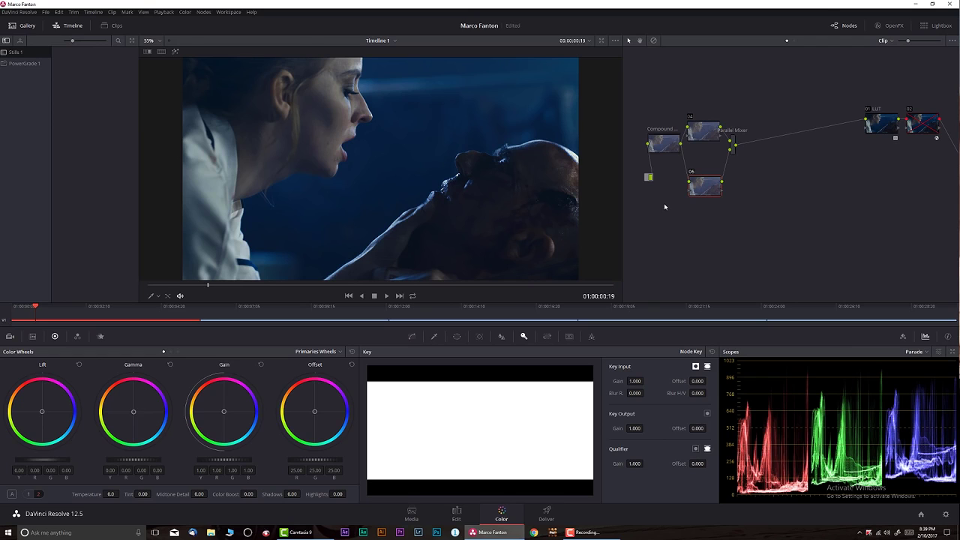
pyautogui.click(697, 134)
# Step: Label node 04 'General Light' and scrub forward to a later frame
pyautogui.rightClick(697, 134)
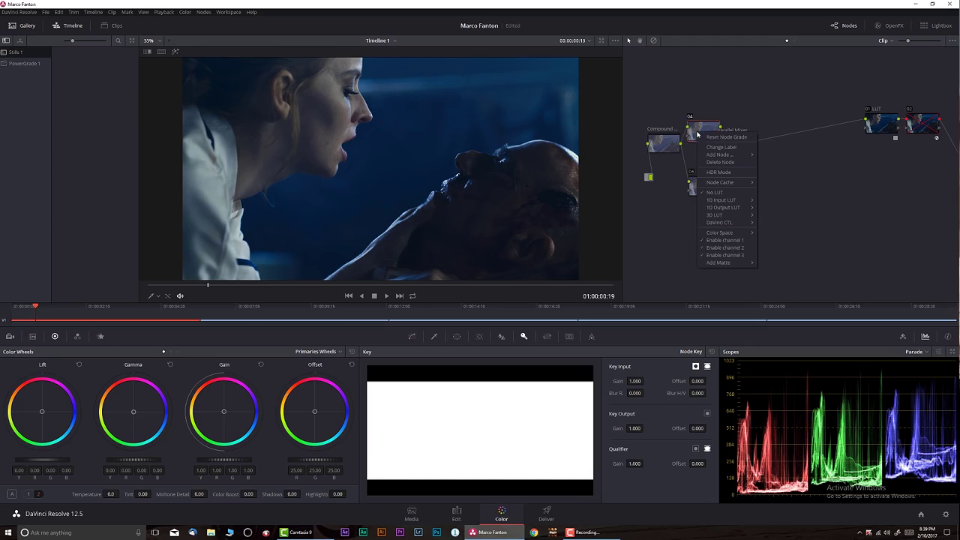
pyautogui.click(716, 147)
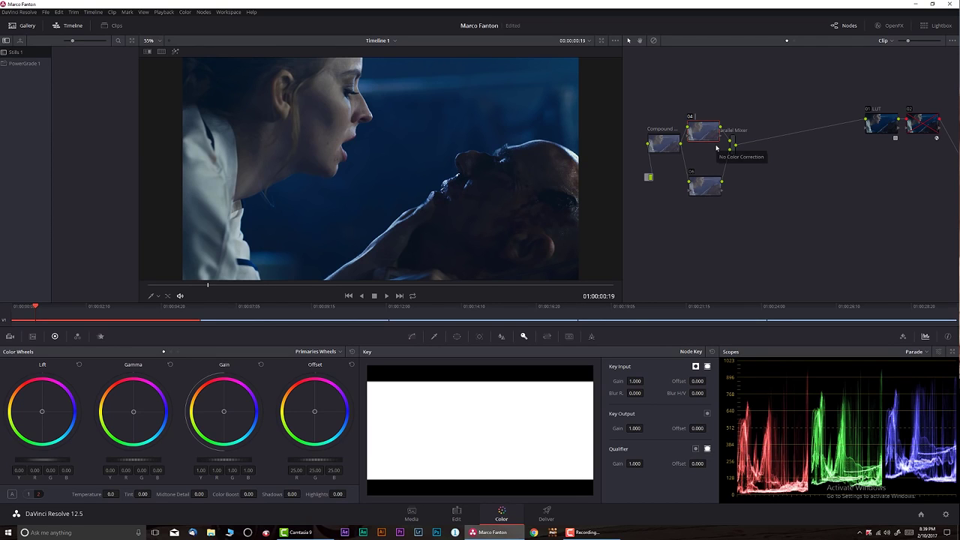
pyautogui.write('Genera')
pyautogui.write('ight')
pyautogui.press('Return')
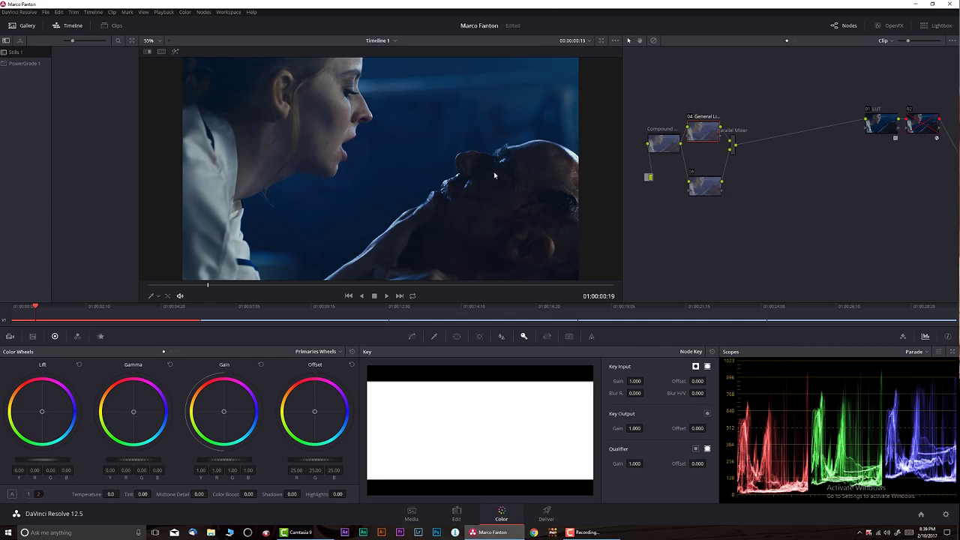
pyautogui.moveTo(237, 289)
pyautogui.mouseDown()
pyautogui.moveTo(401, 280)
pyautogui.moveTo(335, 284)
pyautogui.mouseUp()
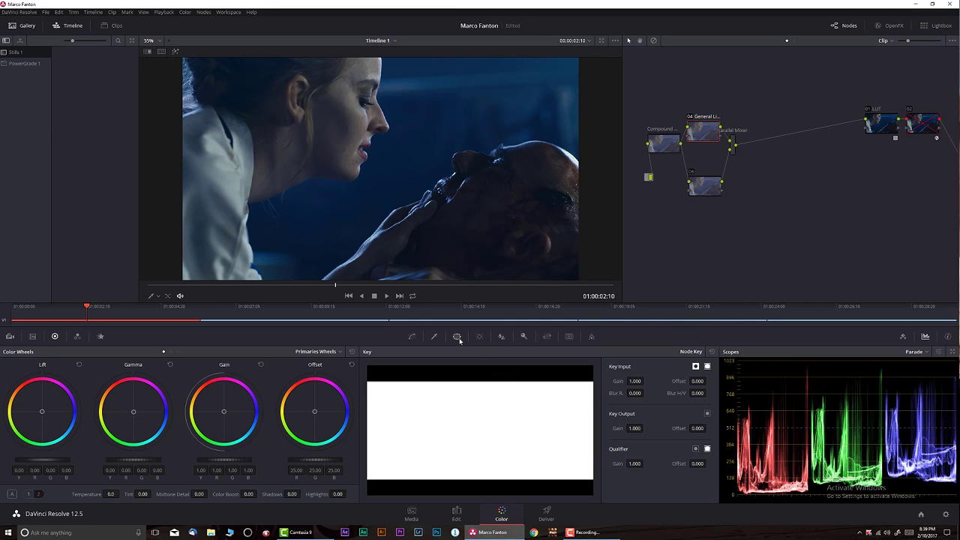
# Step: Draw a closed curve window around both figures on the General Light node
pyautogui.click(457, 336)
pyautogui.click(376, 447)
pyautogui.scroll(-2, 337, 90)
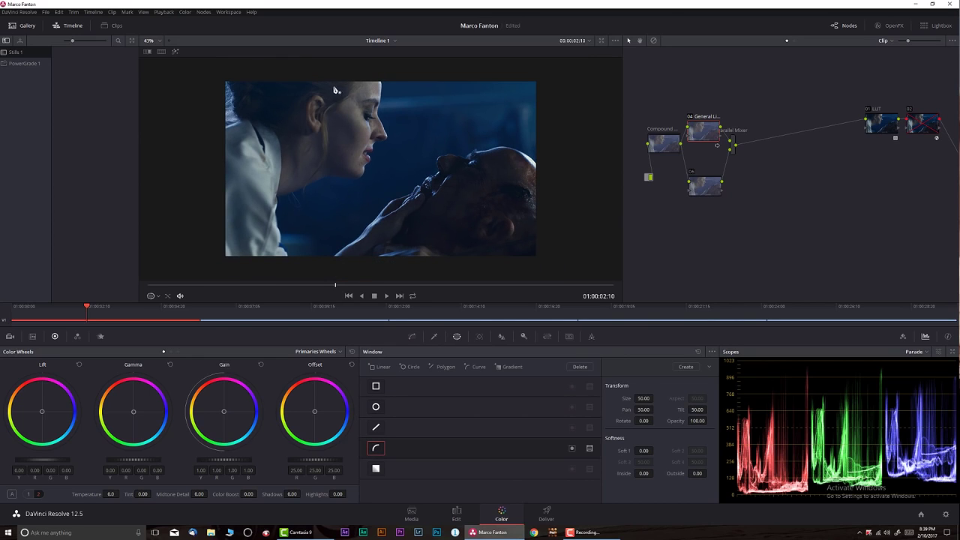
pyautogui.click(319, 67)
pyautogui.click(270, 133)
pyautogui.click(251, 198)
pyautogui.click(268, 257)
pyautogui.click(312, 271)
pyautogui.click(379, 273)
pyautogui.click(449, 261)
pyautogui.click(488, 224)
pyautogui.click(495, 166)
pyautogui.click(487, 125)
pyautogui.click(442, 75)
pyautogui.click(389, 60)
pyautogui.click(334, 63)
pyautogui.click(320, 68)
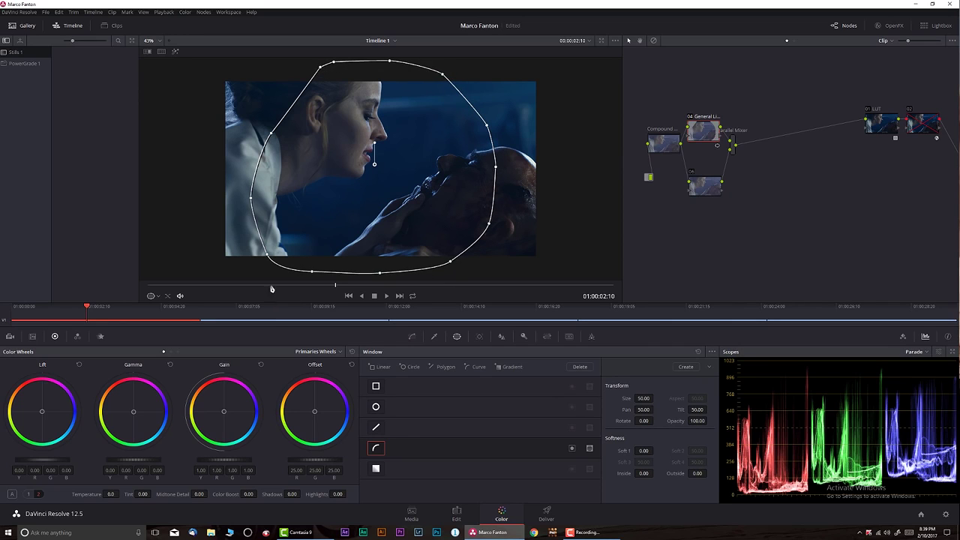
# Step: Lift gamma to 0.04 inside the window and soften its edge to 8.54
pyautogui.moveTo(139, 459); pyautogui.dragTo(150, 460)
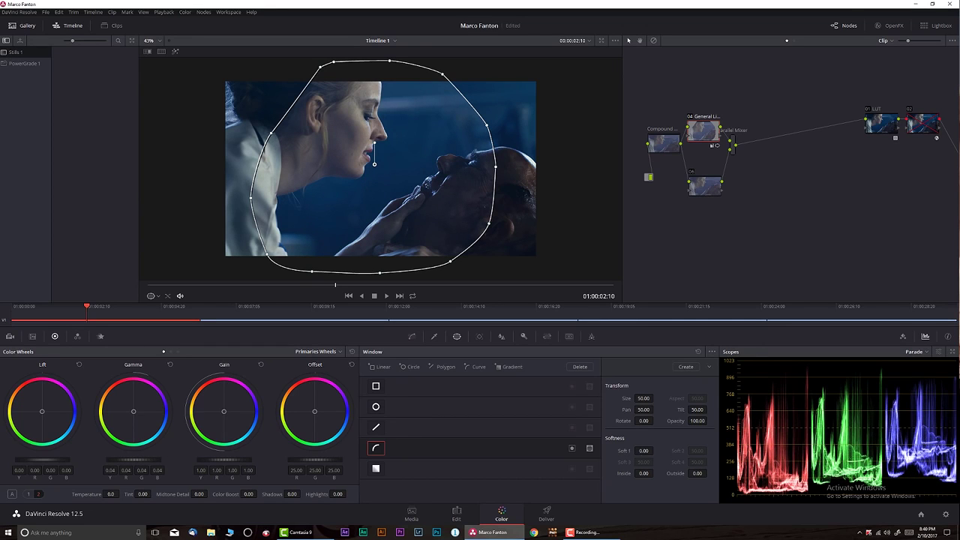
pyautogui.moveTo(637, 450); pyautogui.dragTo(658, 450)
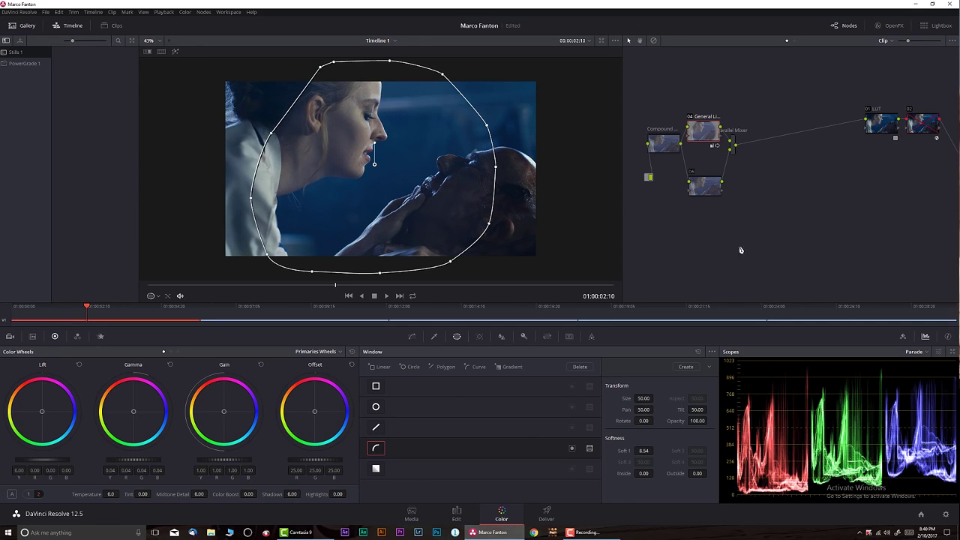
pyautogui.click(433, 337)
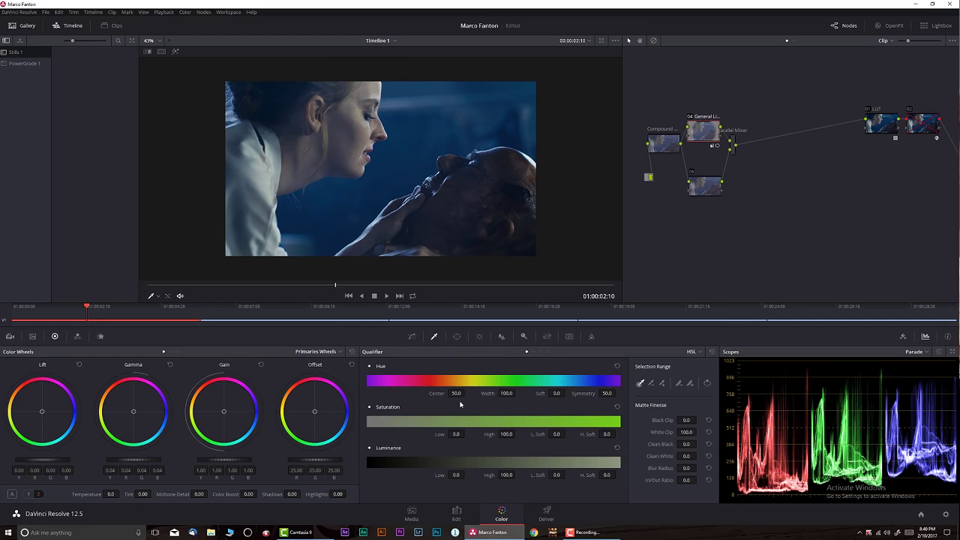
# Step: Key luminance from 0 to 57.6 with high softness 5.7 and clean white 17.5
pyautogui.click(541, 352)
pyautogui.click(175, 51)
pyautogui.moveTo(456, 474); pyautogui.dragTo(467, 474)
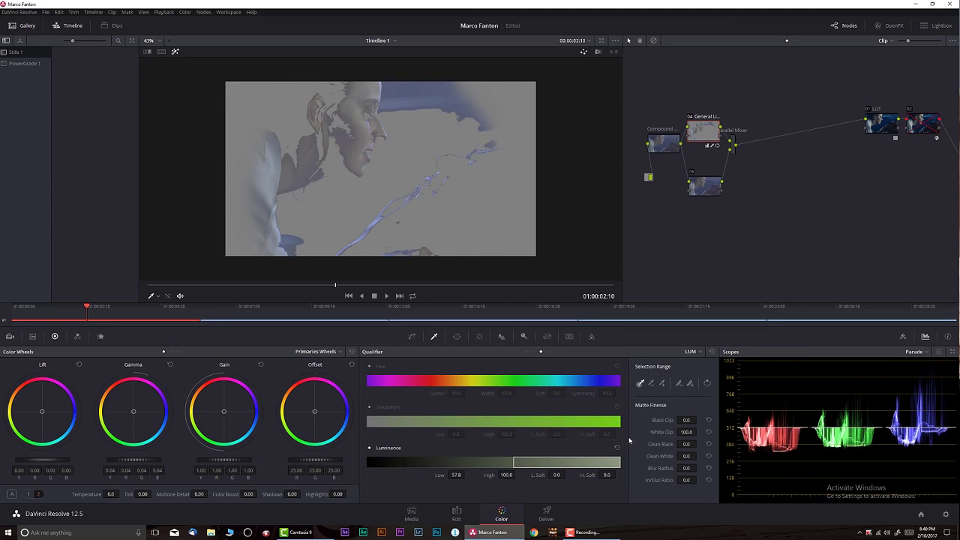
pyautogui.click(616, 447)
pyautogui.moveTo(507, 474); pyautogui.dragTo(518, 475)
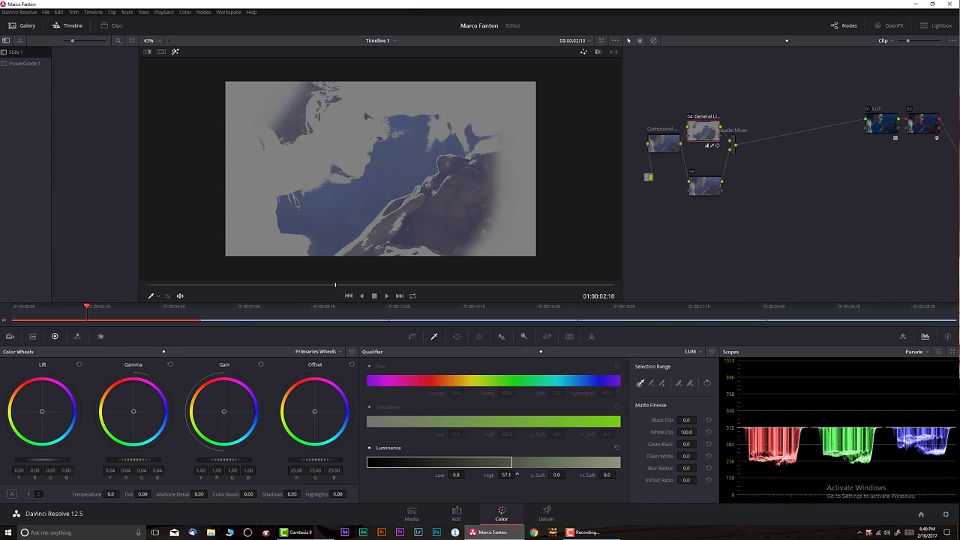
pyautogui.moveTo(517, 474); pyautogui.dragTo(517, 475)
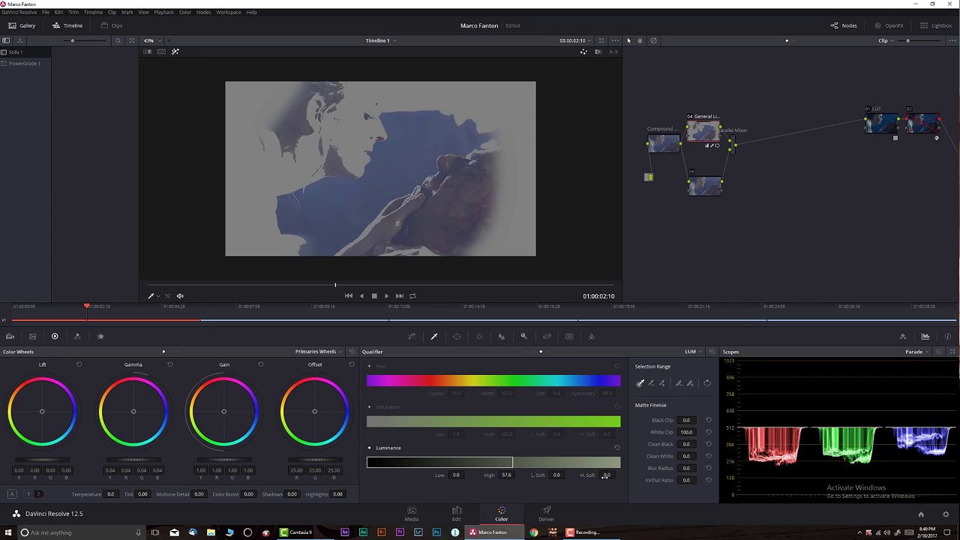
pyautogui.moveTo(606, 474); pyautogui.dragTo(612, 474)
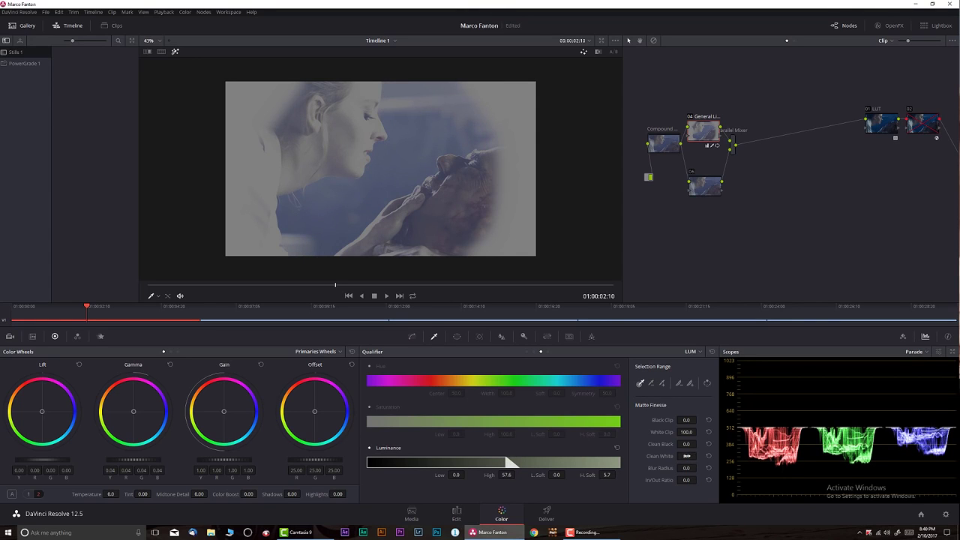
pyautogui.moveTo(685, 456); pyautogui.dragTo(702, 456)
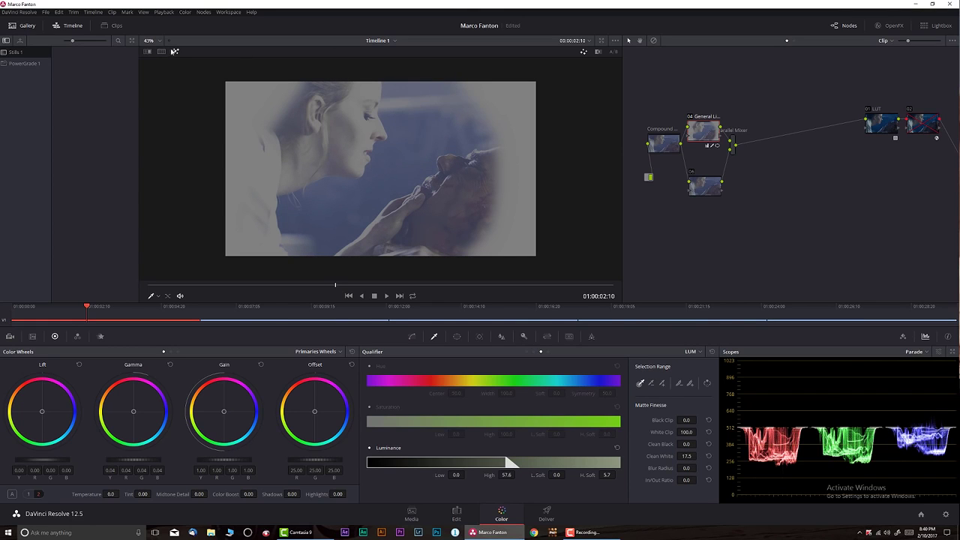
pyautogui.click(175, 51)
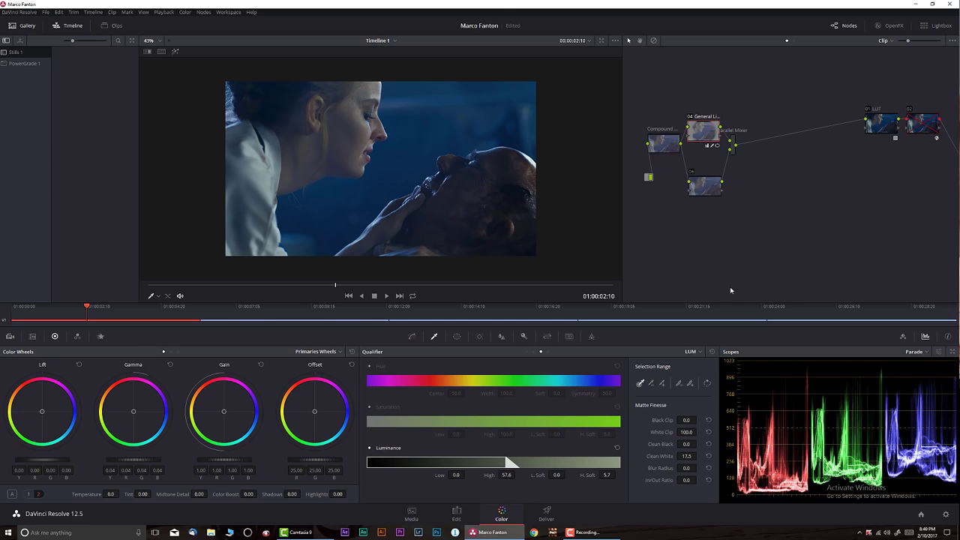
# Step: Compare node 04 on and off, then bring up its curve window controls
pyautogui.click(693, 174)
pyautogui.click(693, 174)
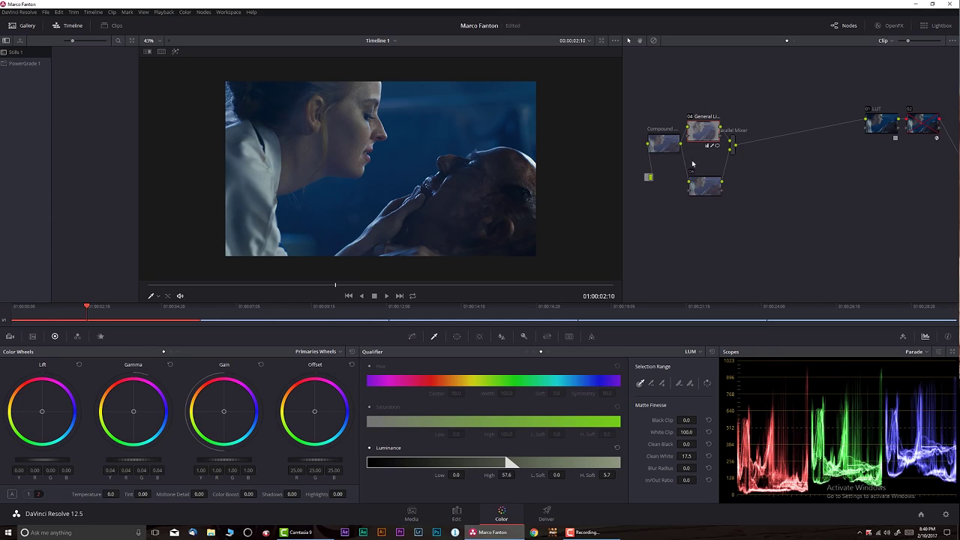
pyautogui.click(690, 117)
pyautogui.click(690, 117)
pyautogui.click(457, 336)
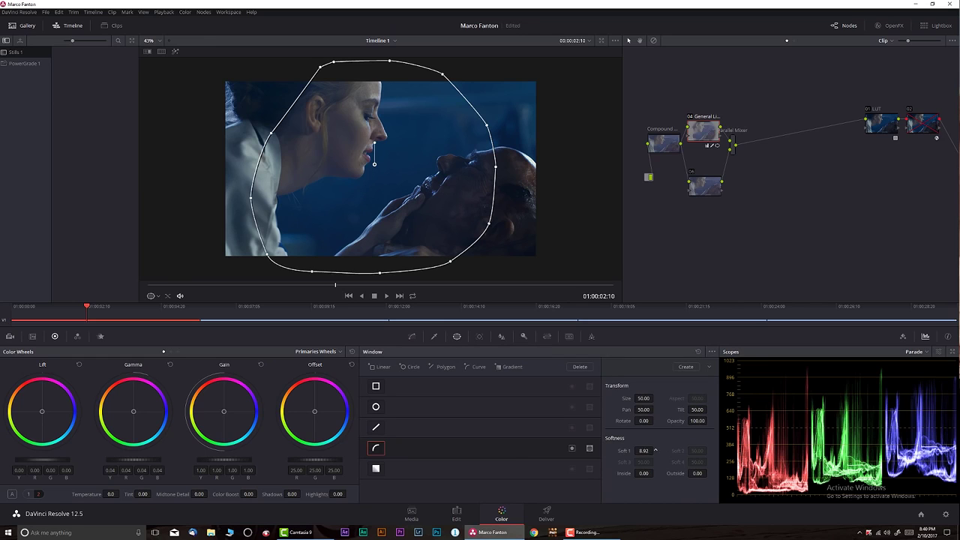
# Step: Widen the curve window's softness to 42.74 and raise contrast to 1.096
pyautogui.moveTo(643, 450)
pyautogui.mouseDown()
pyautogui.moveTo(675, 451)
pyautogui.moveTo(317, 492)
pyautogui.mouseUp()
pyautogui.click(38, 494)
pyautogui.moveTo(196, 494); pyautogui.dragTo(207, 495)
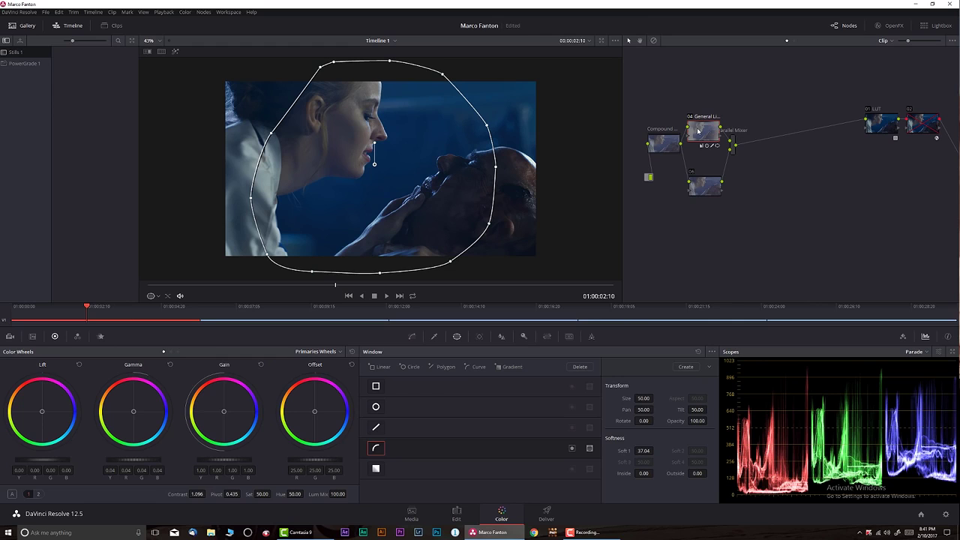
pyautogui.moveTo(643, 450); pyautogui.dragTo(757, 176)
pyautogui.click(708, 193)
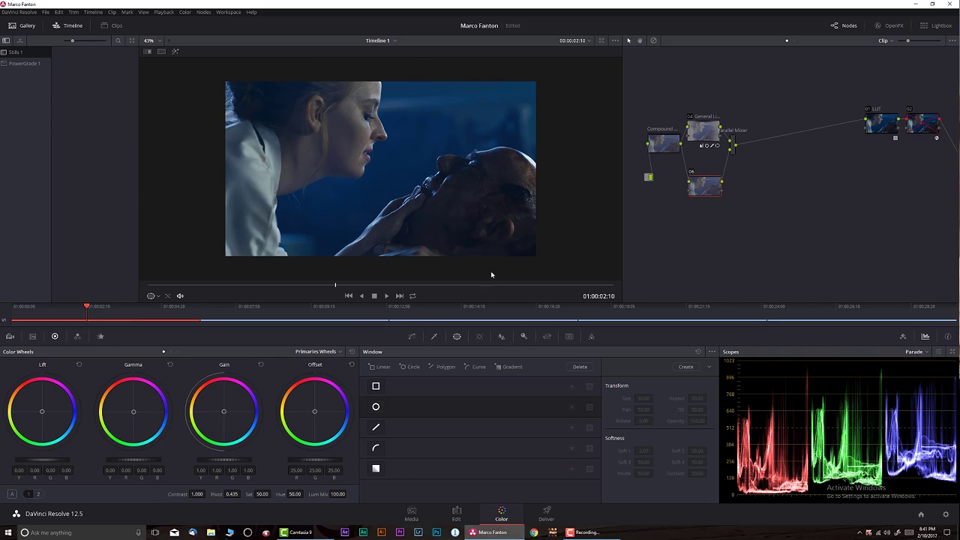
# Step: Compare the image with node 04 off and on twice, leaving it enabled
pyautogui.click(692, 118)
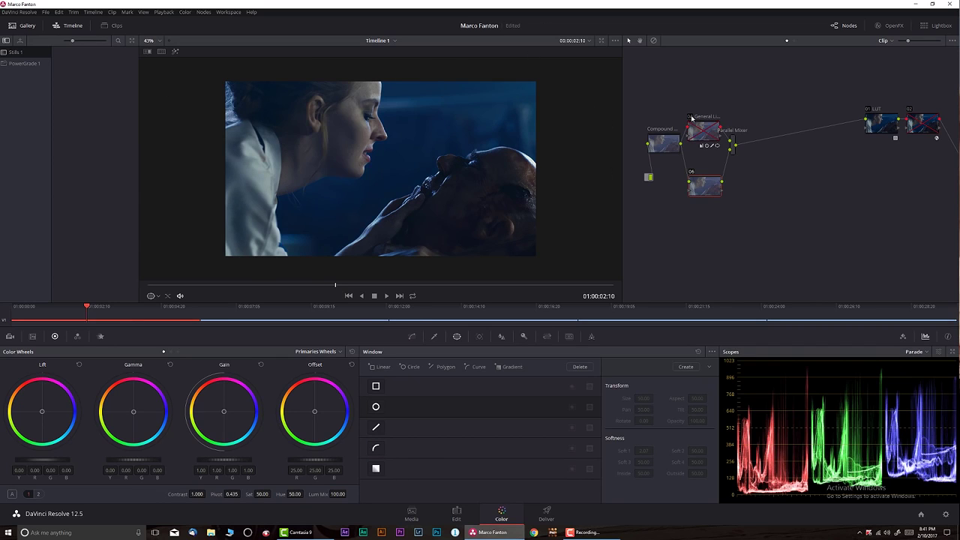
pyautogui.click(692, 118)
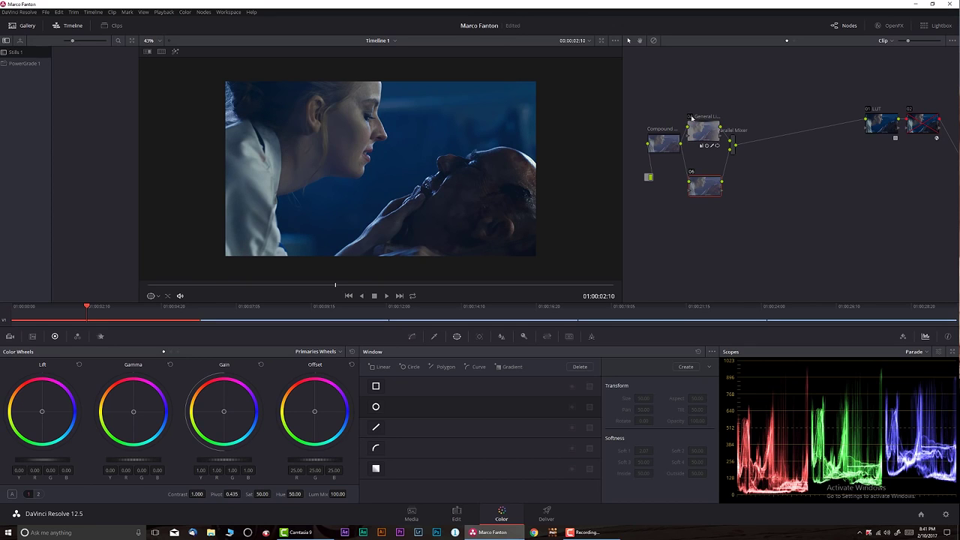
pyautogui.click(691, 118)
pyautogui.click(692, 118)
# Step: Label node 06 'Light 2'
pyautogui.rightClick(705, 195)
pyautogui.click(721, 207)
pyautogui.write('ight 23')
pyautogui.rightClick(700, 186)
pyautogui.click(716, 191)
pyautogui.write('Light')
pyautogui.press('Return')
# Step: Give Light 2 a soft, tilted elliptical circle window toward the image's upper right
pyautogui.click(376, 408)
pyautogui.moveTo(379, 123); pyautogui.dragTo(383, 94)
pyautogui.moveTo(381, 143); pyautogui.dragTo(486, 90)
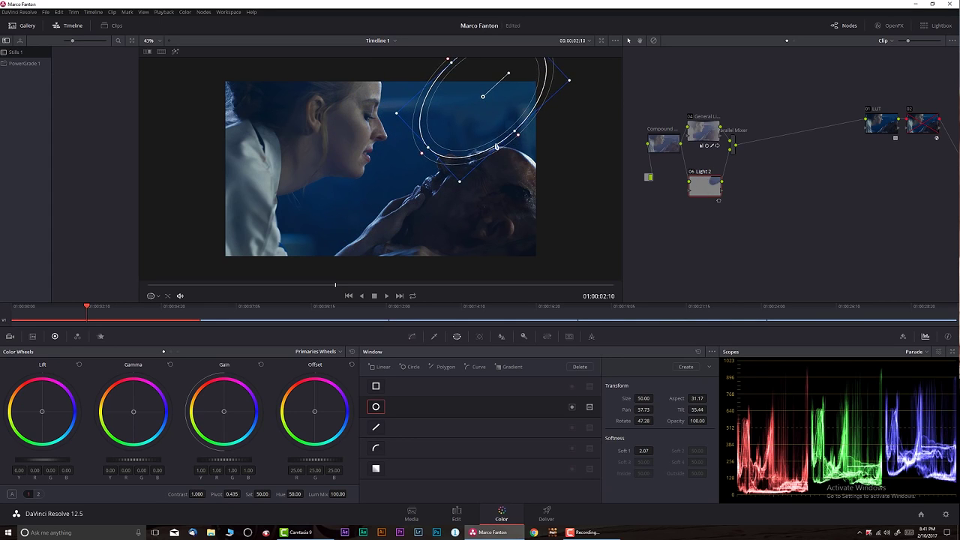
pyautogui.moveTo(428, 159); pyautogui.dragTo(447, 238)
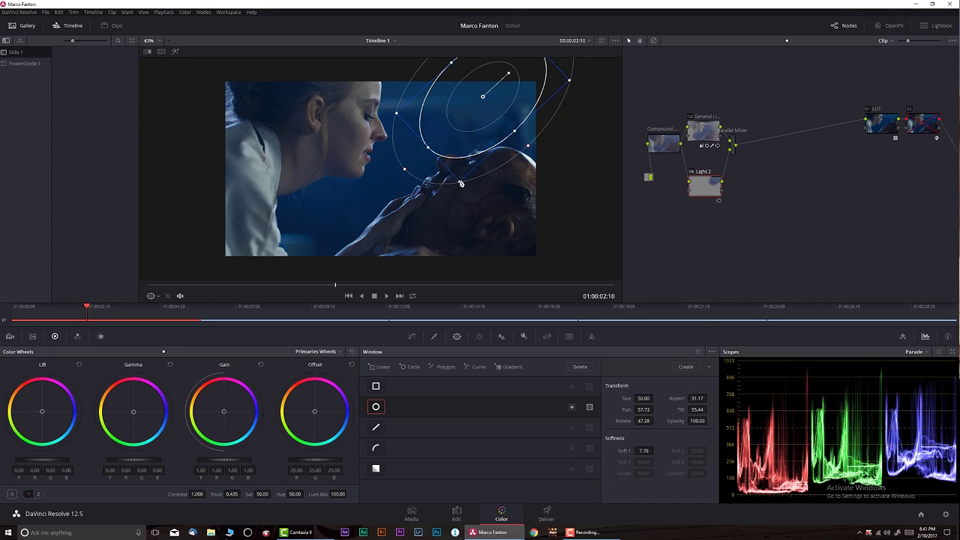
pyautogui.scroll(-4, 467, 180)
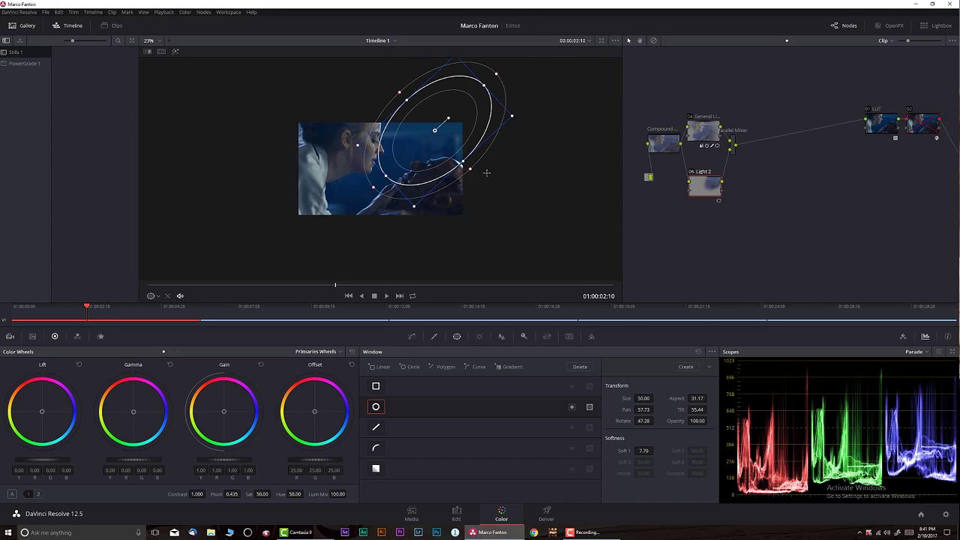
pyautogui.moveTo(450, 136); pyautogui.dragTo(467, 120)
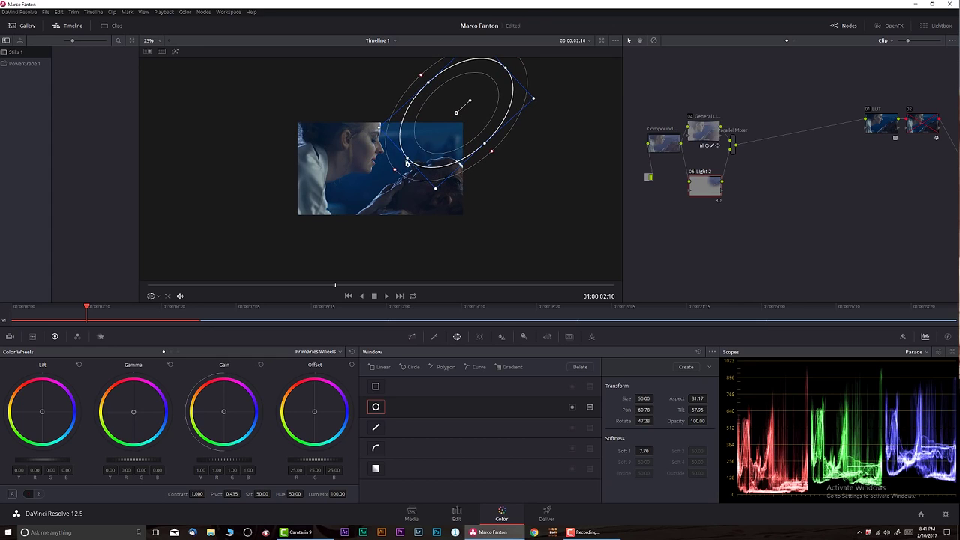
pyautogui.moveTo(408, 158); pyautogui.dragTo(362, 213)
pyautogui.moveTo(419, 157); pyautogui.dragTo(431, 141)
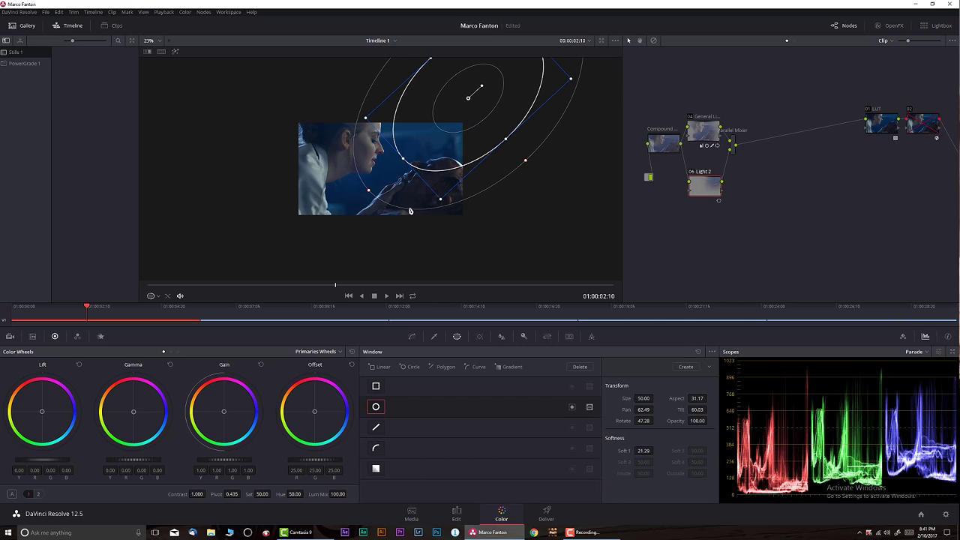
# Step: Lift gamma slightly inside the window, tint midtones toward blue, and compare Light 2
pyautogui.moveTo(150, 460); pyautogui.dragTo(163, 460)
pyautogui.moveTo(459, 101); pyautogui.dragTo(446, 97)
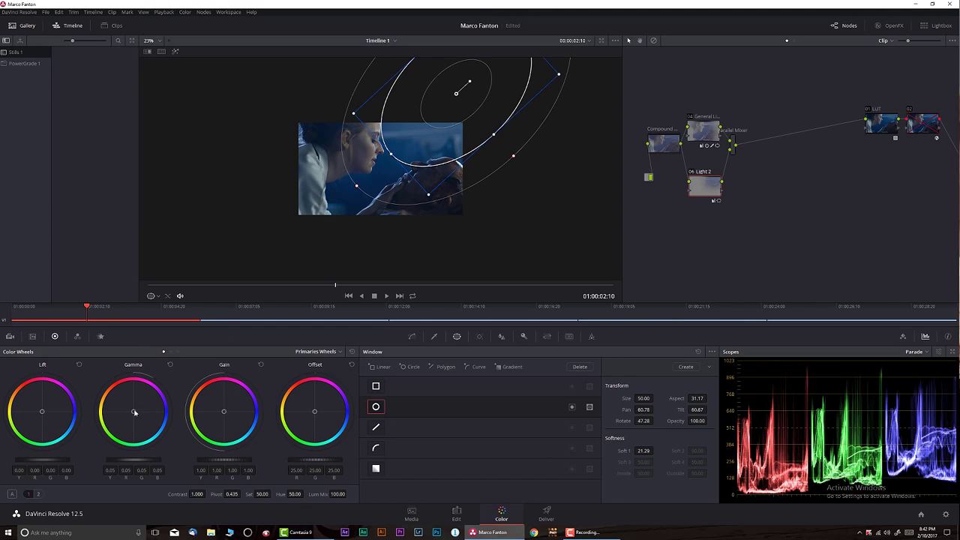
pyautogui.moveTo(134, 411); pyautogui.dragTo(136, 411)
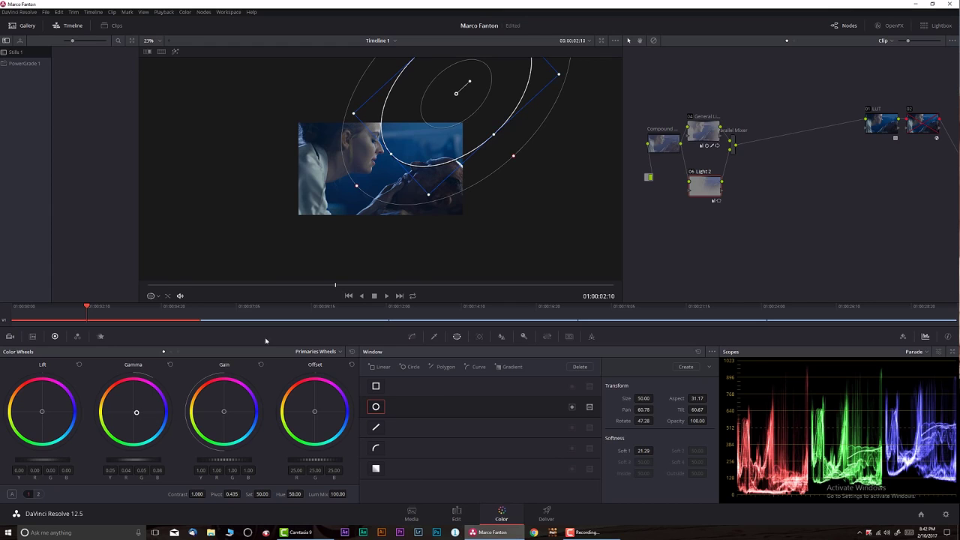
pyautogui.scroll(4, 369, 207)
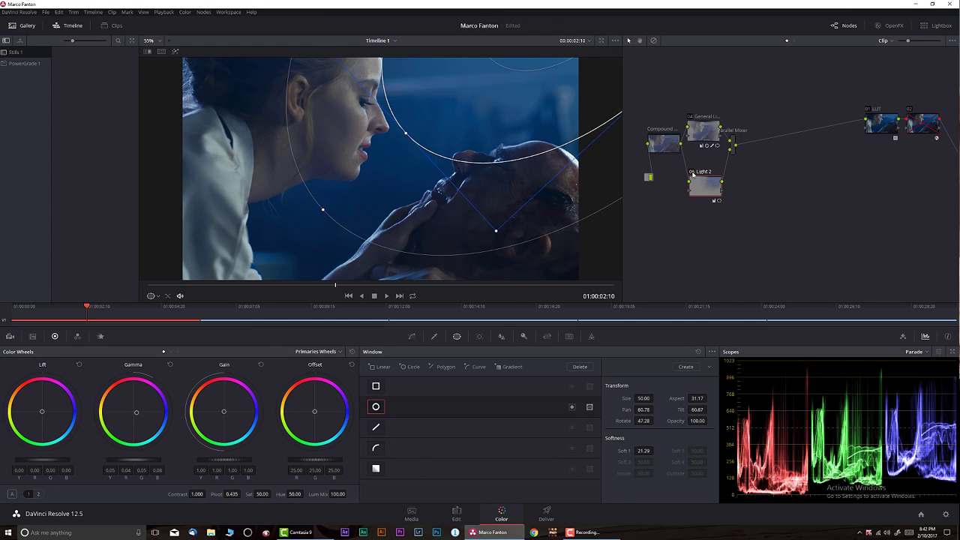
pyautogui.hotkey('ctrl', 'd')
pyautogui.hotkey('ctrl', 'd')
pyautogui.hotkey('ctrl', 'd')
pyautogui.hotkey('ctrl', 'd')
# Step: Delete the node following 01 LUT and select 01 LUT as the final node
pyautogui.click(919, 128)
pyautogui.press('Delete')
pyautogui.click(882, 126)
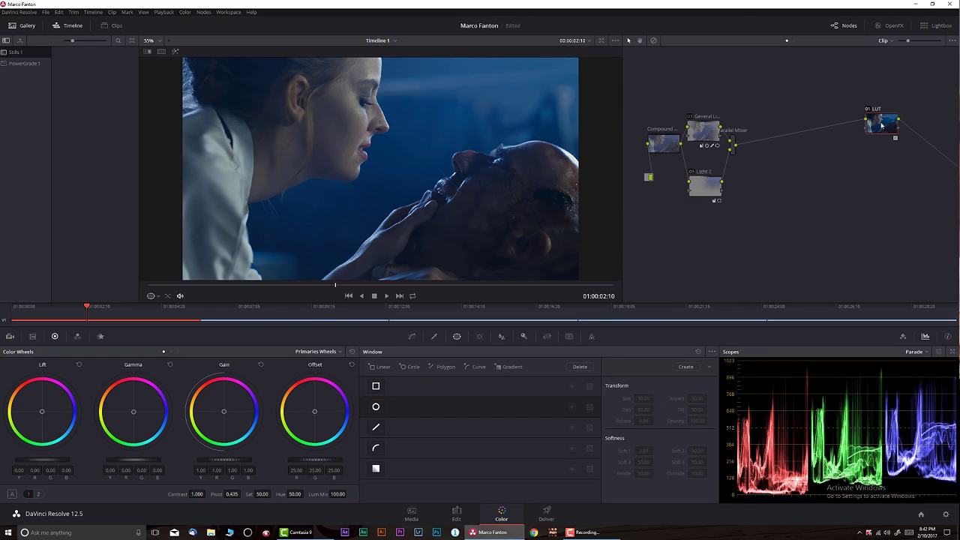
# Step: Toggle the grade bypass repeatedly to compare, ending with the grade switched off
pyautogui.hotkey('shift', 'd')
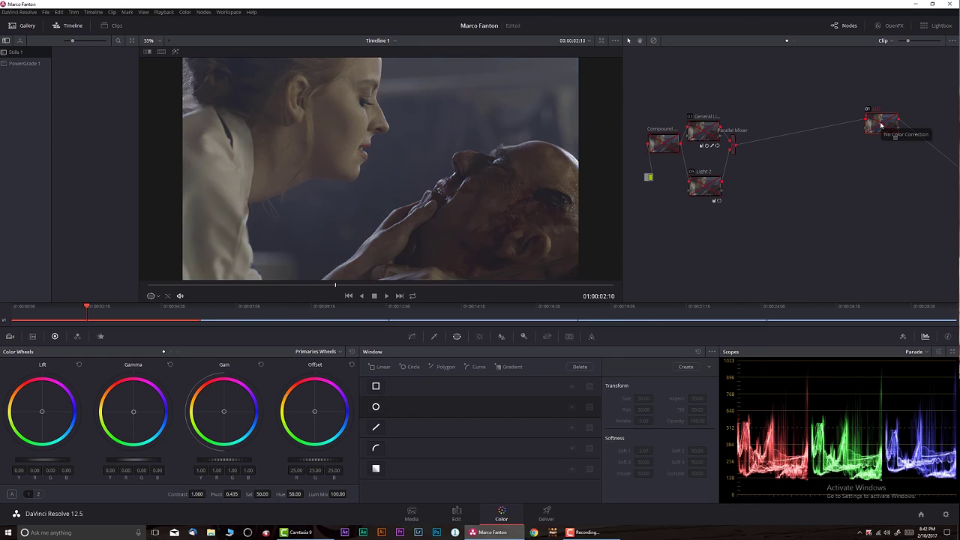
pyautogui.hotkey('shift', 'd')
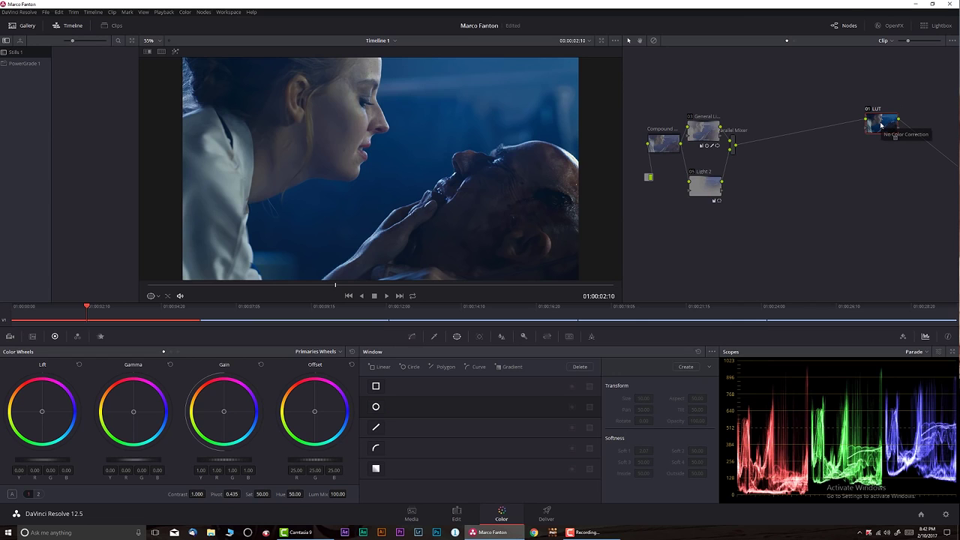
pyautogui.hotkey('shift', 'd')
pyautogui.hotkey('shift', 'd')
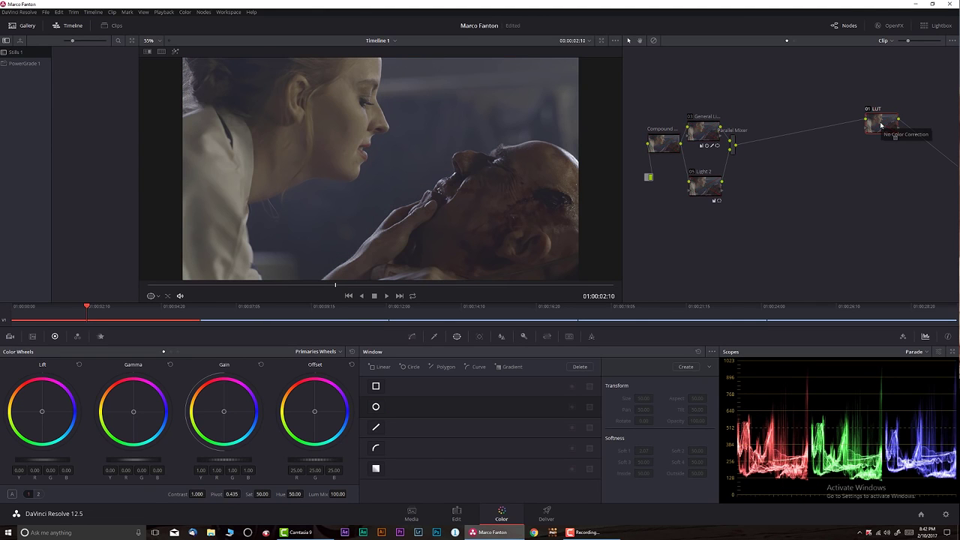
pyautogui.hotkey('shift', 'd')
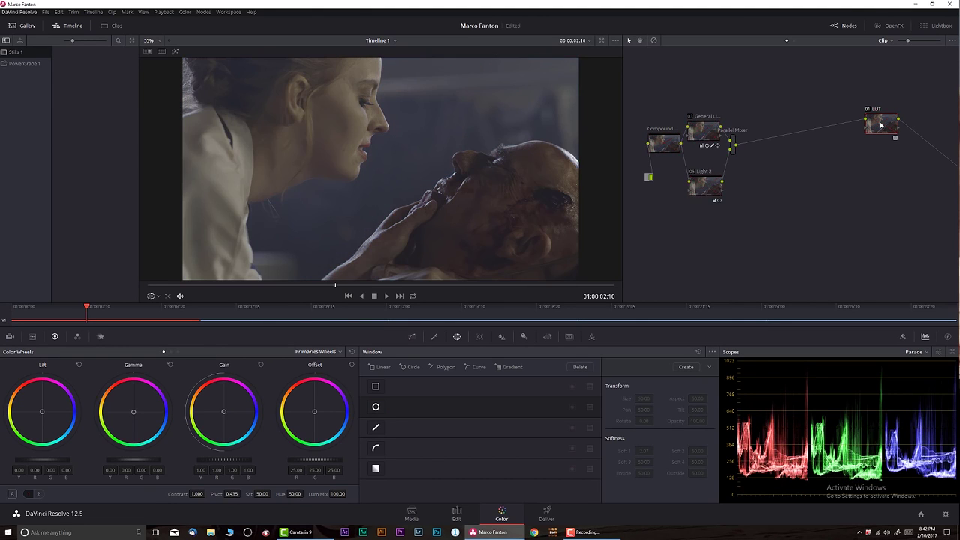
pyautogui.hotkey('shift', 'd')
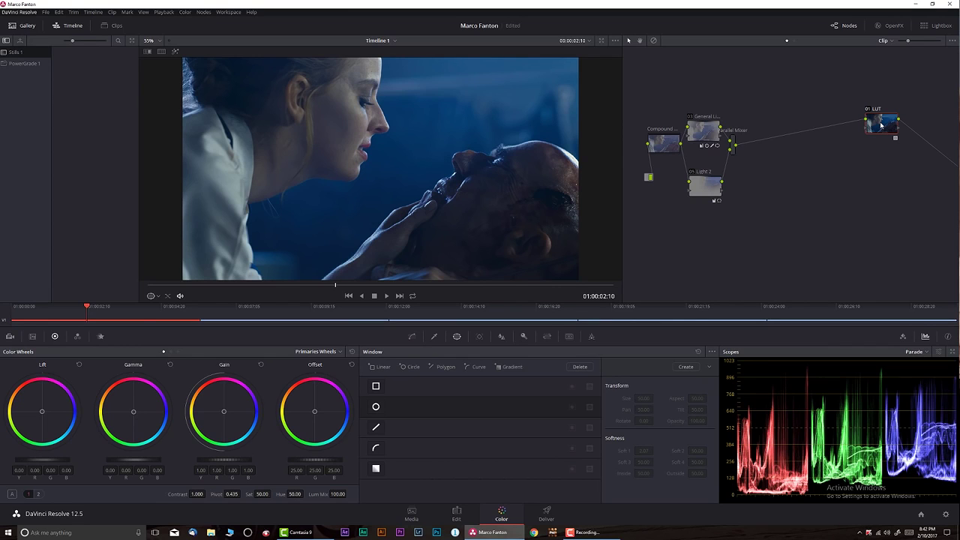
# Step: Add a node after Light 2 labelled Contrast and raise its contrast to 1.188
pyautogui.click(710, 186)
pyautogui.hotkey('alt', 's')
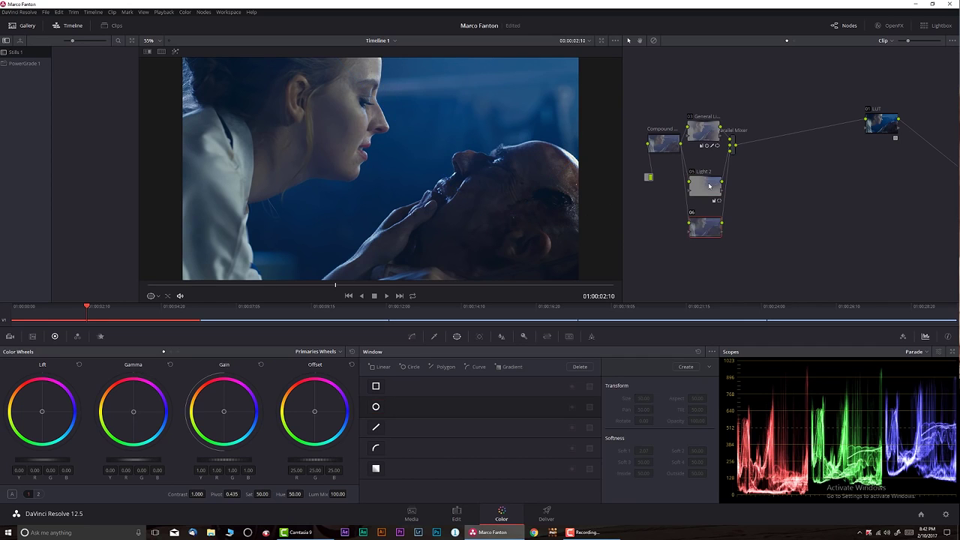
pyautogui.rightClick(711, 234)
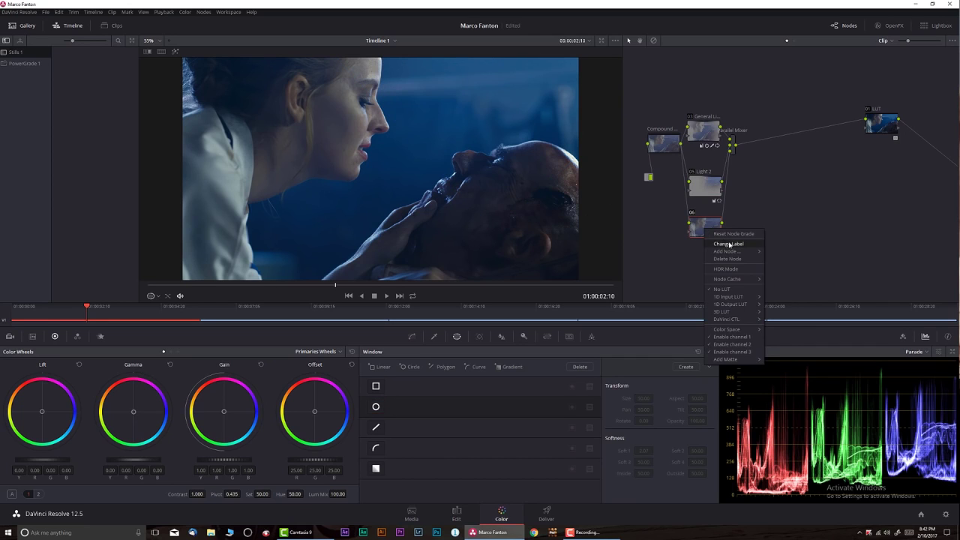
pyautogui.click(729, 245)
pyautogui.write('ntrast')
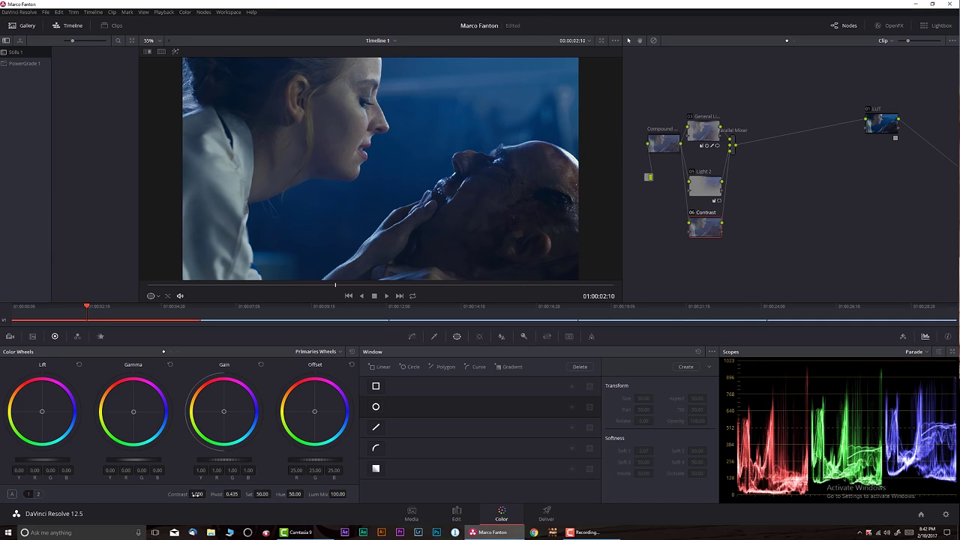
pyautogui.moveTo(197, 494); pyautogui.dragTo(217, 495)
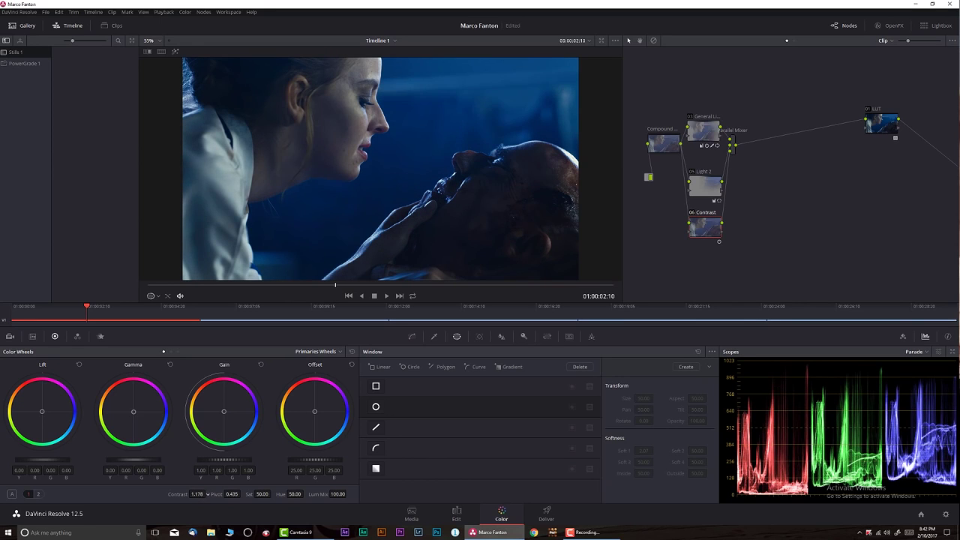
pyautogui.moveTo(198, 494); pyautogui.dragTo(201, 494)
# Step: Shape the Contrast node's curve by lifting the black point and pulling the upper mids down
pyautogui.click(411, 336)
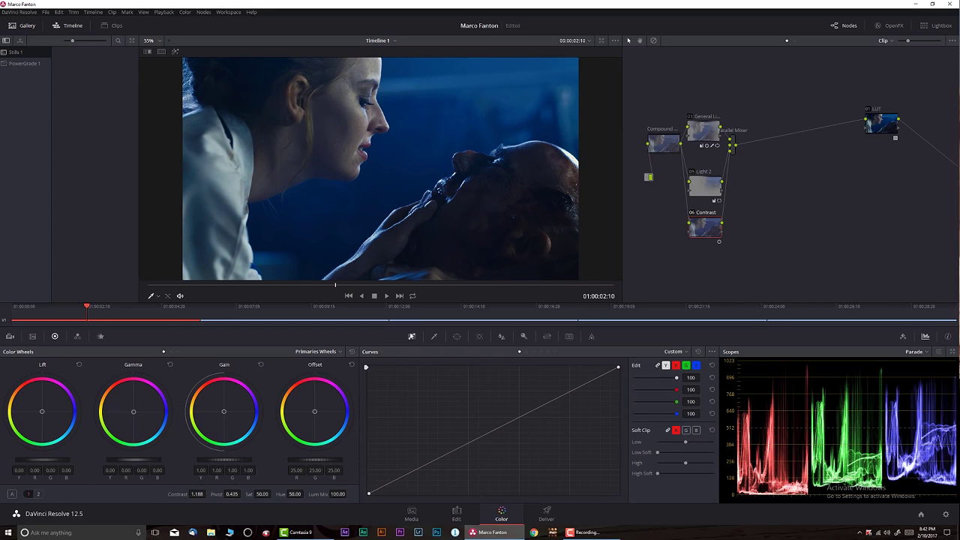
pyautogui.click(417, 468)
pyautogui.moveTo(369, 494); pyautogui.dragTo(368, 481)
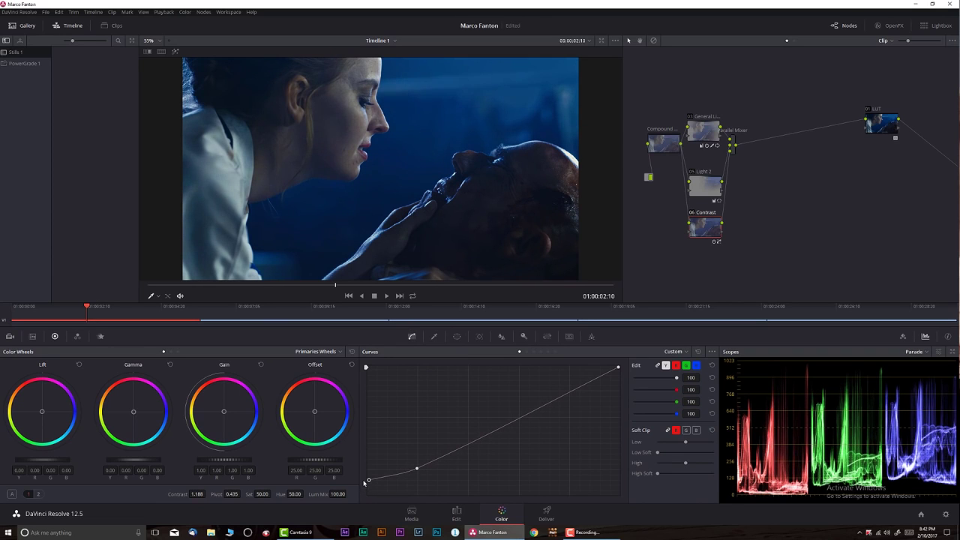
pyautogui.rightClick(417, 470)
pyautogui.moveTo(467, 437); pyautogui.dragTo(468, 446)
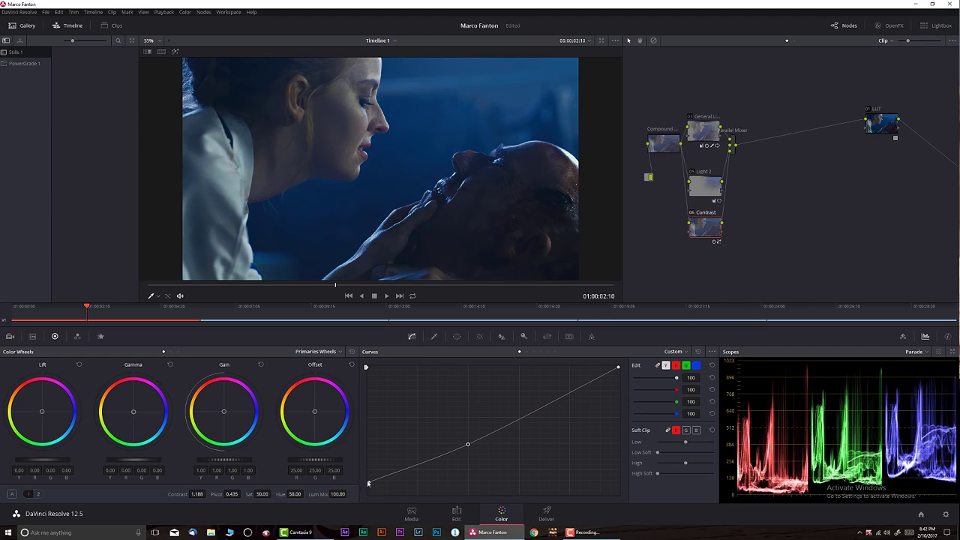
pyautogui.moveTo(368, 482); pyautogui.dragTo(365, 487)
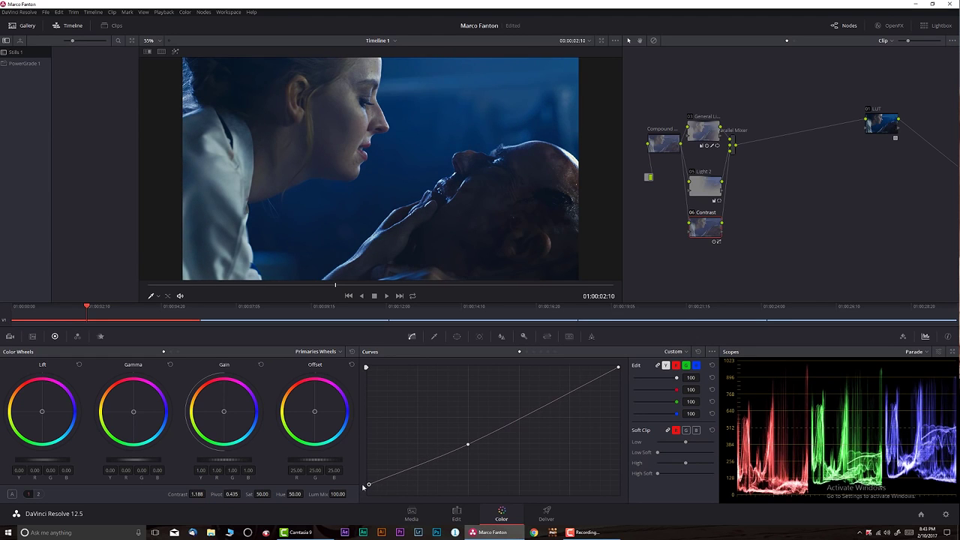
# Step: Toggle the Contrast node off and on to compare, then return to frame 01:00:02:03
pyautogui.click(692, 213)
pyautogui.click(692, 213)
pyautogui.click(693, 214)
pyautogui.click(692, 213)
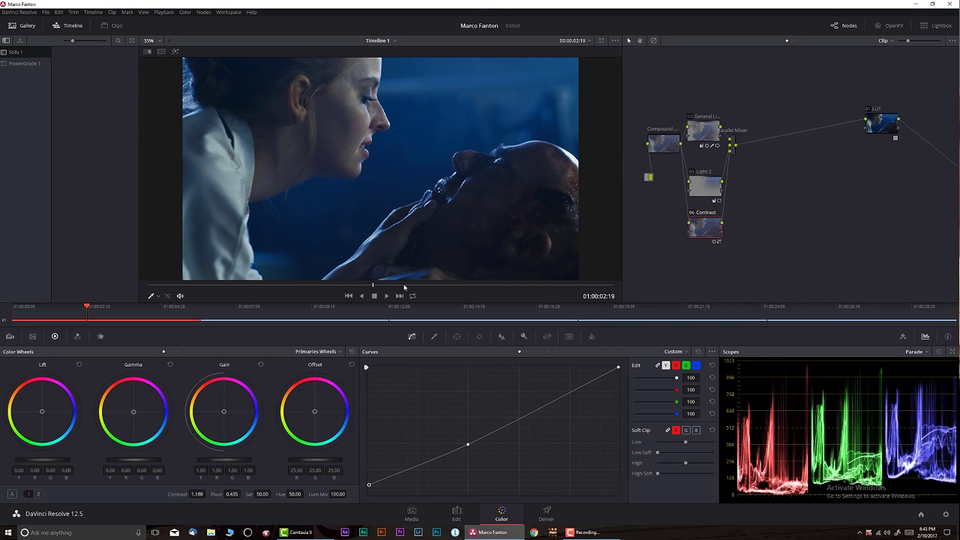
pyautogui.moveTo(518, 284); pyautogui.dragTo(308, 285)
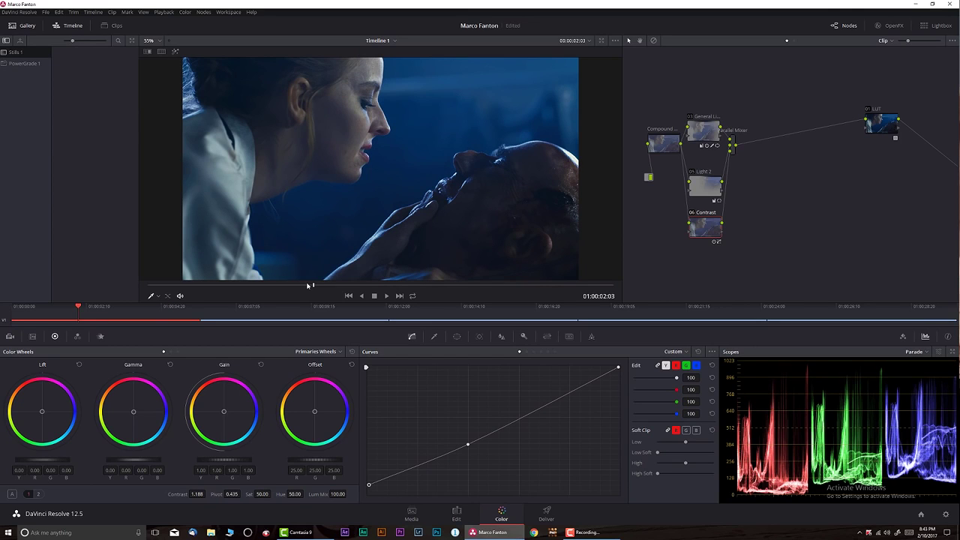
# Step: Switch the scope display to Vectorscope and add node 07 after Contrast
pyautogui.click(919, 351)
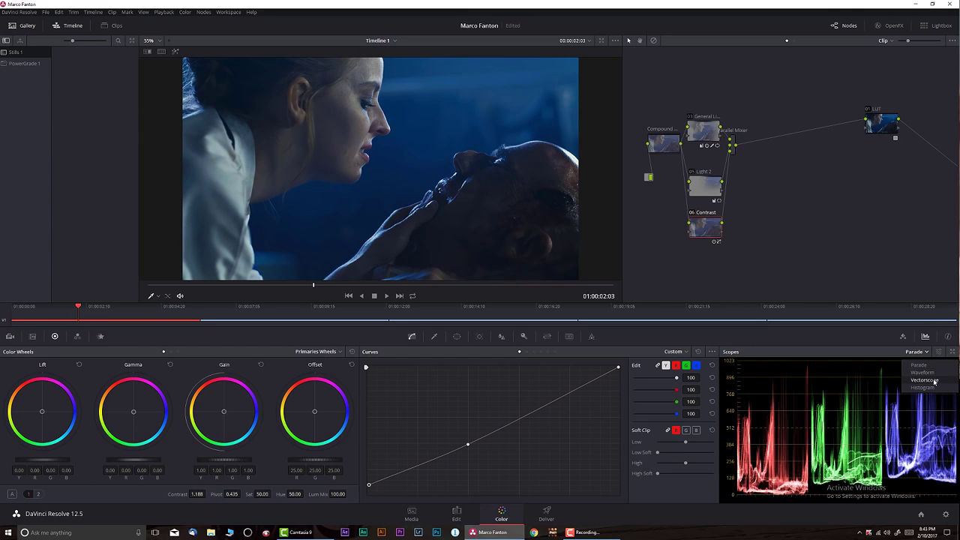
pyautogui.click(927, 382)
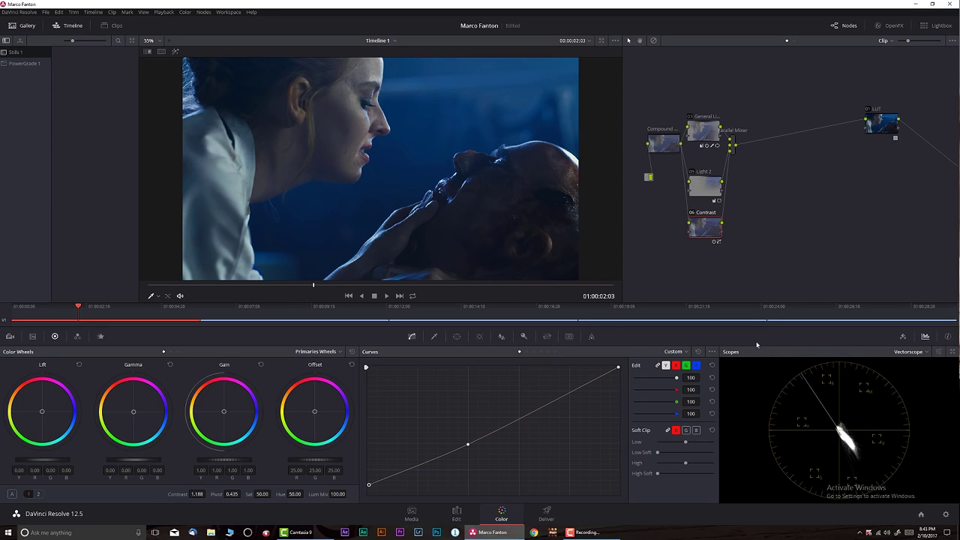
pyautogui.hotkey('alt', 's')
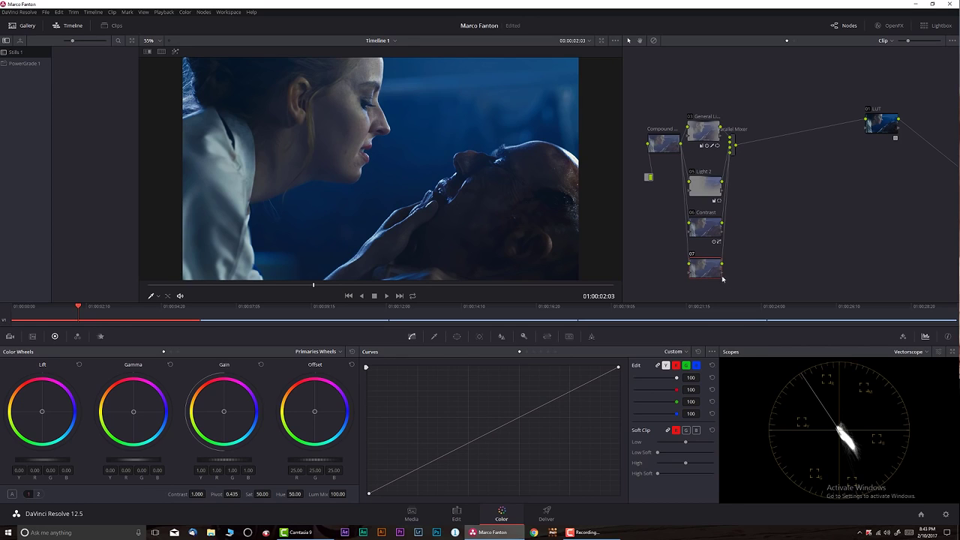
# Step: Label node 07 'Look', show the primaries as bars, and nudge green gamma up slightly
pyautogui.rightClick(707, 266)
pyautogui.click(731, 278)
pyautogui.write('ok')
pyautogui.click(311, 352)
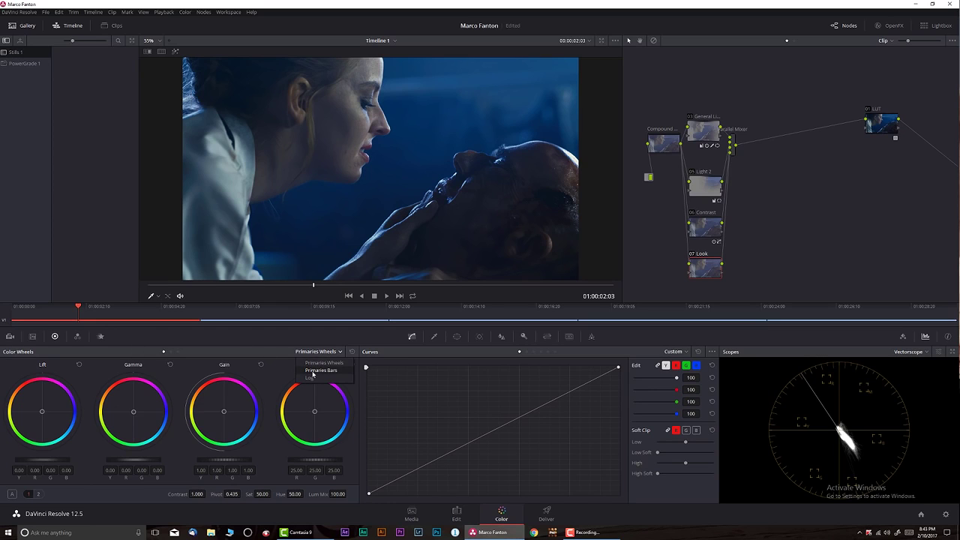
pyautogui.click(315, 371)
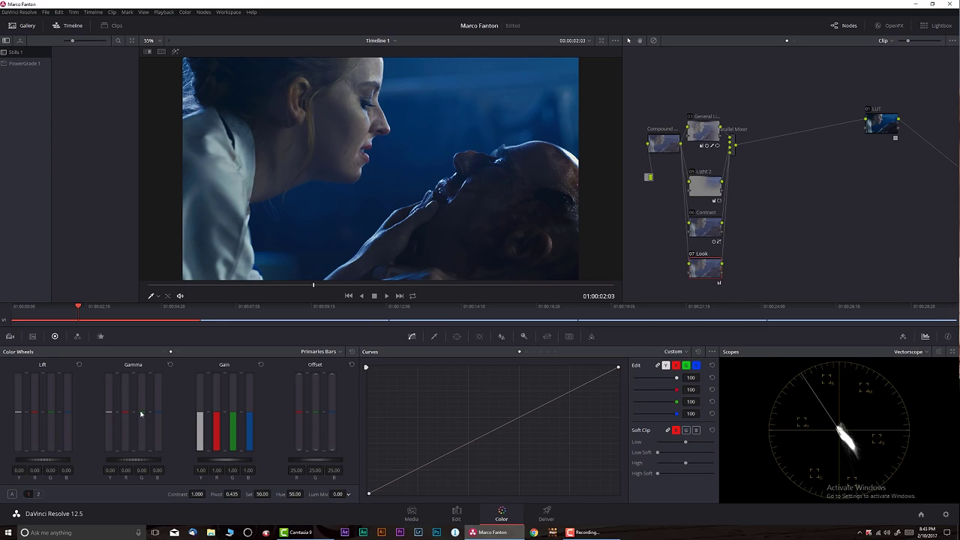
pyautogui.moveTo(140, 413); pyautogui.dragTo(141, 411)
# Step: Lower the Look node's blue gamma to -0.01 and compare it on and off, leaving it enabled
pyautogui.moveTo(157, 412); pyautogui.dragTo(158, 417)
pyautogui.click(693, 255)
pyautogui.click(693, 255)
pyautogui.click(692, 255)
pyautogui.click(692, 255)
pyautogui.click(693, 255)
pyautogui.click(692, 255)
pyautogui.click(692, 255)
pyautogui.click(692, 255)
pyautogui.click(692, 255)
pyautogui.click(692, 255)
pyautogui.click(692, 255)
pyautogui.click(692, 255)
pyautogui.click(692, 255)
pyautogui.click(692, 255)
pyautogui.click(692, 255)
pyautogui.click(692, 255)
pyautogui.moveTo(765, 222); pyautogui.dragTo(773, 204)
# Step: Add node 08 after the Parallel Mixer, then bypass the Compound node and node 03 to compare
pyautogui.click(742, 138)
pyautogui.hotkey('alt', 's')
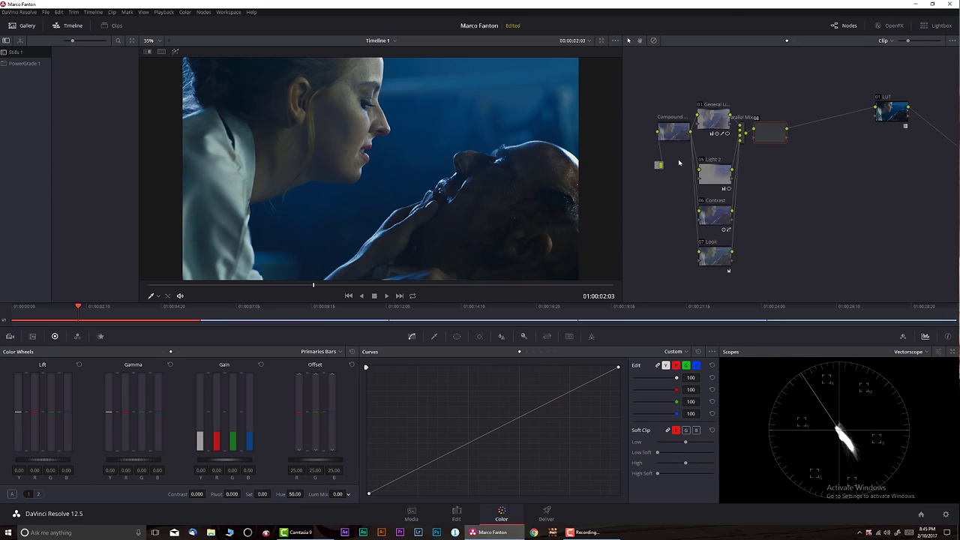
pyautogui.click(660, 118)
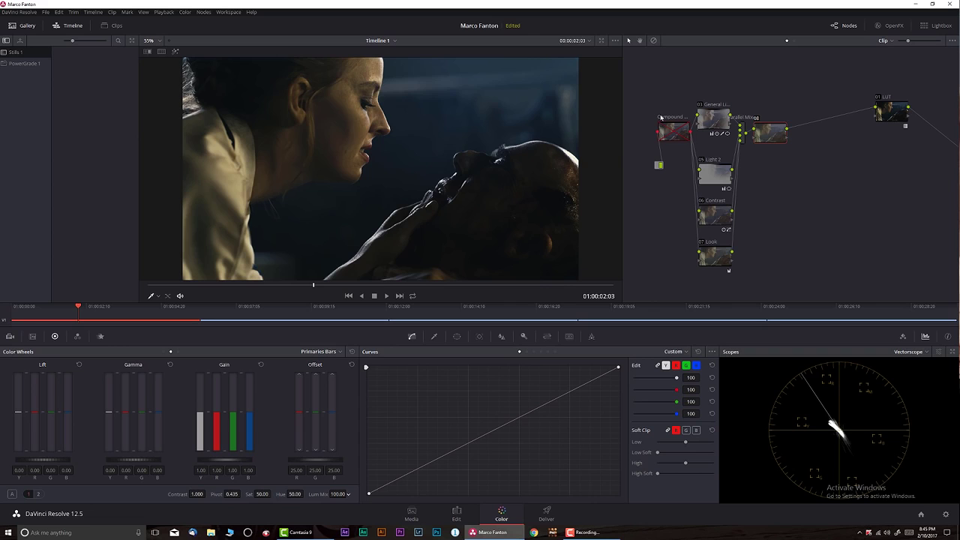
pyautogui.hotkey('ctrl', 'd')
pyautogui.hotkey('ctrl', 'd')
pyautogui.hotkey('ctrl', 'd')
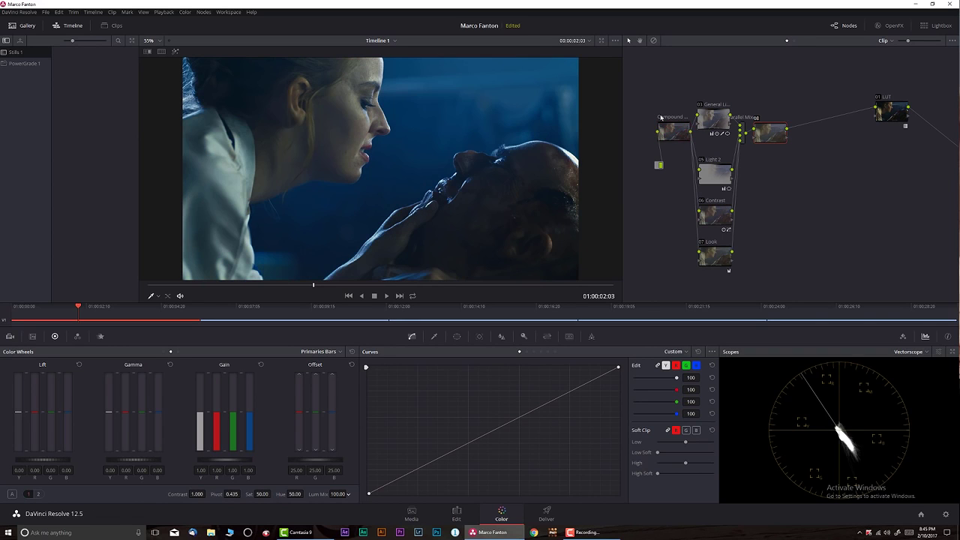
pyautogui.hotkey('ctrl', 'd')
pyautogui.hotkey('ctrl', 'd')
pyautogui.click(702, 107)
pyautogui.hotkey('ctrl', 'd')
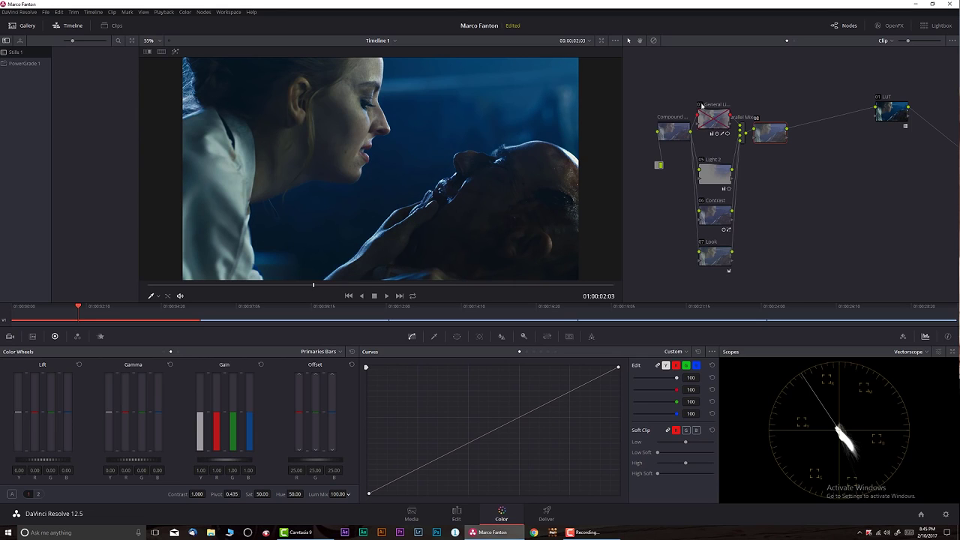
pyautogui.hotkey('ctrl', 'd')
pyautogui.hotkey('ctrl', 'd')
pyautogui.hotkey('ctrl', 'd')
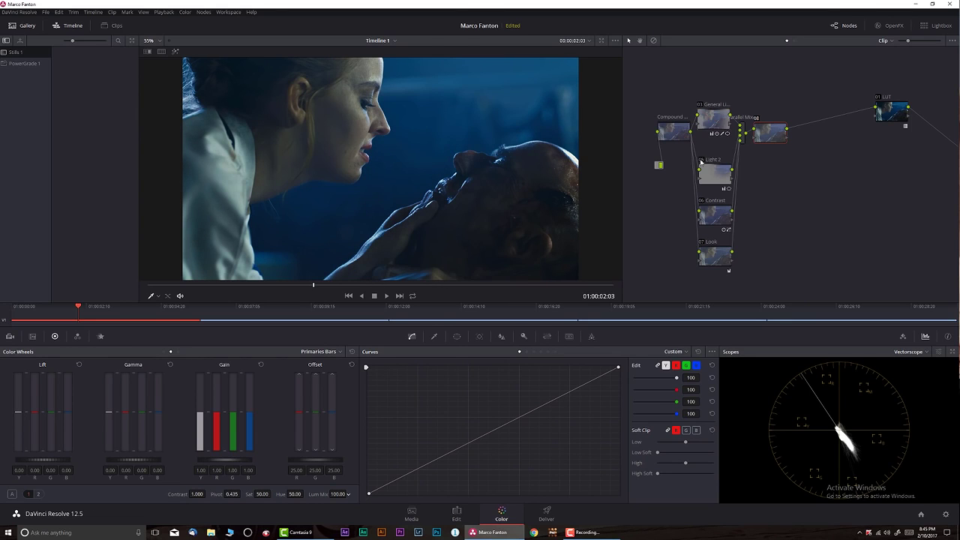
# Step: Toggle Light 2, then all nodes, off and back on to compare the grade
pyautogui.click(701, 161)
pyautogui.hotkey('ctrl', 'd')
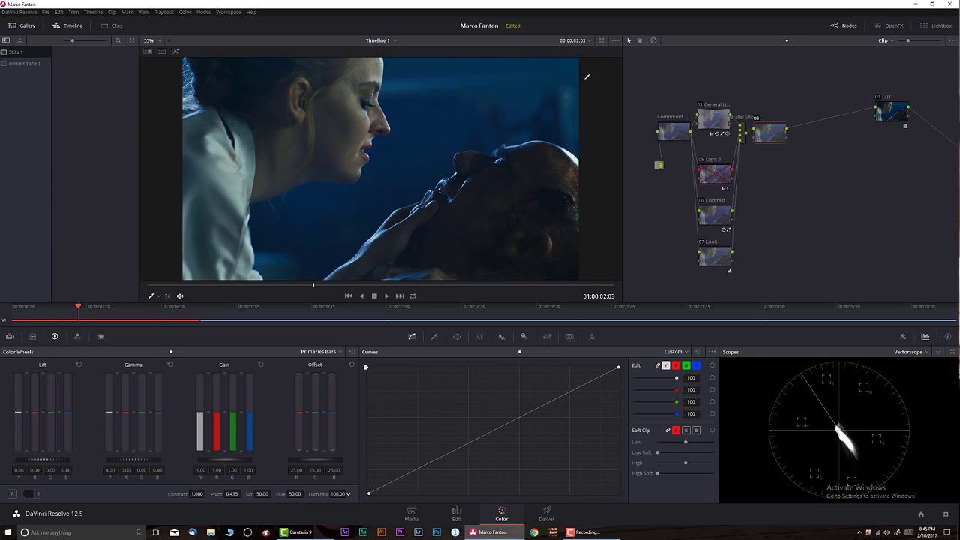
pyautogui.hotkey('ctrl', 'd')
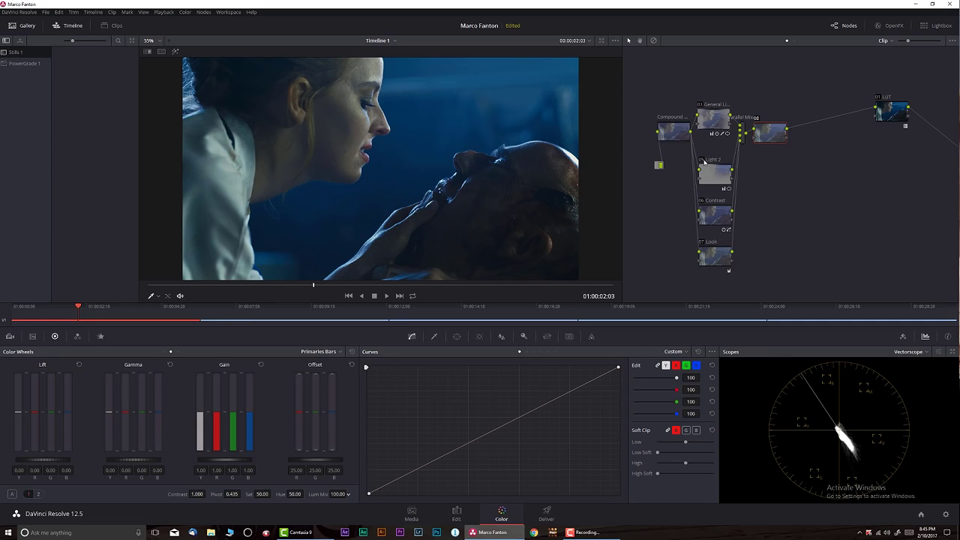
pyautogui.hotkey('alt', 'd')
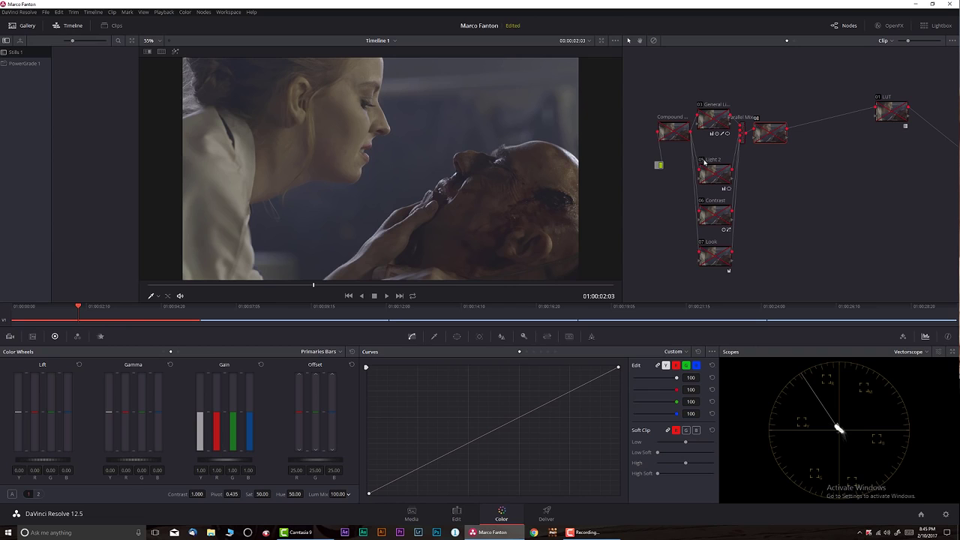
pyautogui.hotkey('alt', 'd')
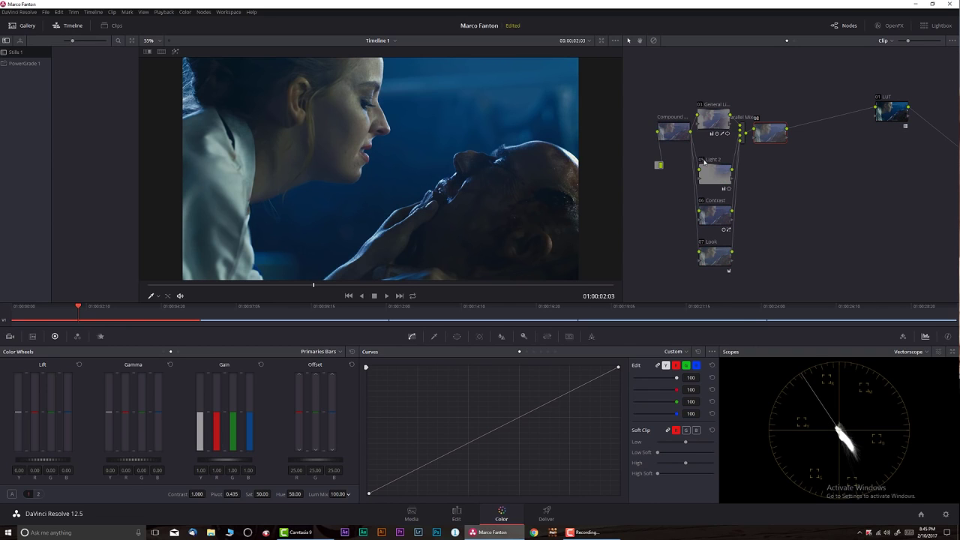
# Step: Compare with the Contrast and Look nodes bypassed, re-enable both, and move the LUT node closer to node 08
pyautogui.click(702, 201)
pyautogui.click(702, 202)
pyautogui.click(702, 201)
pyautogui.click(702, 202)
pyautogui.click(702, 202)
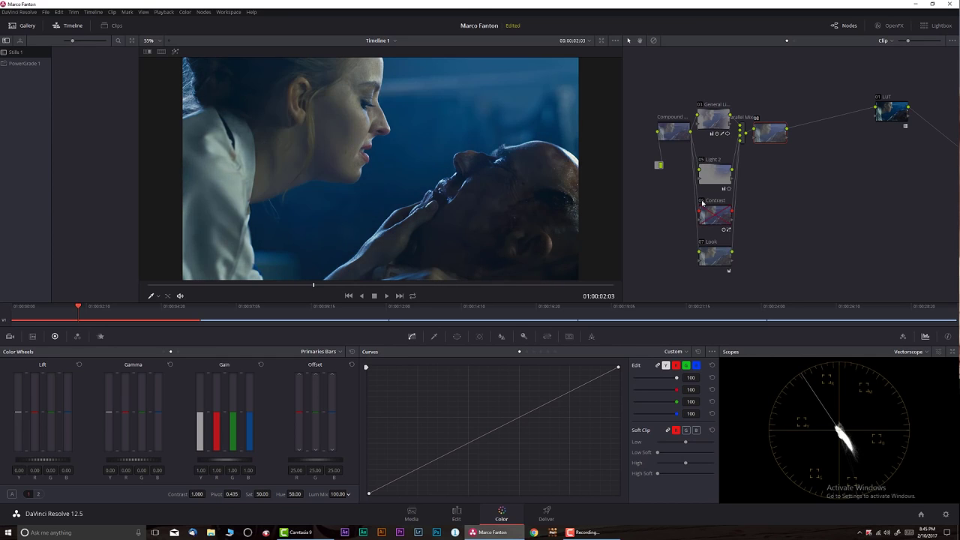
pyautogui.click(702, 201)
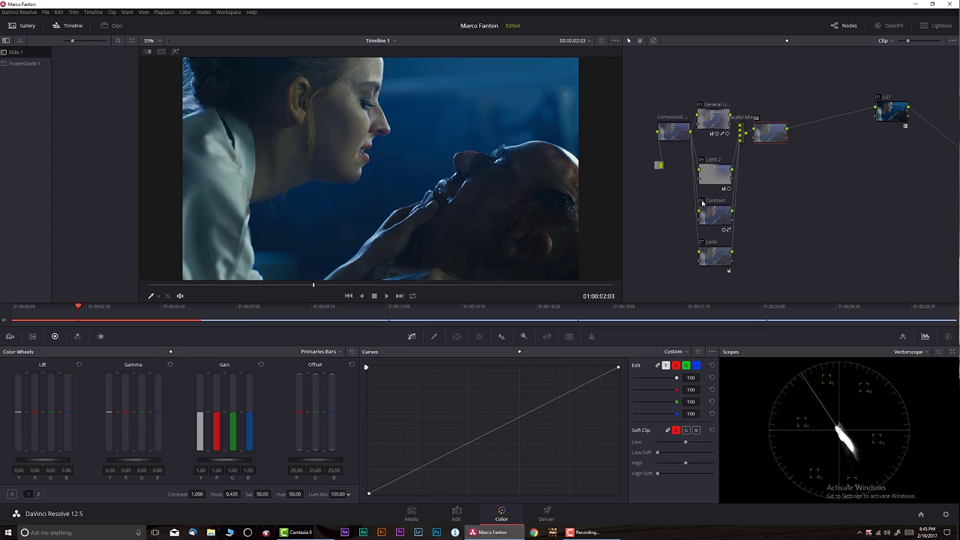
pyautogui.click(702, 243)
pyautogui.click(702, 243)
pyautogui.moveTo(882, 116); pyautogui.dragTo(830, 137)
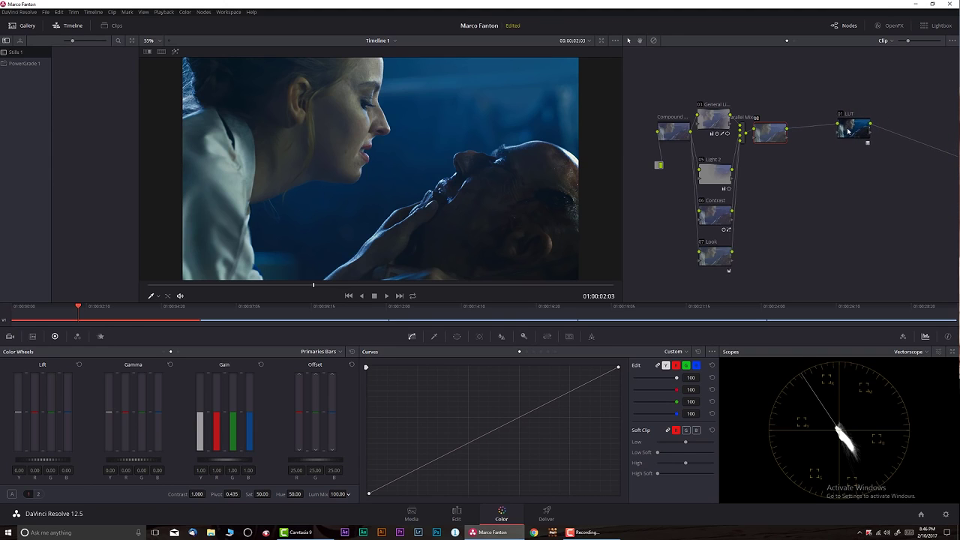
# Step: Switch the scopes back to the RGB parade and nudge node 08 right
pyautogui.click(911, 352)
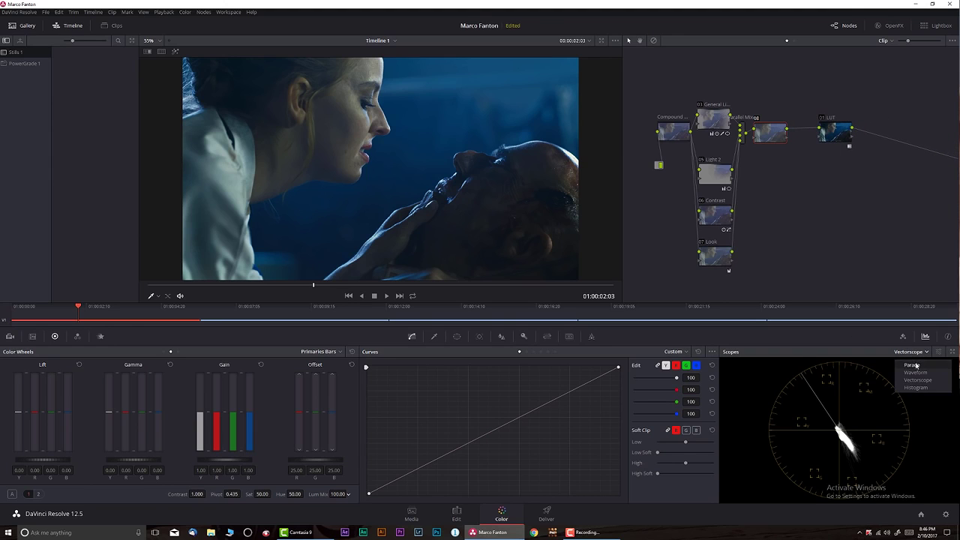
pyautogui.click(913, 368)
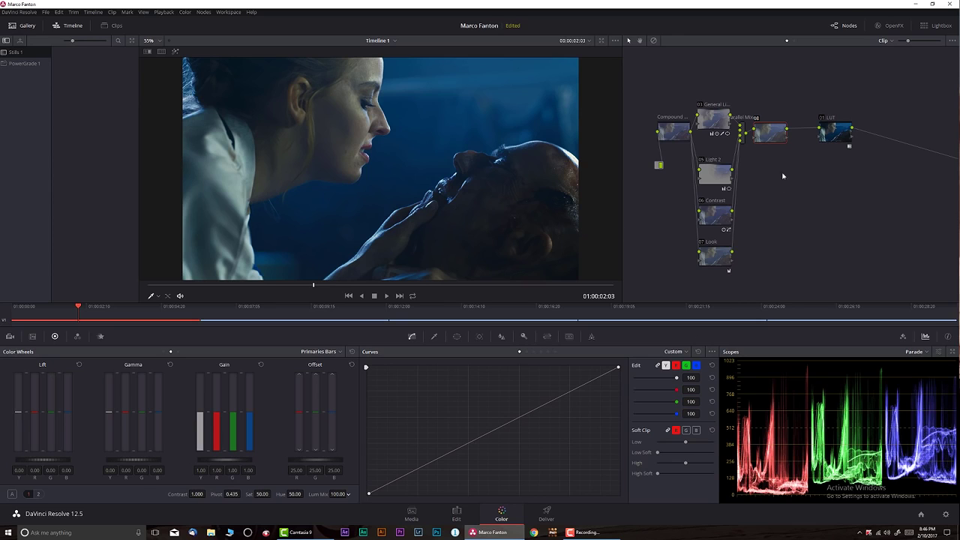
pyautogui.moveTo(768, 135); pyautogui.dragTo(773, 135)
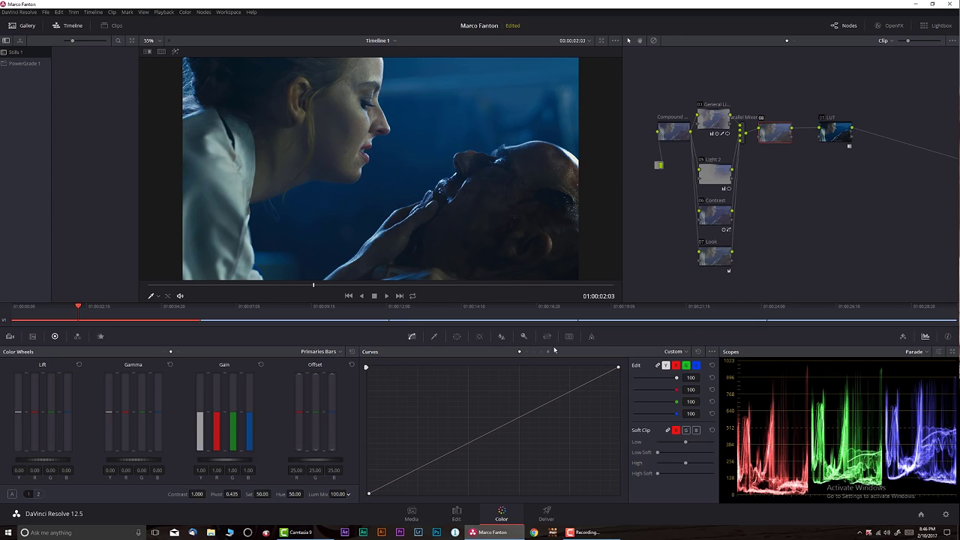
# Step: Set node 08's curve to Lum Vs Sat and pull its dark end down to desaturate shadows
pyautogui.click(674, 351)
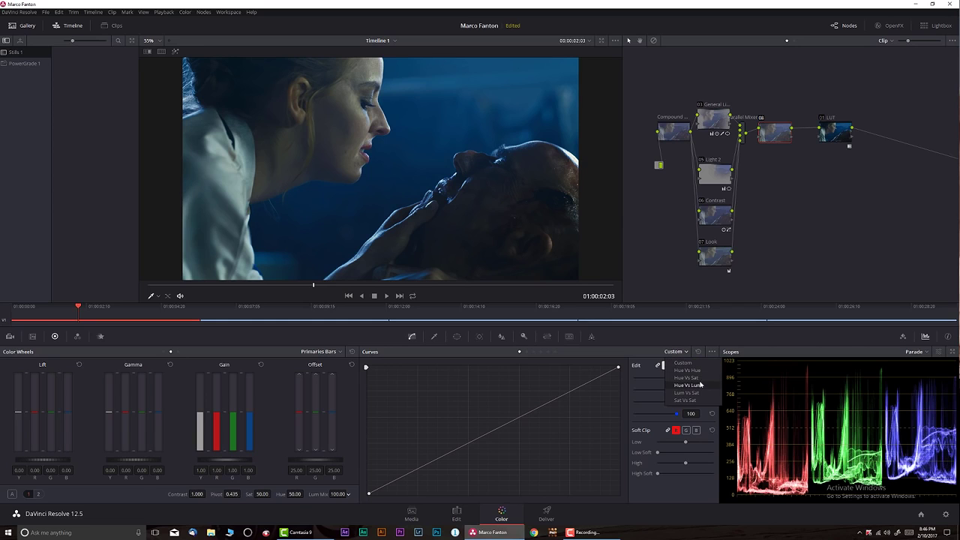
pyautogui.click(680, 393)
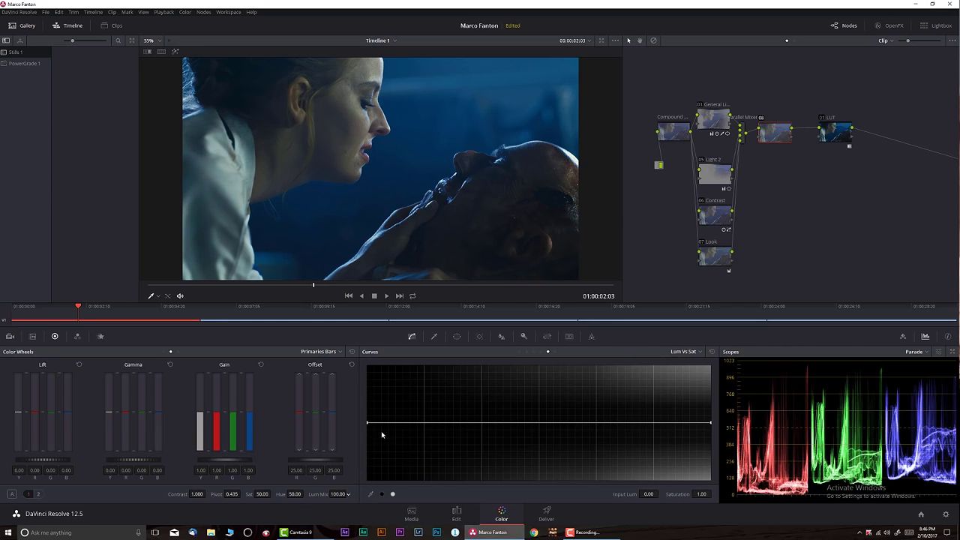
pyautogui.click(481, 422)
pyautogui.moveTo(367, 422); pyautogui.dragTo(360, 503)
pyautogui.hotkey('ctrl', 'z')
pyautogui.hotkey('ctrl', 'shift', 'z')
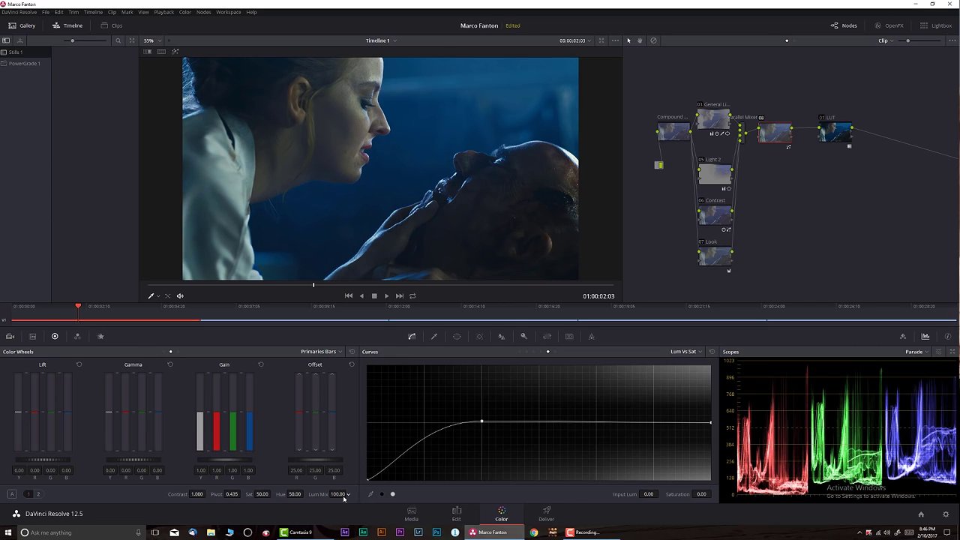
pyautogui.moveTo(482, 421)
pyautogui.mouseDown()
pyautogui.moveTo(489, 409)
pyautogui.moveTo(537, 425)
pyautogui.moveTo(483, 428)
pyautogui.mouseUp()
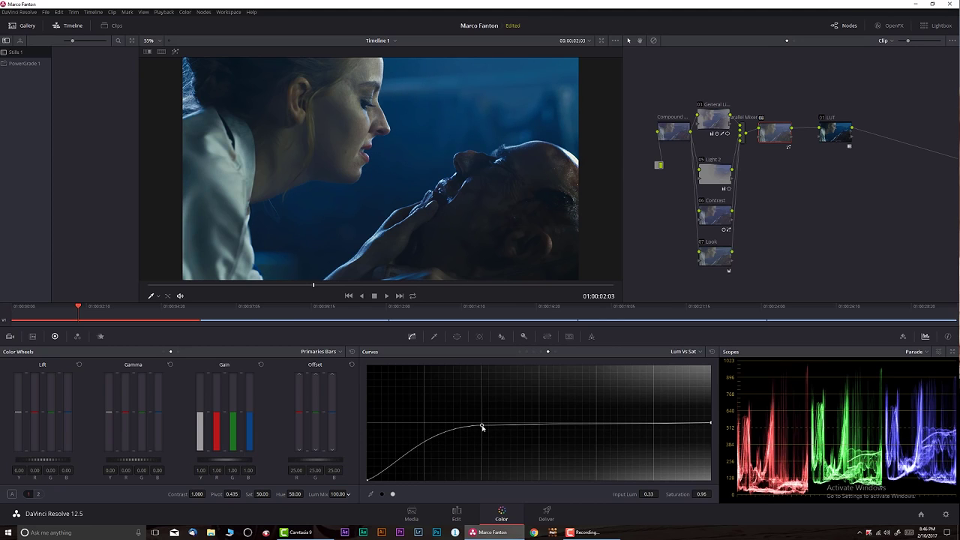
# Step: Toggle node 08 on and off to compare, leaving it enabled and repositioned
pyautogui.moveTo(762, 120); pyautogui.dragTo(765, 132)
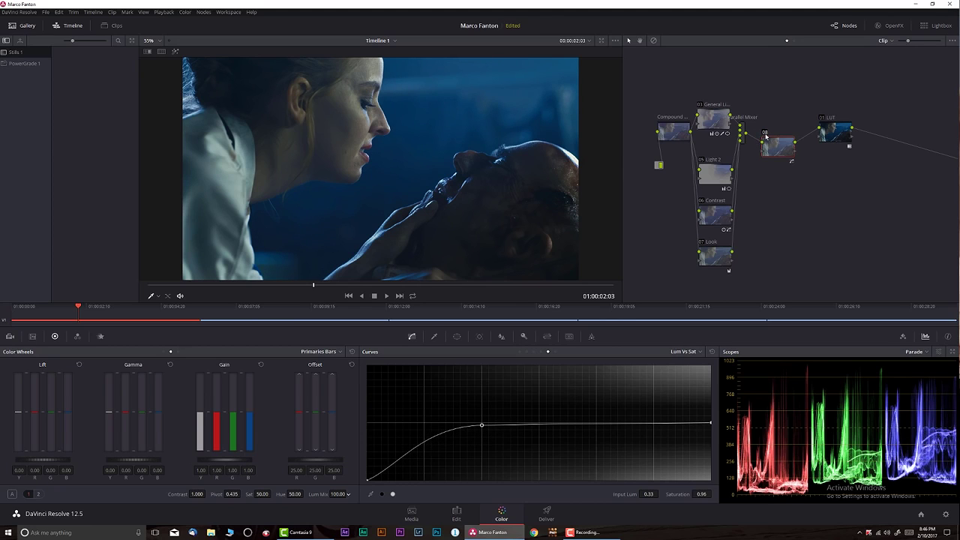
pyautogui.click(765, 133)
pyautogui.click(765, 133)
pyautogui.click(765, 133)
pyautogui.click(765, 133)
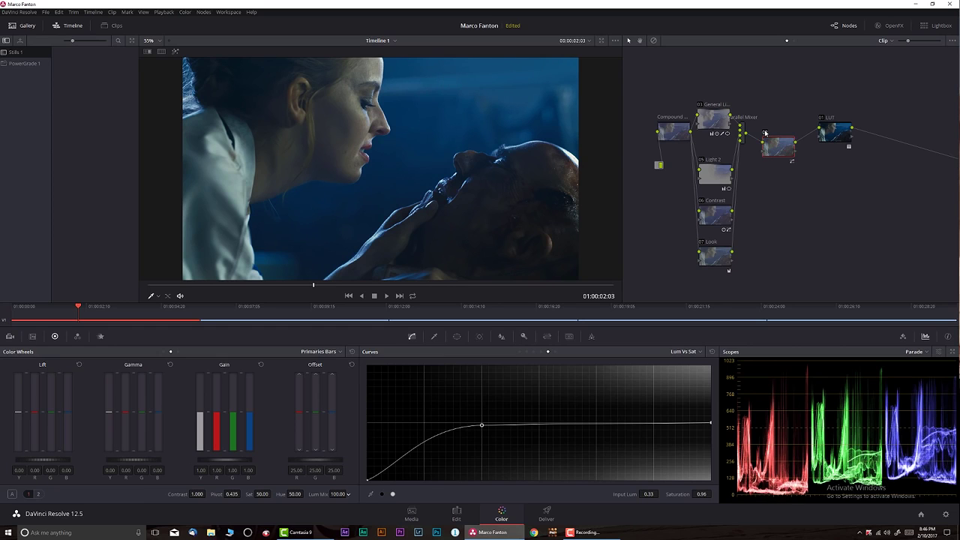
pyautogui.click(765, 132)
pyautogui.click(765, 133)
pyautogui.click(765, 133)
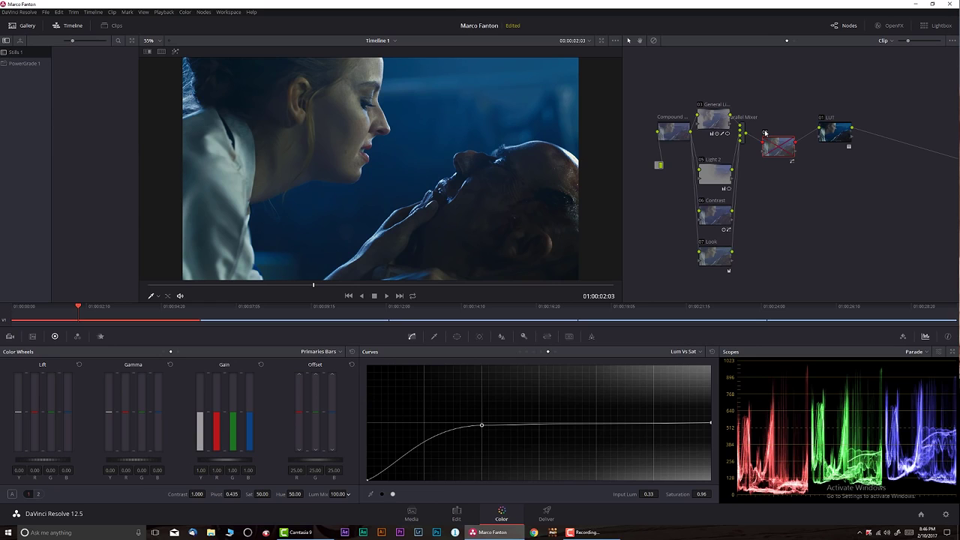
pyautogui.click(765, 133)
pyautogui.click(765, 133)
pyautogui.click(765, 132)
pyautogui.click(765, 132)
pyautogui.click(765, 133)
pyautogui.moveTo(783, 149)
pyautogui.mouseDown()
pyautogui.moveTo(781, 139)
pyautogui.moveTo(828, 146)
pyautogui.mouseUp()
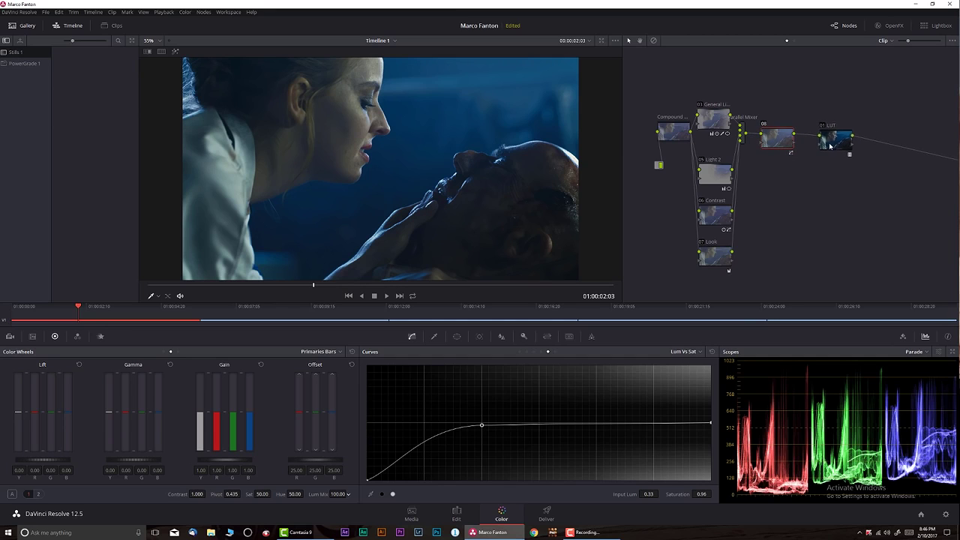
# Step: Try a node after the LUT that pulls red from the shadows, then delete it
pyautogui.hotkey('alt', 's')
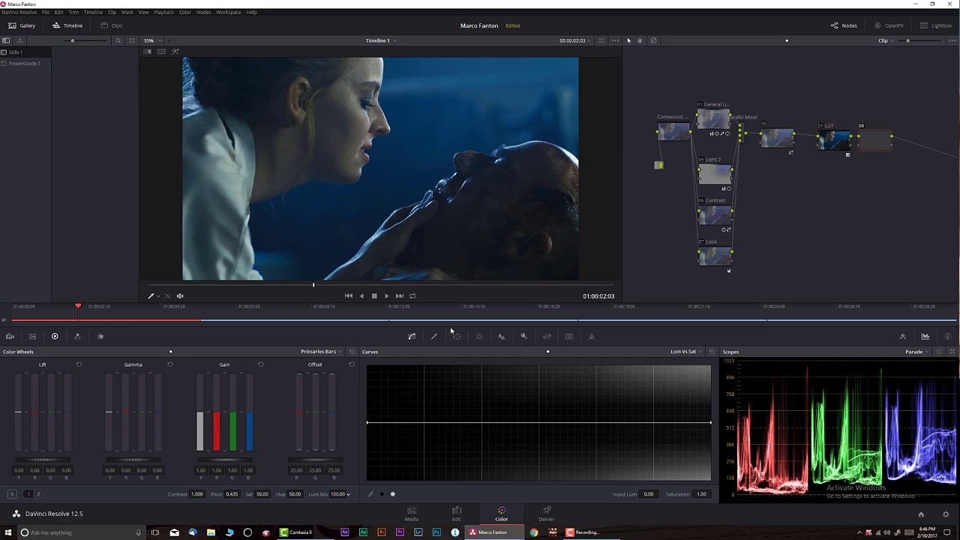
pyautogui.click(686, 351)
pyautogui.click(688, 362)
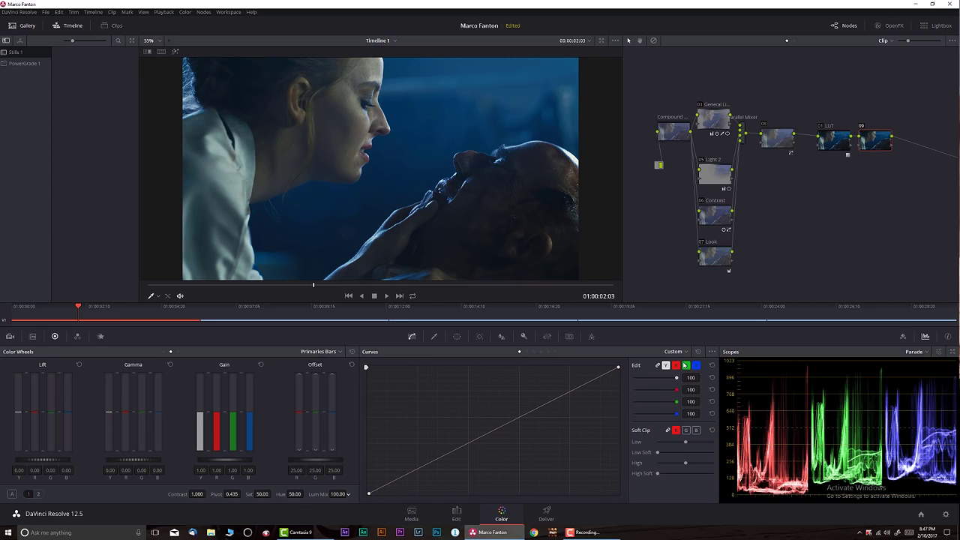
pyautogui.click(674, 366)
pyautogui.moveTo(370, 494); pyautogui.dragTo(398, 495)
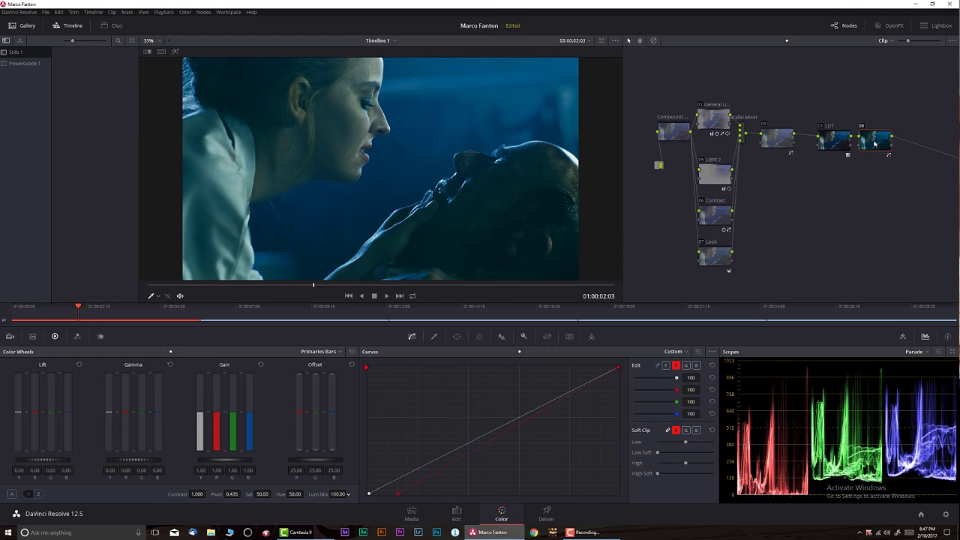
pyautogui.press('Delete')
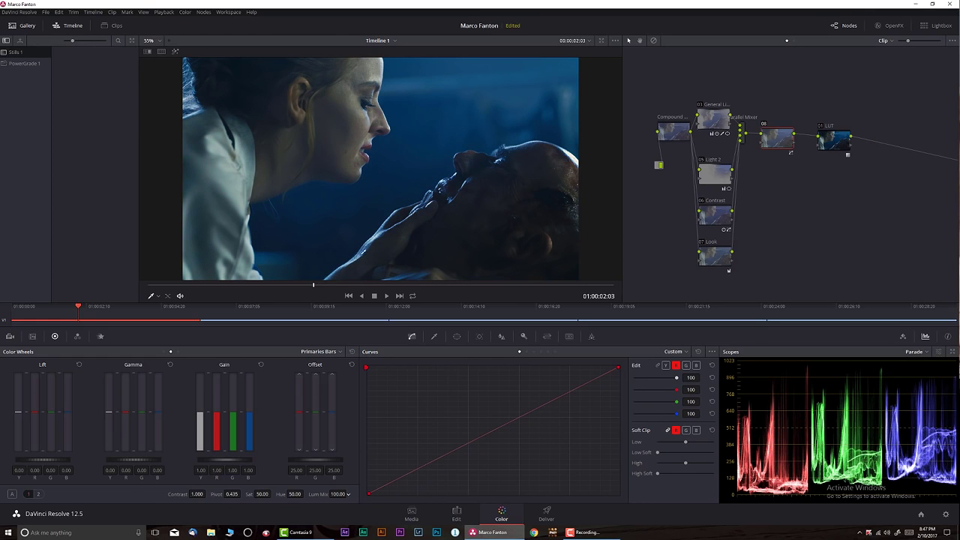
# Step: Add node 09 after the LUT and raise its Midtone Detail to 21.00
pyautogui.moveTo(288, 291)
pyautogui.mouseDown()
pyautogui.moveTo(514, 295)
pyautogui.moveTo(503, 290)
pyautogui.mouseUp()
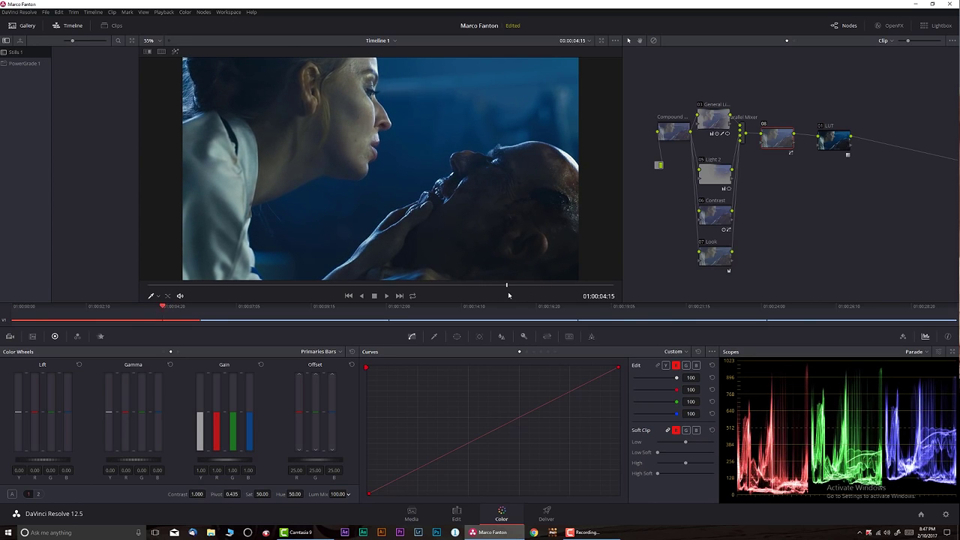
pyautogui.moveTo(837, 140); pyautogui.dragTo(828, 140)
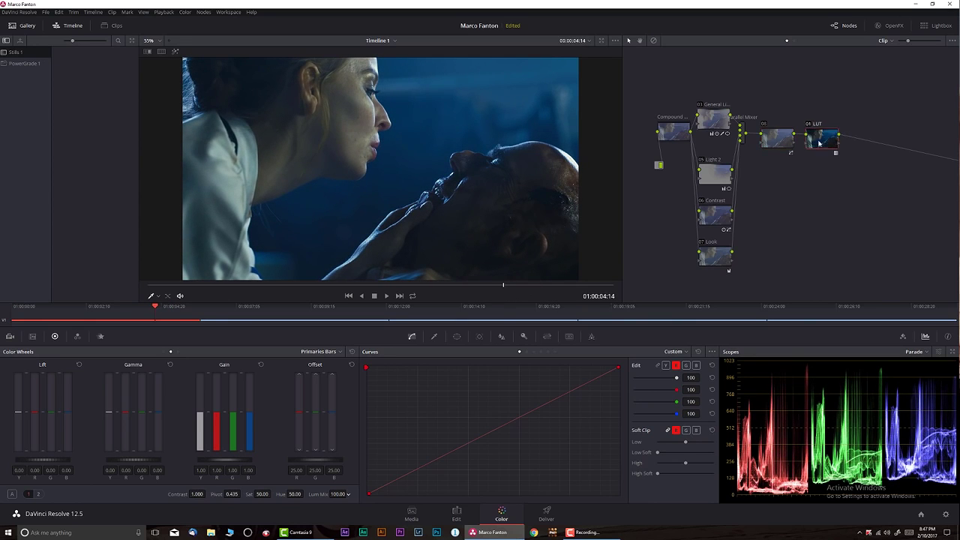
pyautogui.hotkey('alt', 's')
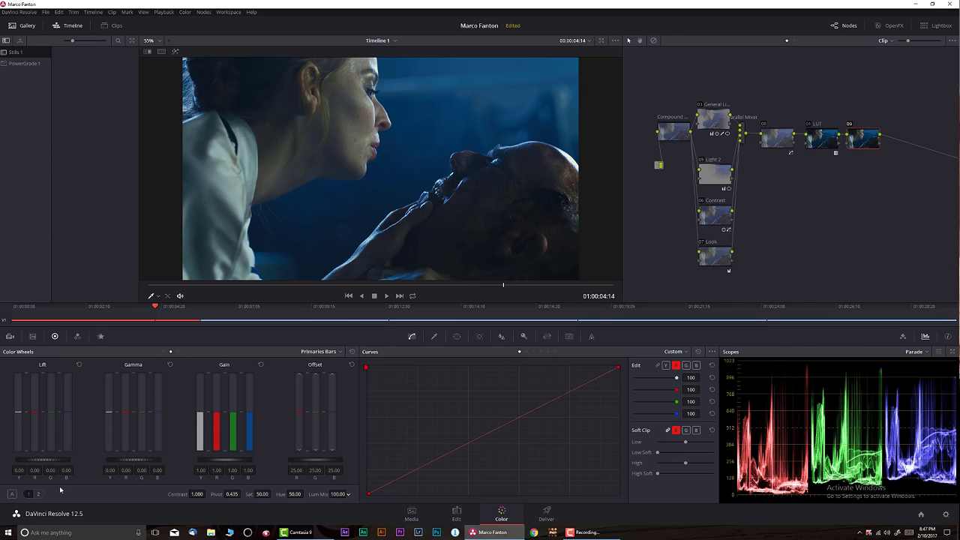
pyautogui.click(38, 493)
pyautogui.moveTo(199, 495); pyautogui.dragTo(210, 493)
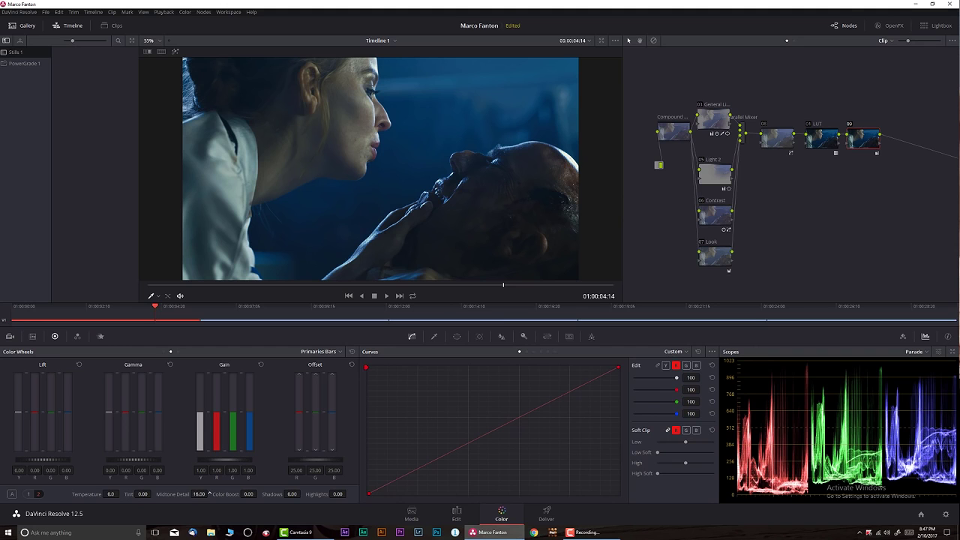
pyautogui.scroll(5, 519, 152)
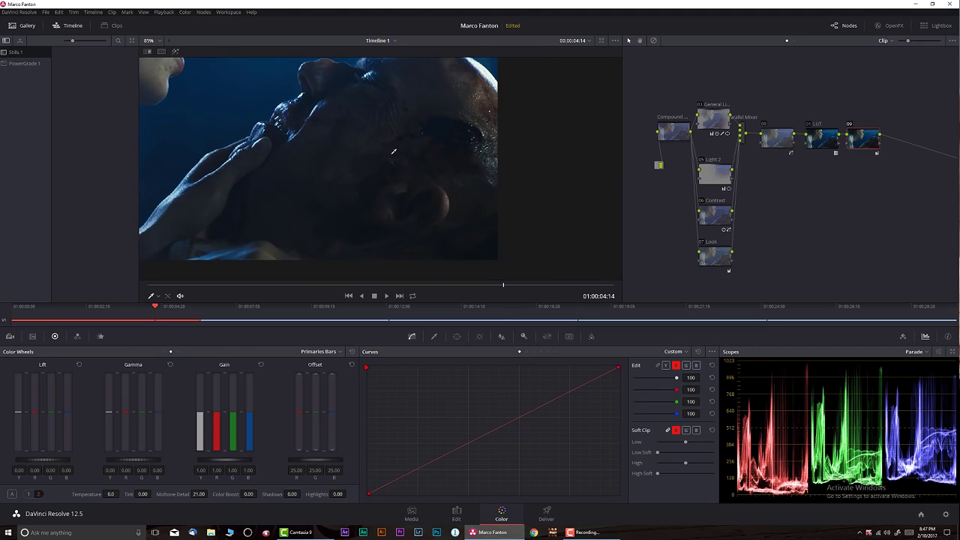
# Step: Compare with node 09 disabled, then shift node 09 and the LUT node further right
pyautogui.scroll(1, 519, 152)
pyautogui.scroll(1, 450, 147)
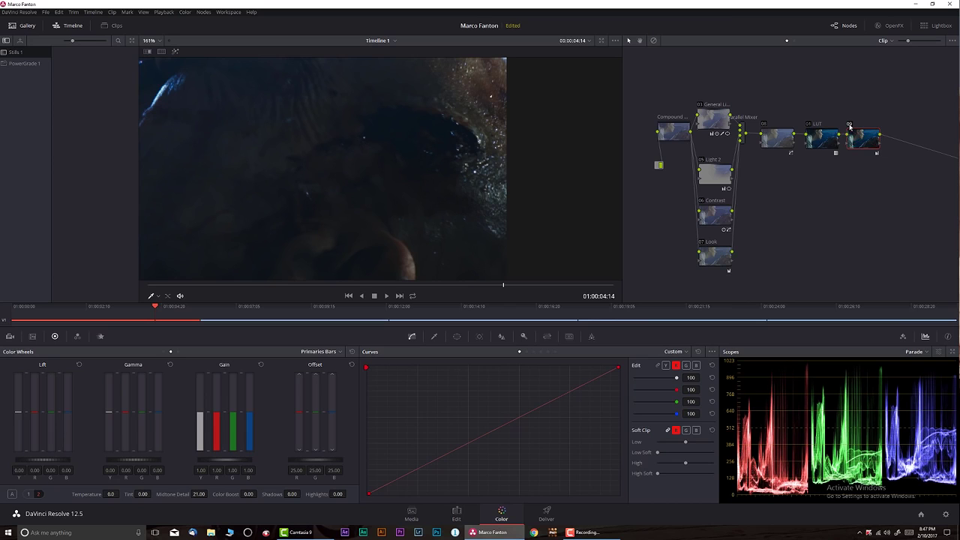
pyautogui.click(850, 126)
pyautogui.scroll(-4, 379, 208)
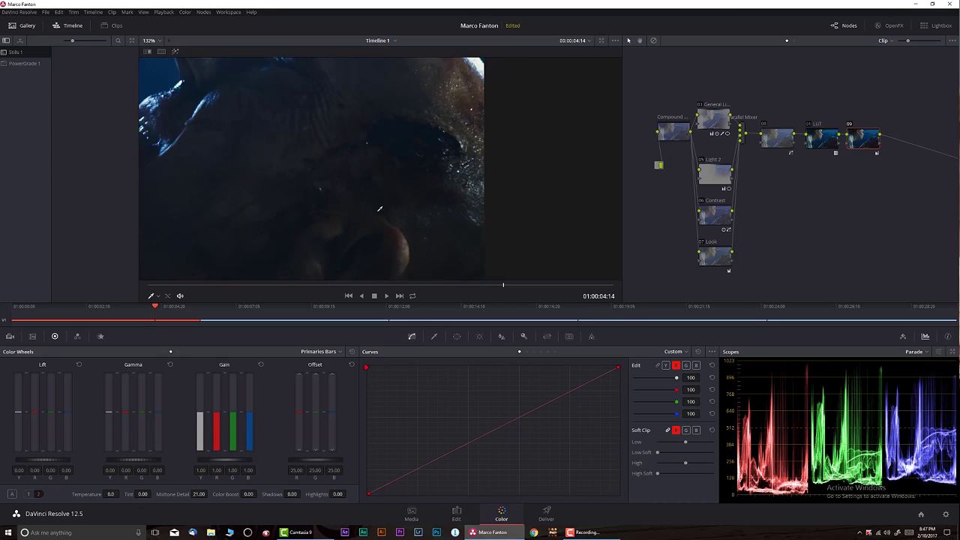
pyautogui.scroll(-3, 520, 197)
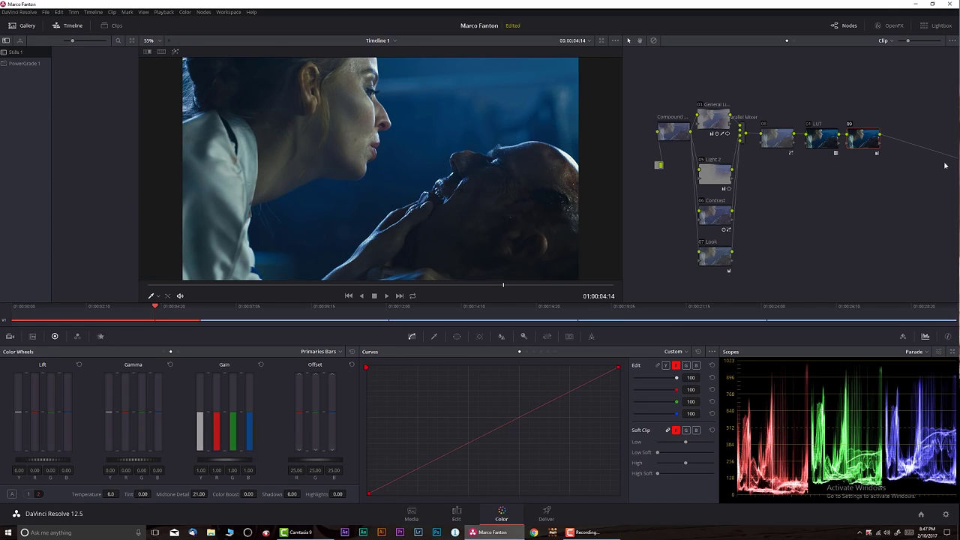
pyautogui.moveTo(864, 140); pyautogui.dragTo(929, 141)
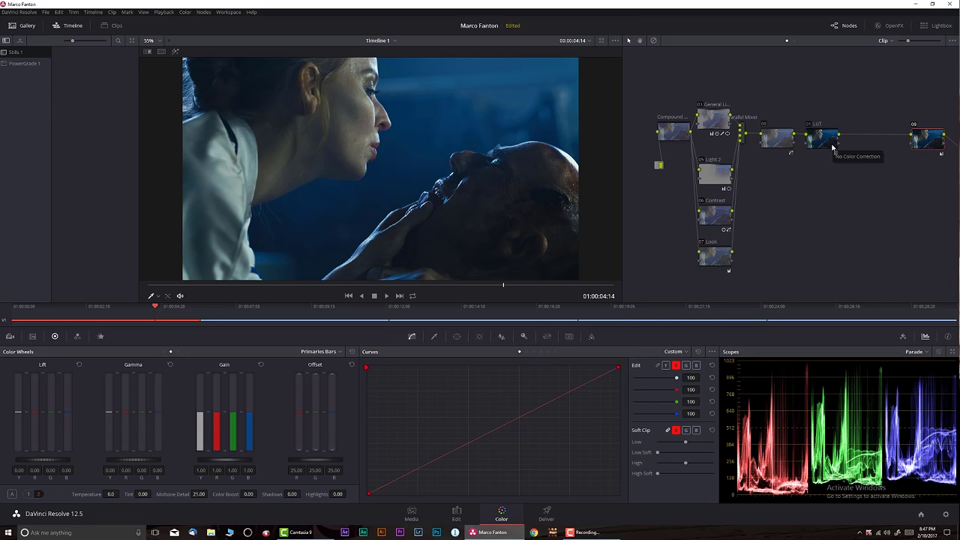
pyautogui.moveTo(832, 148); pyautogui.dragTo(896, 148)
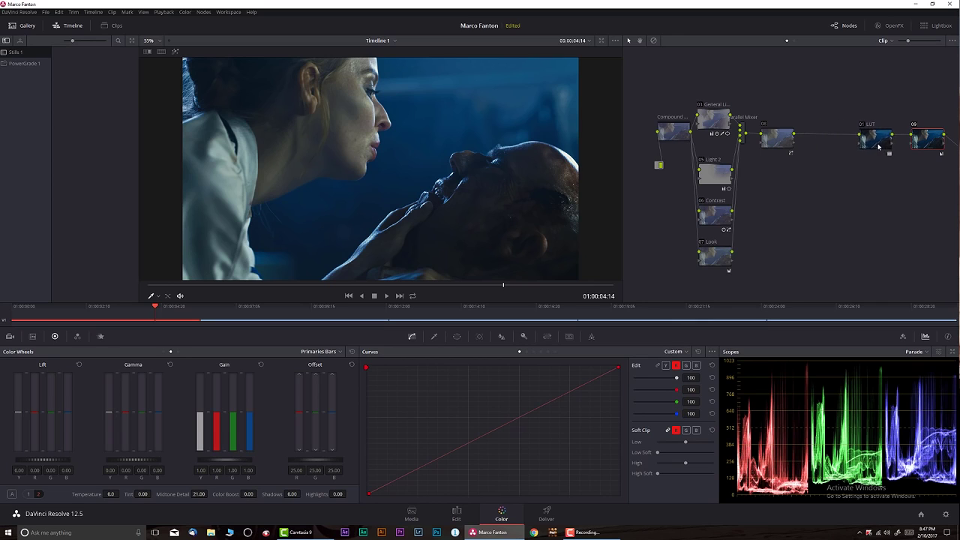
# Step: Add node 10 after node 08 with a circular window tilted about ten degrees over the man's head
pyautogui.click(784, 145)
pyautogui.hotkey('alt', 's')
pyautogui.click(456, 337)
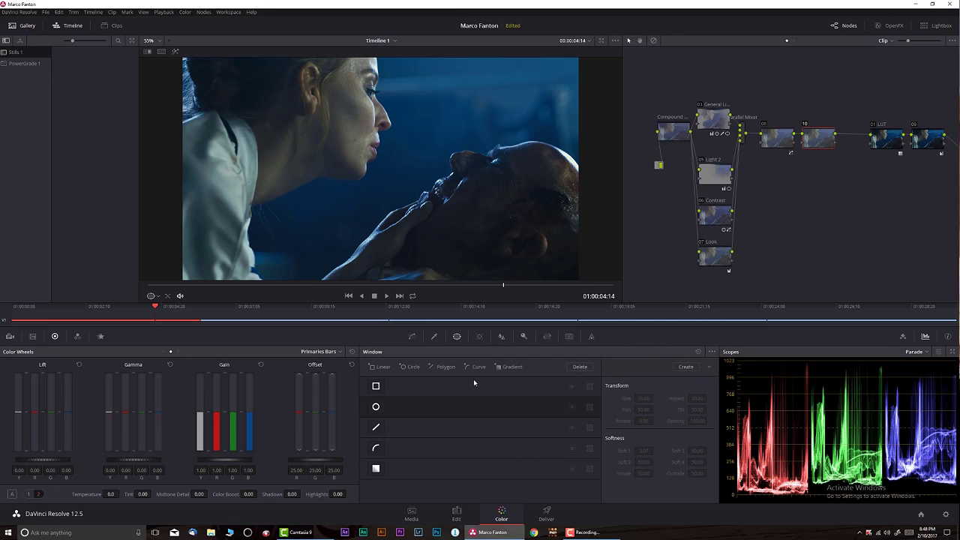
pyautogui.click(376, 407)
pyautogui.moveTo(381, 139); pyautogui.dragTo(400, 147)
pyautogui.moveTo(372, 200); pyautogui.dragTo(507, 259)
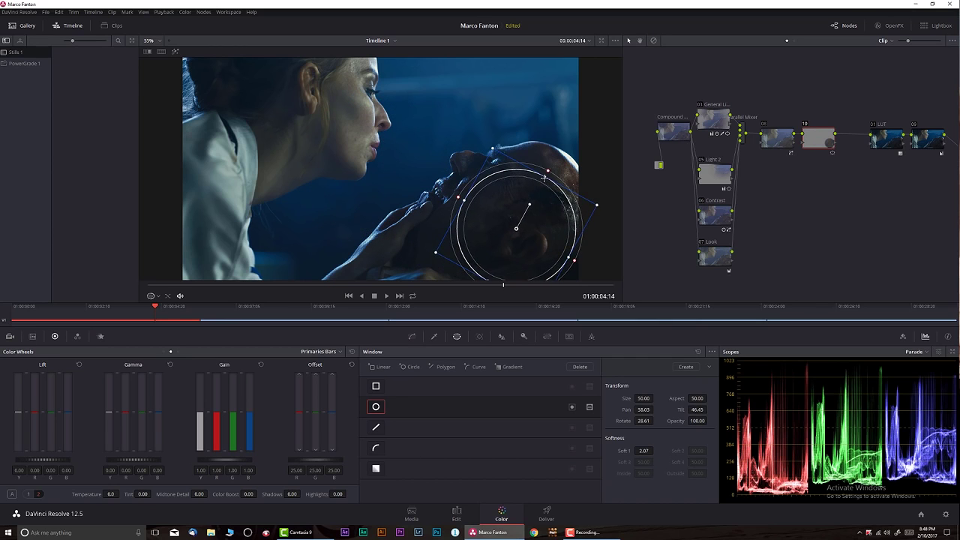
pyautogui.moveTo(535, 195); pyautogui.dragTo(528, 194)
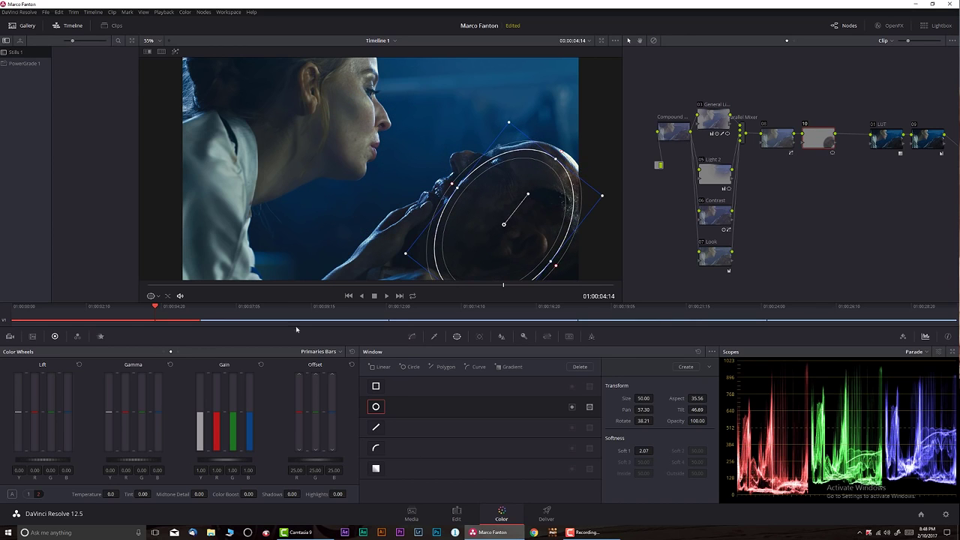
# Step: Brighten and soften the window, raise its contrast to about 1.56, then delete node 10
pyautogui.moveTo(133, 459); pyautogui.dragTo(159, 459)
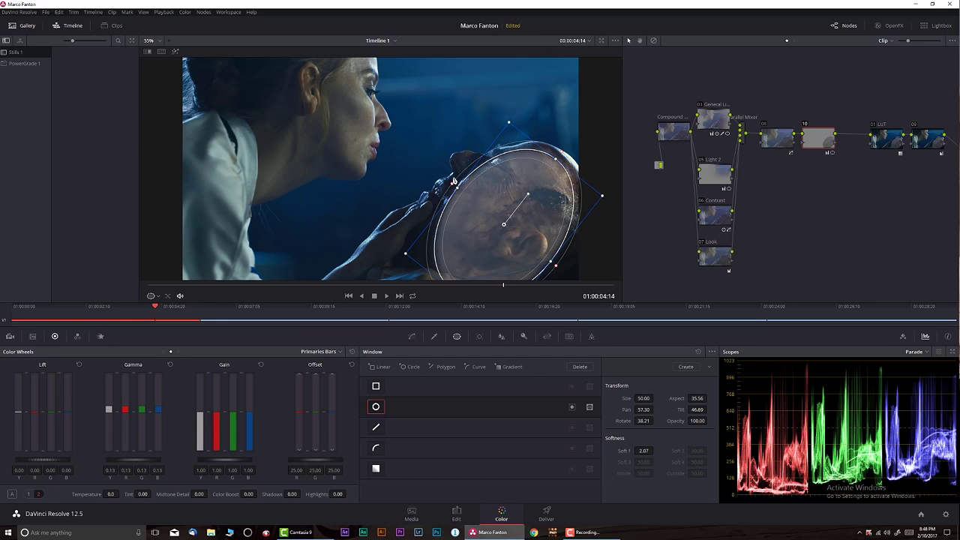
pyautogui.moveTo(455, 183); pyautogui.dragTo(503, 222)
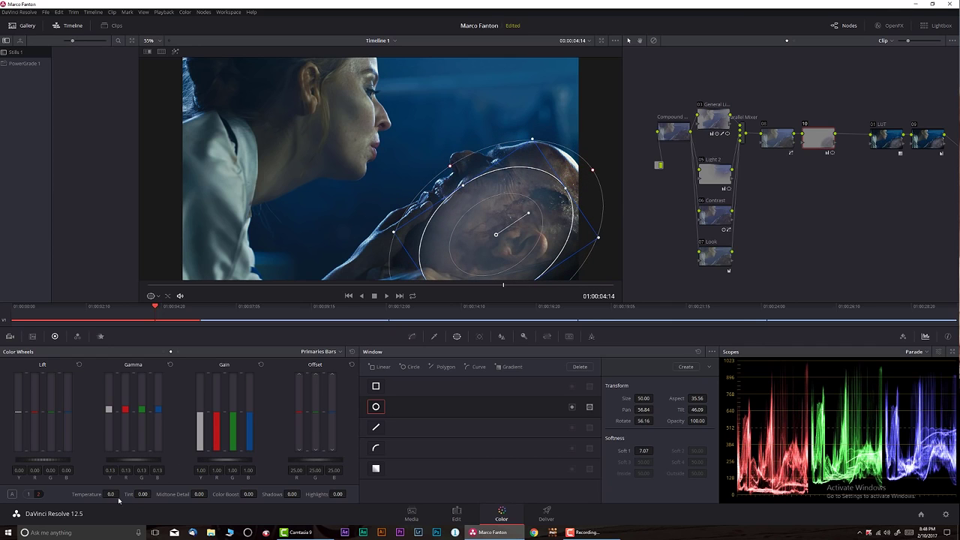
pyautogui.click(38, 494)
pyautogui.moveTo(196, 493); pyautogui.dragTo(207, 494)
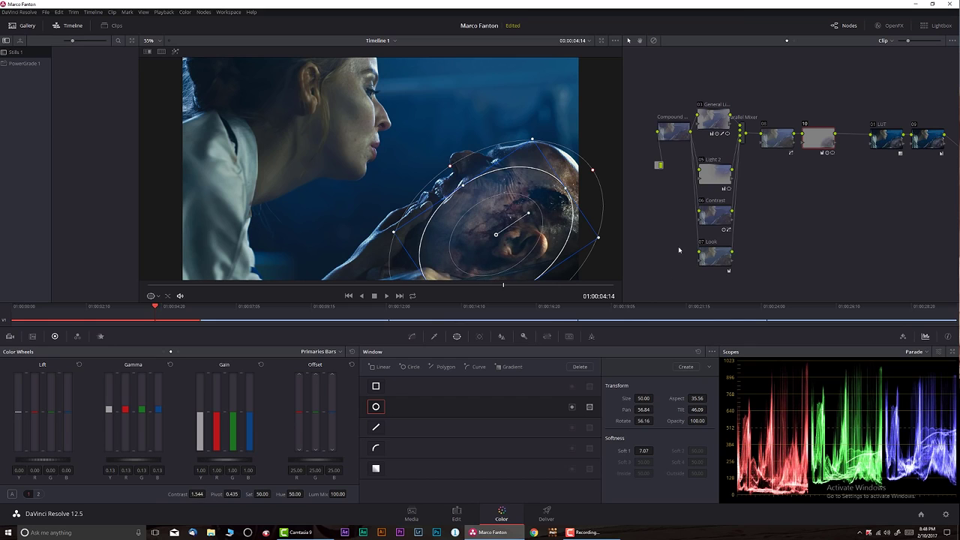
pyautogui.click(875, 134)
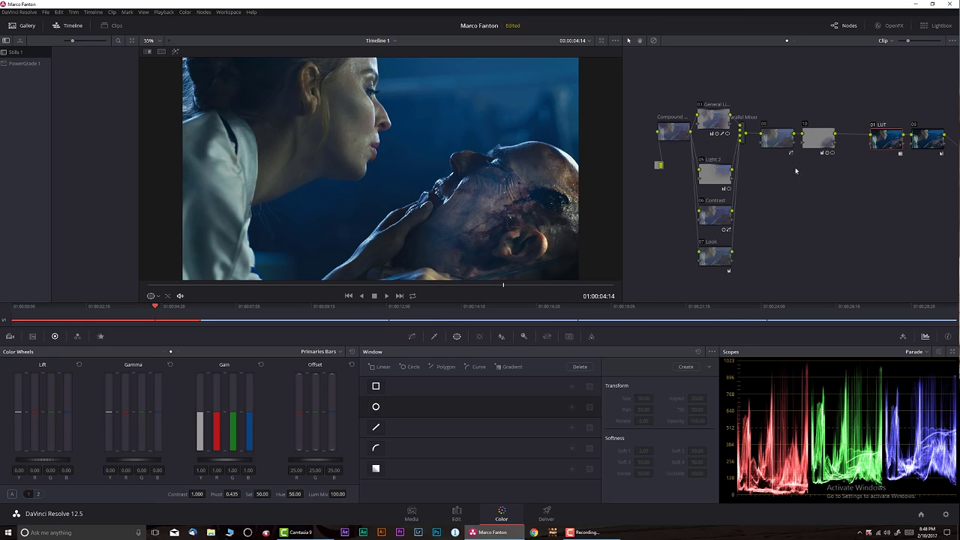
pyautogui.click(817, 140)
pyautogui.press('Delete')
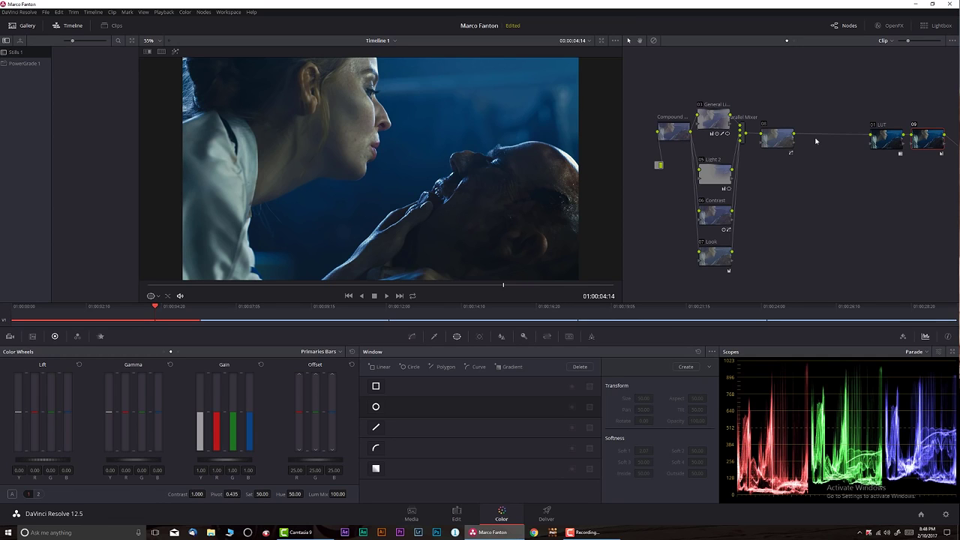
# Step: Move the LUT and node 09 back beside node 08 and bypass all grading with Alt+D
pyautogui.moveTo(777, 140); pyautogui.dragTo(771, 137)
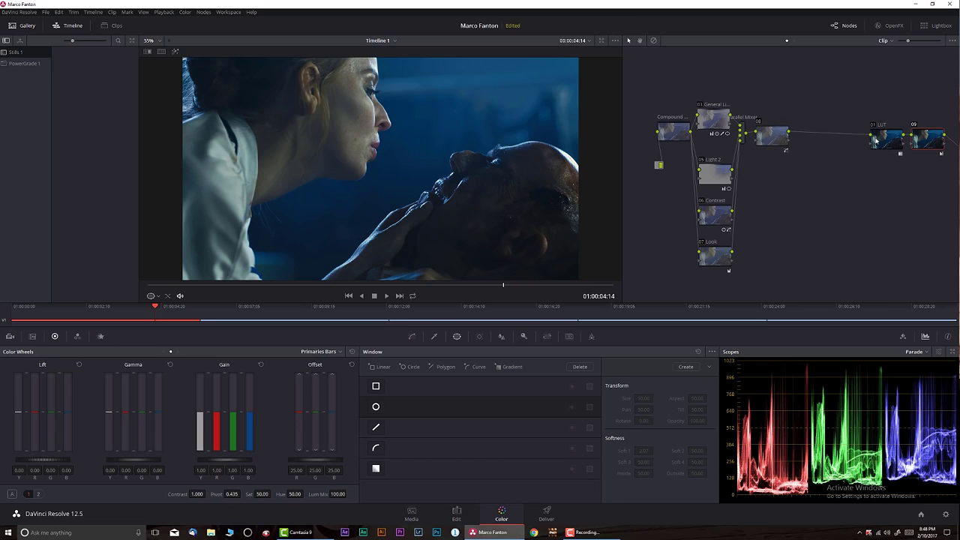
pyautogui.moveTo(885, 140); pyautogui.dragTo(813, 137)
pyautogui.moveTo(930, 143); pyautogui.dragTo(860, 143)
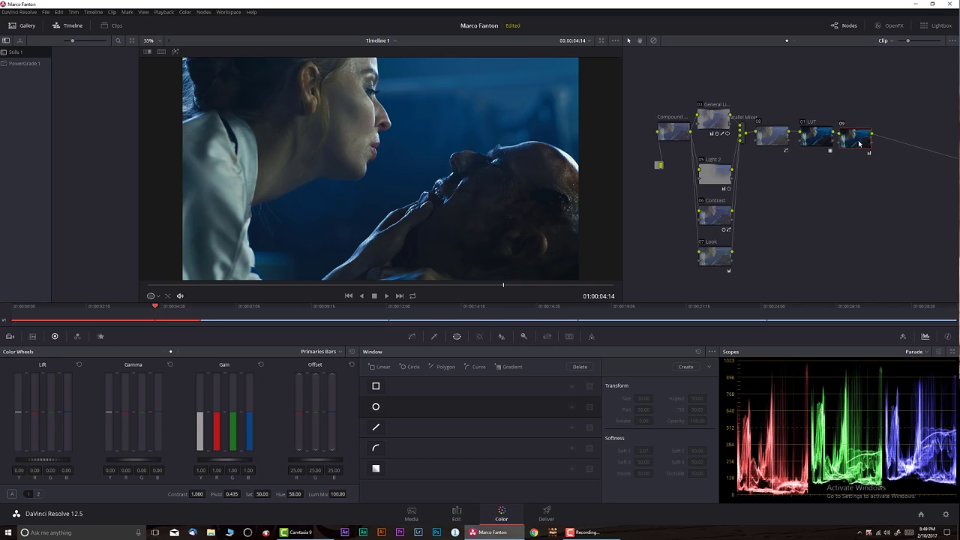
pyautogui.hotkey('alt', 'd')
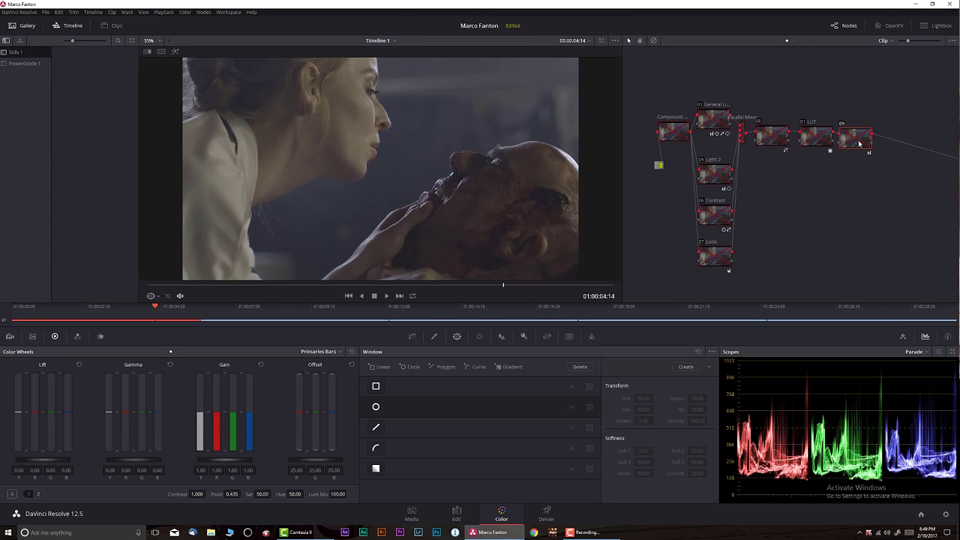
# Step: Restore the full grade in the enlarged viewer, compare it with bypass, then play the clip on loop
pyautogui.hotkey('alt', 'd')
pyautogui.hotkey('alt', 'f')
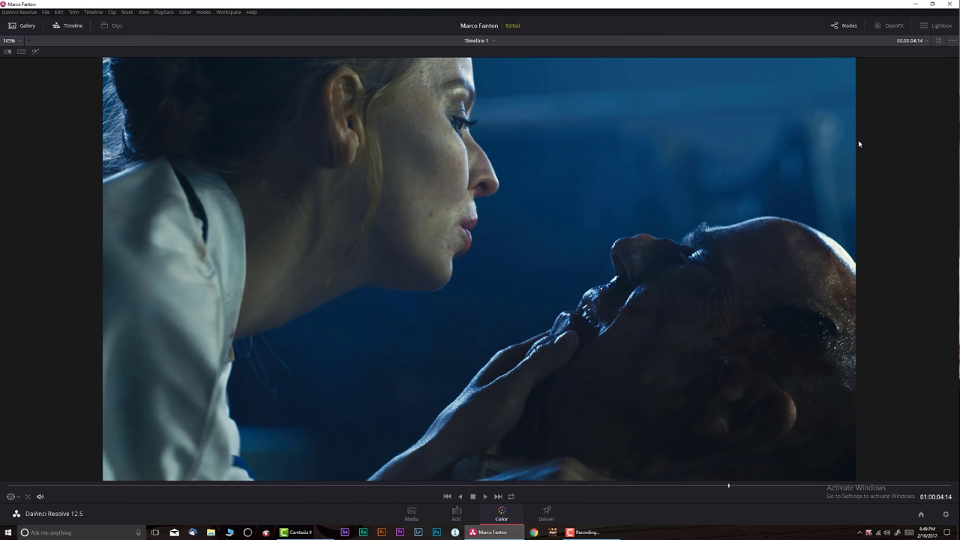
pyautogui.hotkey('alt', 'd')
pyautogui.hotkey('alt', 'd')
pyautogui.press('Right')
pyautogui.press('Right')
pyautogui.press('Right')
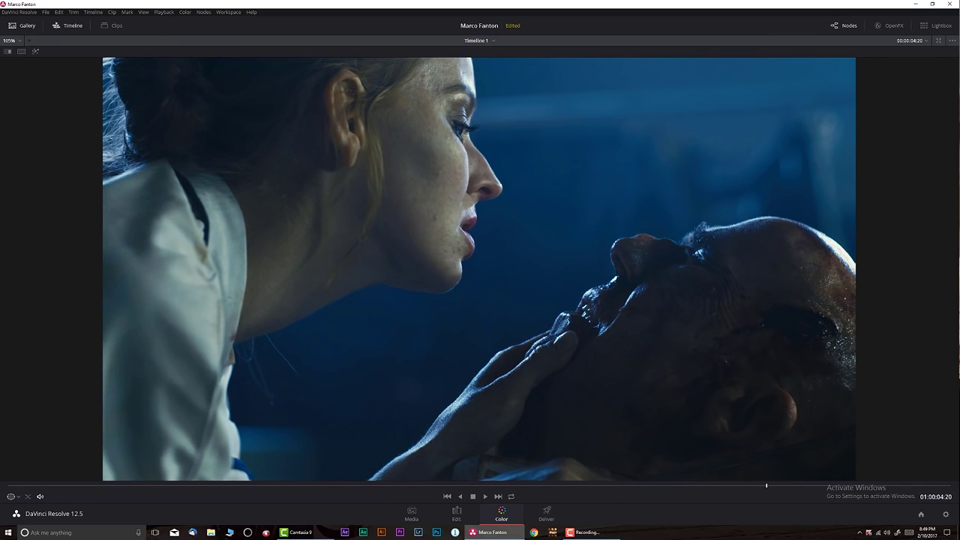
pyautogui.click(511, 497)
pyautogui.click(486, 497)
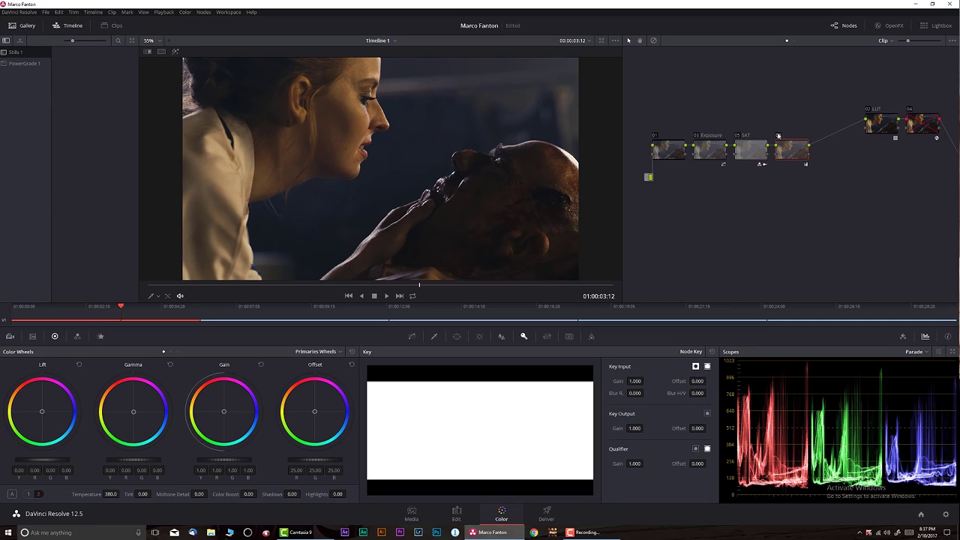
# Step: Label node 06 'Balance'
pyautogui.click(778, 135)
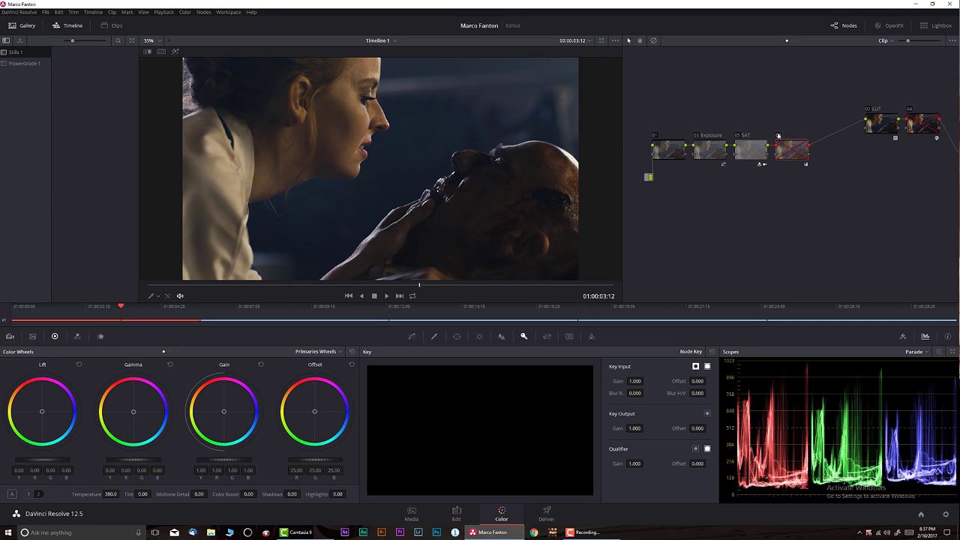
pyautogui.click(778, 136)
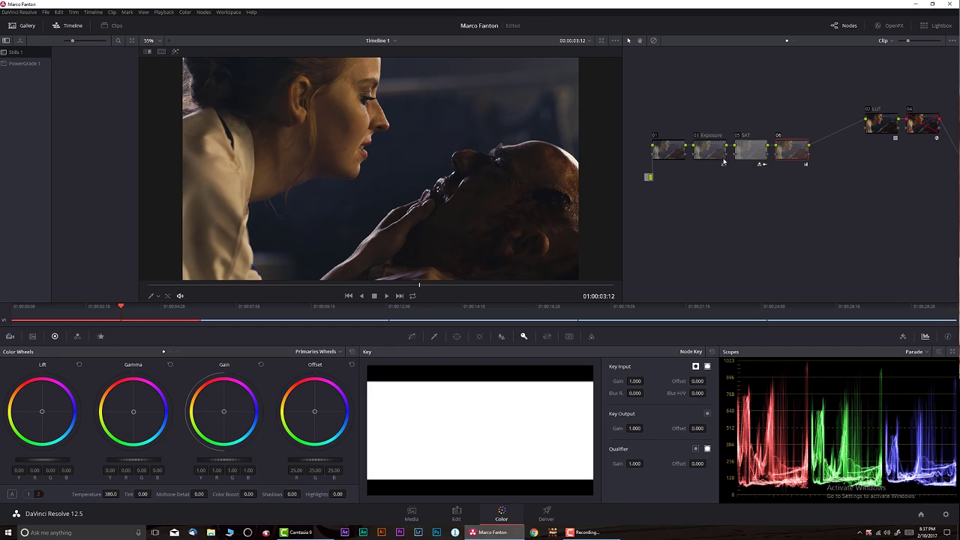
pyautogui.rightClick(792, 167)
pyautogui.click(813, 170)
pyautogui.write('lance')
# Step: Shift the chain from node 01 to Balance slightly left and leave only Balance selected
pyautogui.moveTo(805, 185); pyautogui.dragTo(664, 144)
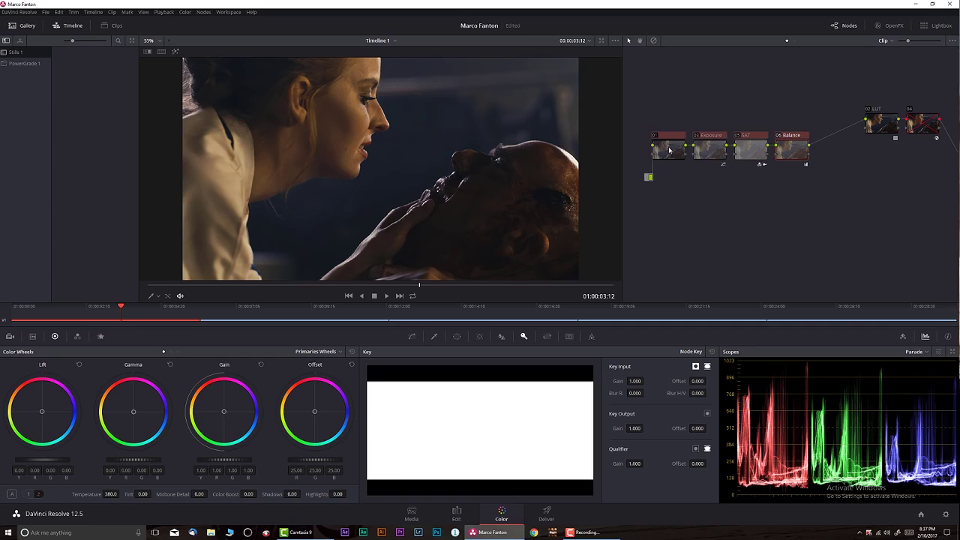
pyautogui.moveTo(792, 150); pyautogui.dragTo(774, 150)
pyautogui.click(771, 149)
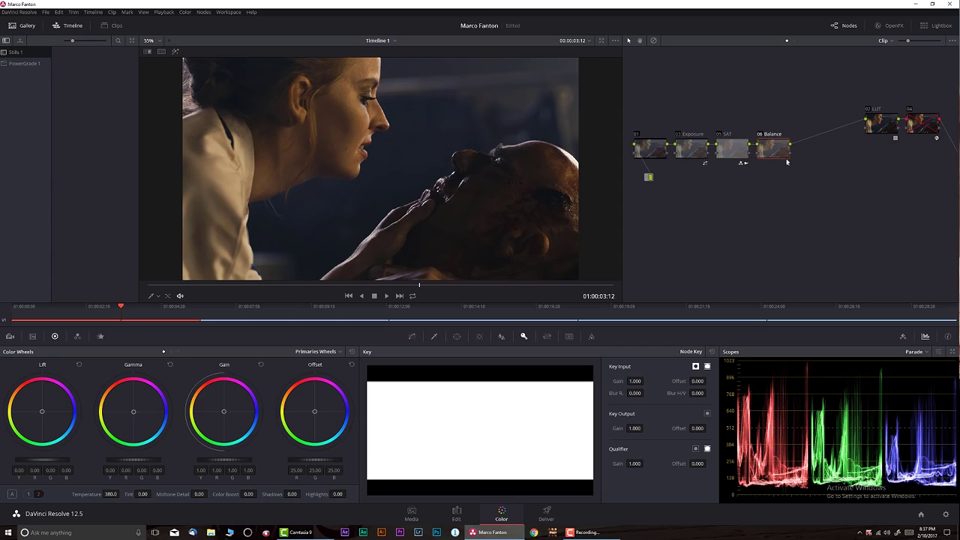
# Step: Add serial node 07 after Balance, labelled 'Temp'
pyautogui.hotkey('alt', 's')
pyautogui.rightClick(815, 149)
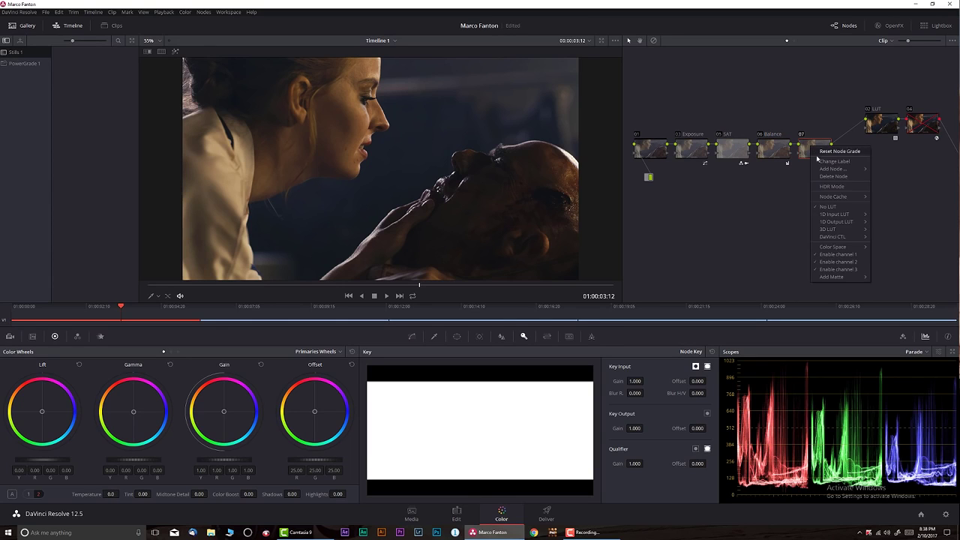
pyautogui.click(823, 163)
pyautogui.write('emp')
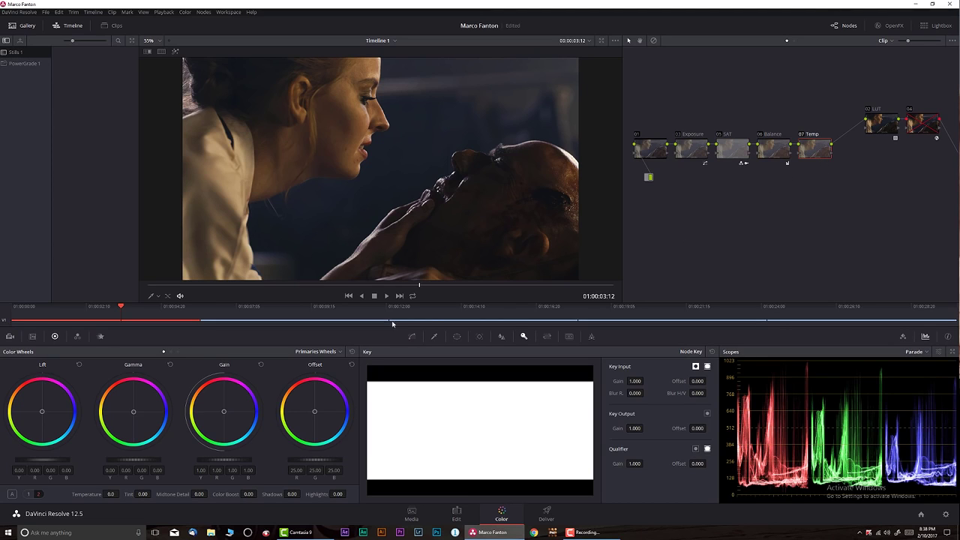
# Step: Cool the Temp node to temperature -2460, compare it off and on, and select nodes 01–07
pyautogui.moveTo(114, 494); pyautogui.dragTo(68, 494)
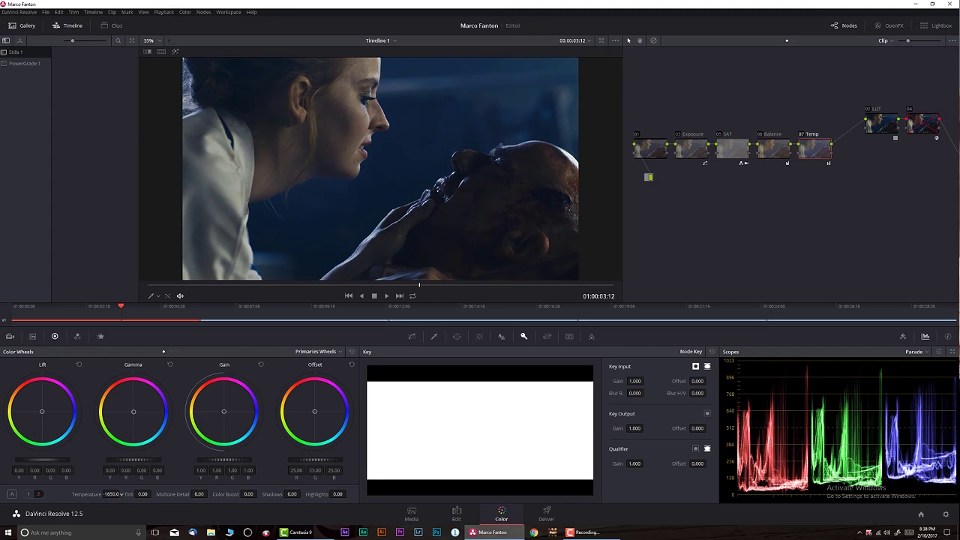
pyautogui.moveTo(67, 494); pyautogui.dragTo(122, 494)
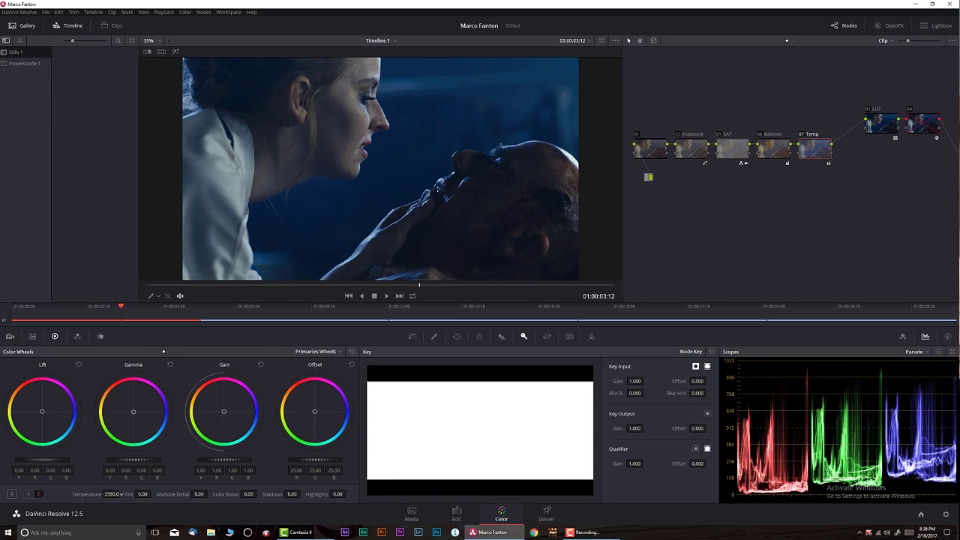
pyautogui.click(801, 135)
pyautogui.click(801, 136)
pyautogui.moveTo(829, 182); pyautogui.dragTo(634, 131)
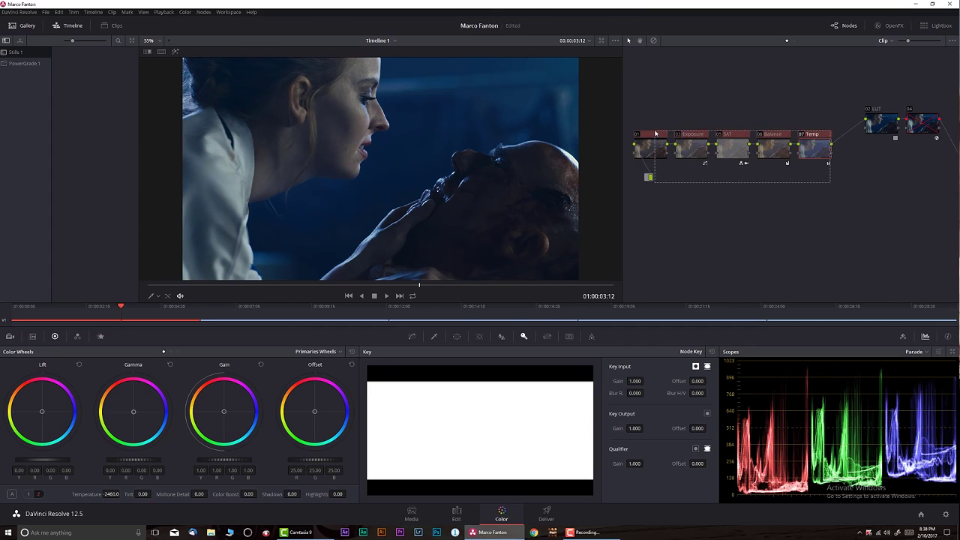
pyautogui.rightClick(812, 151)
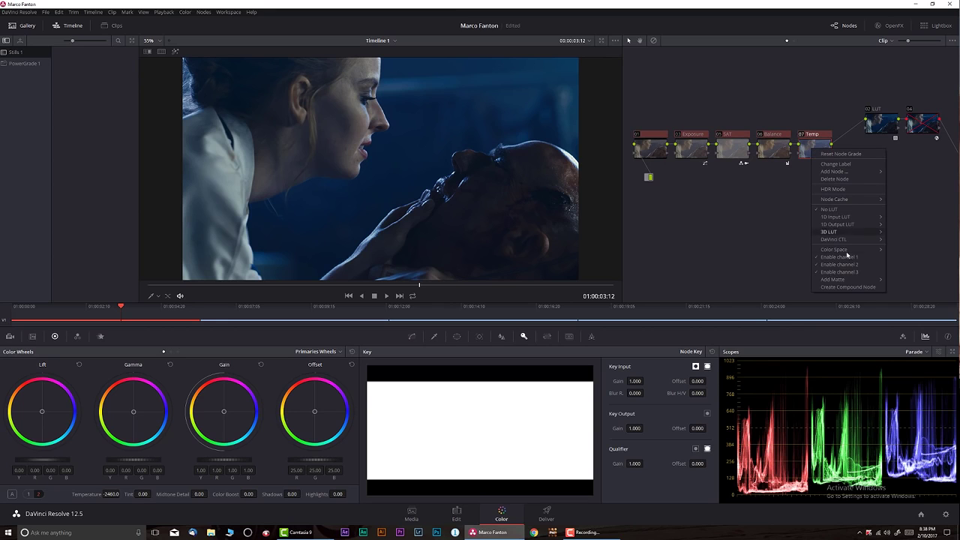
# Step: Compound nodes 01–07 Temp, then follow it with node 04 and parallel node 06 via a Parallel Mixer
pyautogui.click(872, 288)
pyautogui.moveTo(811, 156); pyautogui.dragTo(667, 143)
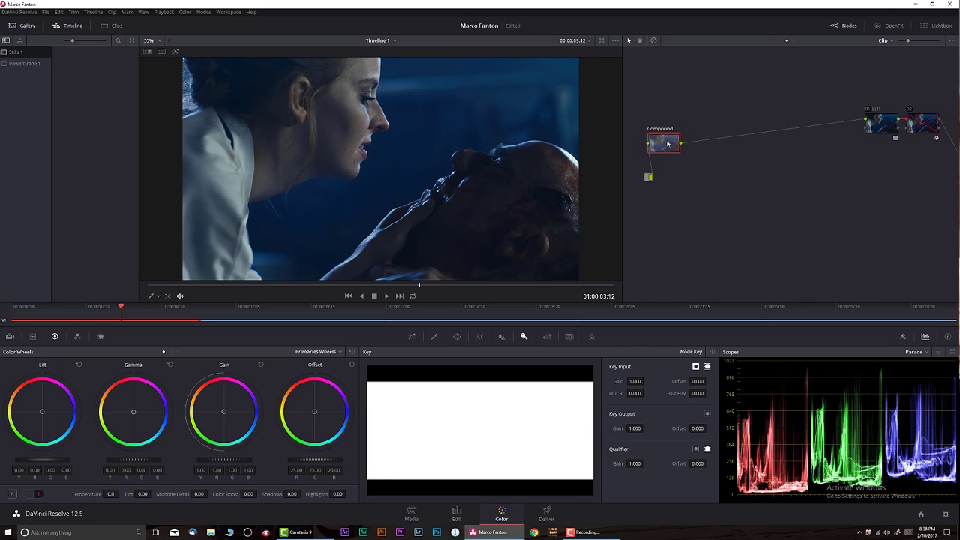
pyautogui.hotkey('alt', 's')
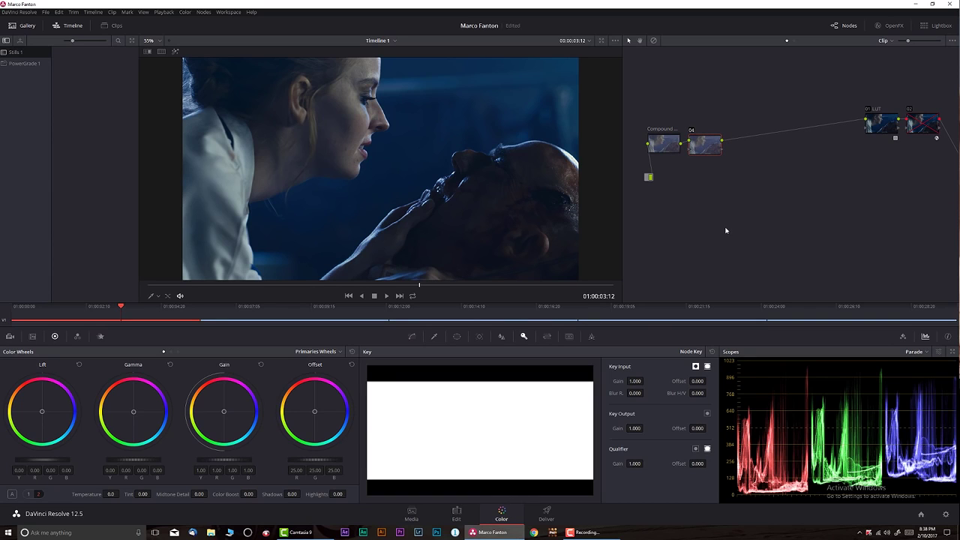
pyautogui.hotkey('alt', 'p')
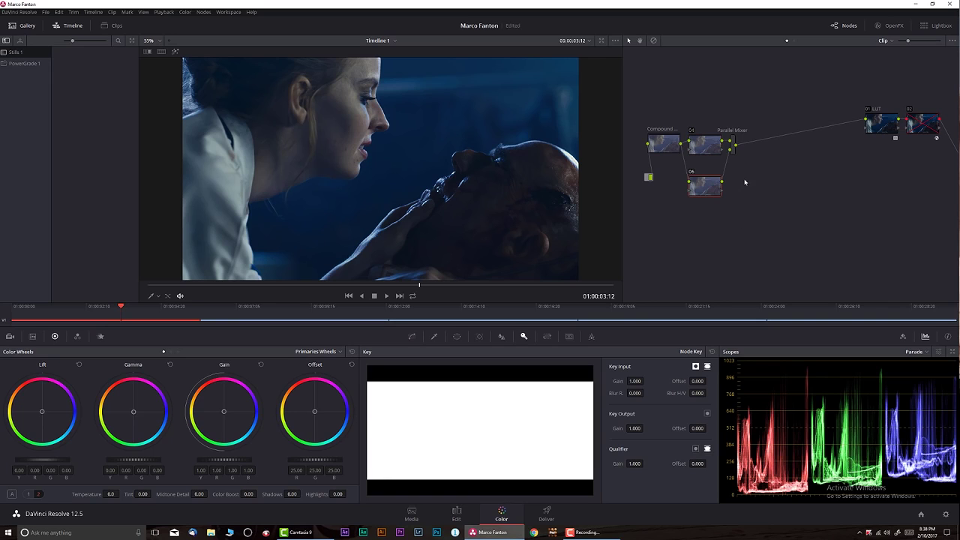
pyautogui.moveTo(705, 138); pyautogui.dragTo(705, 132)
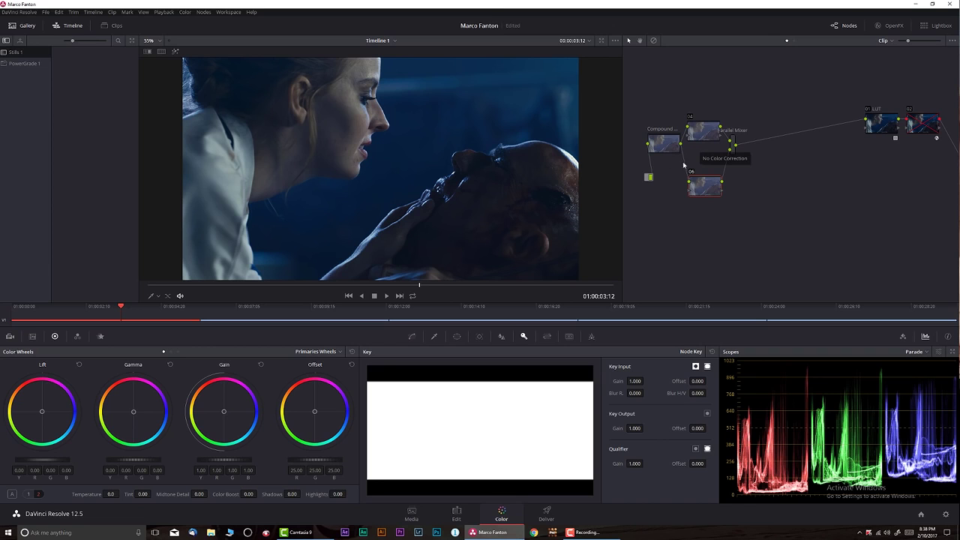
pyautogui.moveTo(202, 286); pyautogui.dragTo(160, 286)
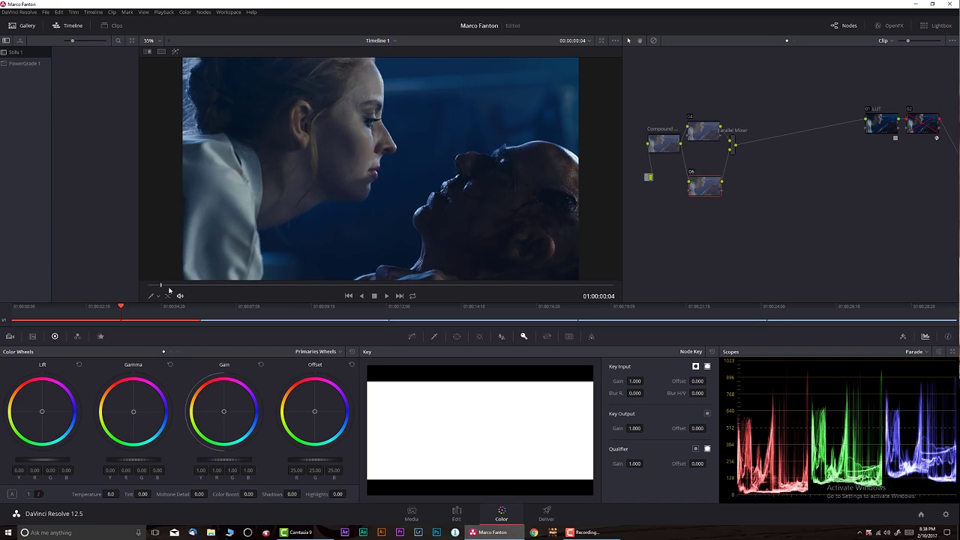
# Step: Preview the clip, check exposure with the False Color node on then off, and select 03 Exposure
pyautogui.press('space')
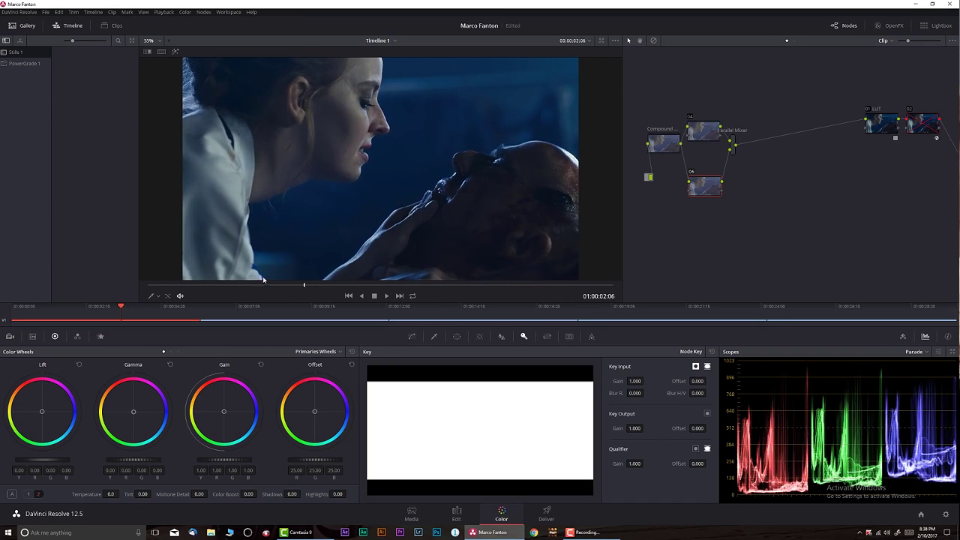
pyautogui.moveTo(268, 285); pyautogui.dragTo(208, 285)
pyautogui.click(909, 111)
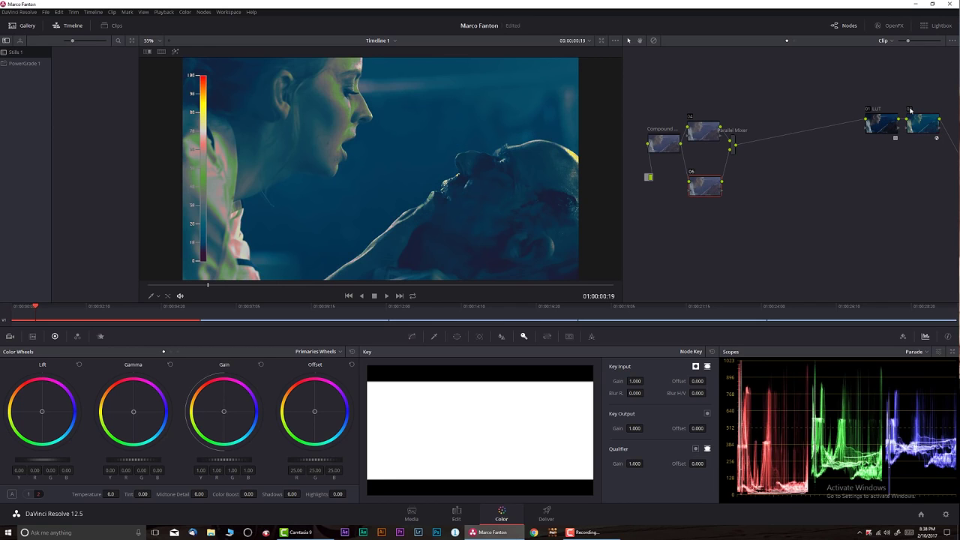
pyautogui.click(910, 110)
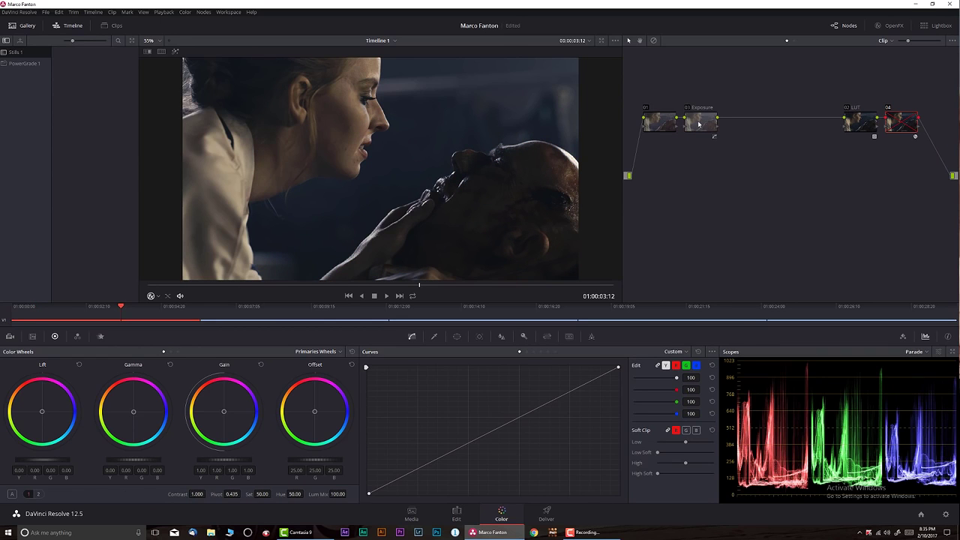
pyautogui.click(699, 125)
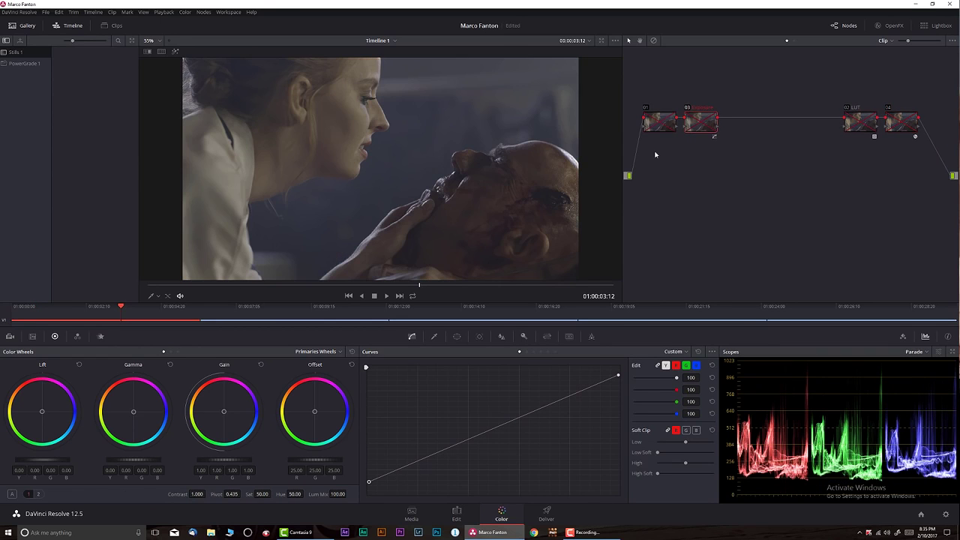
# Step: Toggle the false-colour check, then add node 05 after 03 Exposure labelled 'SAT'
pyautogui.click(888, 107)
pyautogui.click(888, 107)
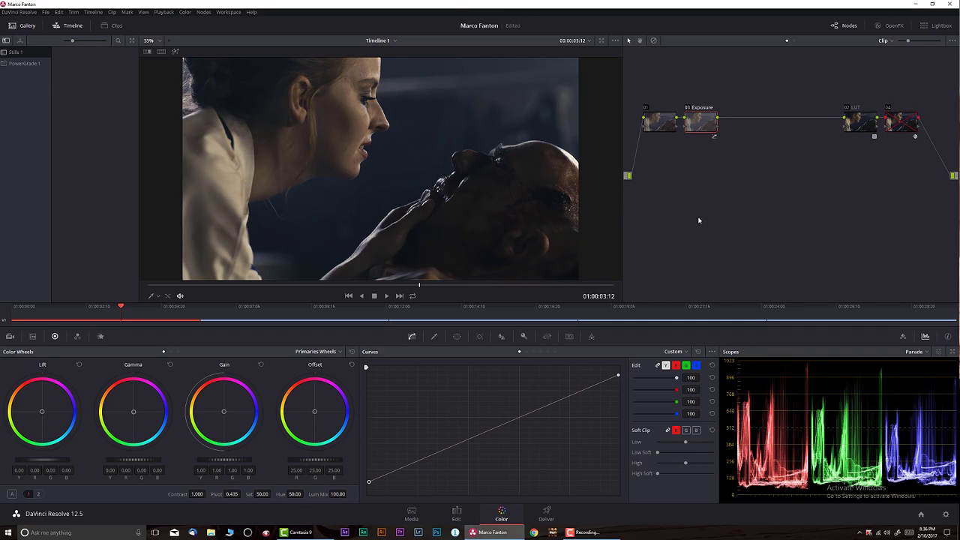
pyautogui.hotkey('alt', 's')
pyautogui.rightClick(756, 124)
pyautogui.click(757, 139)
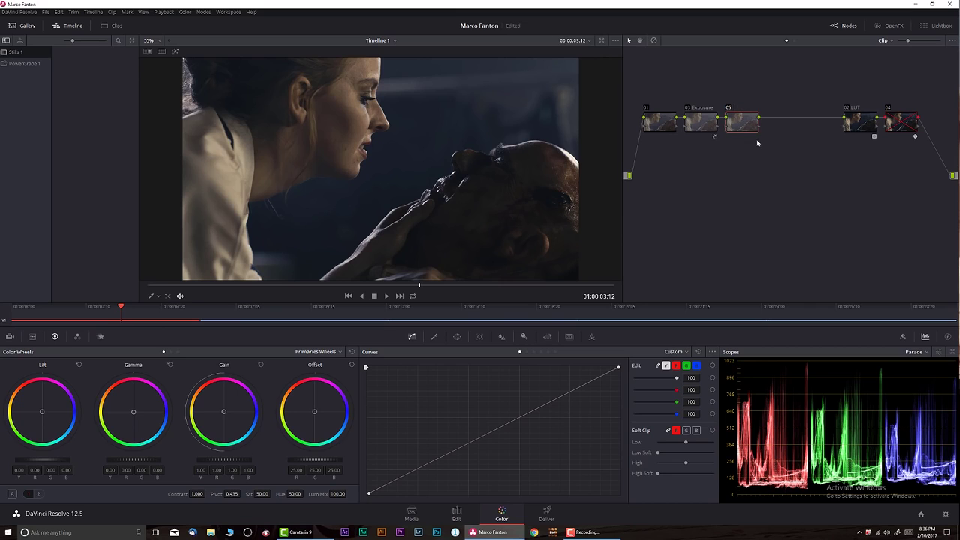
pyautogui.write('SAT')
# Step: Raise the RGB Mixer red, green and blue outputs to 2.00 on the SAT node
pyautogui.click(76, 336)
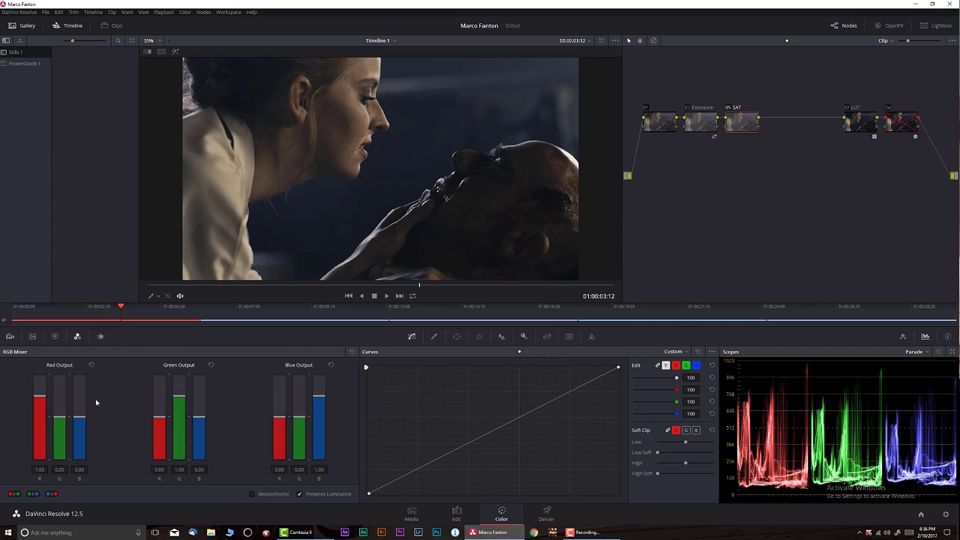
pyautogui.moveTo(39, 400); pyautogui.dragTo(39, 375)
pyautogui.moveTo(179, 397); pyautogui.dragTo(179, 375)
pyautogui.moveTo(319, 395); pyautogui.dragTo(312, 361)
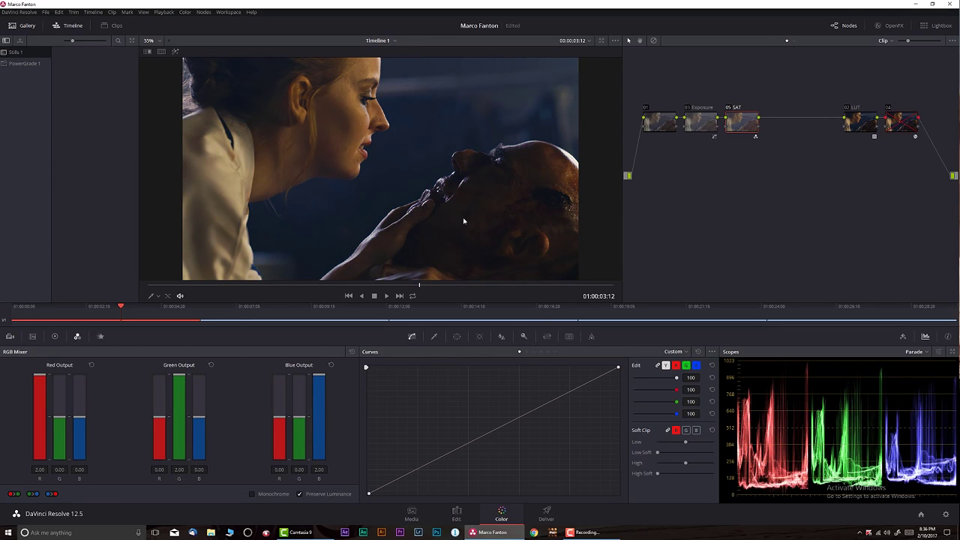
pyautogui.click(928, 351)
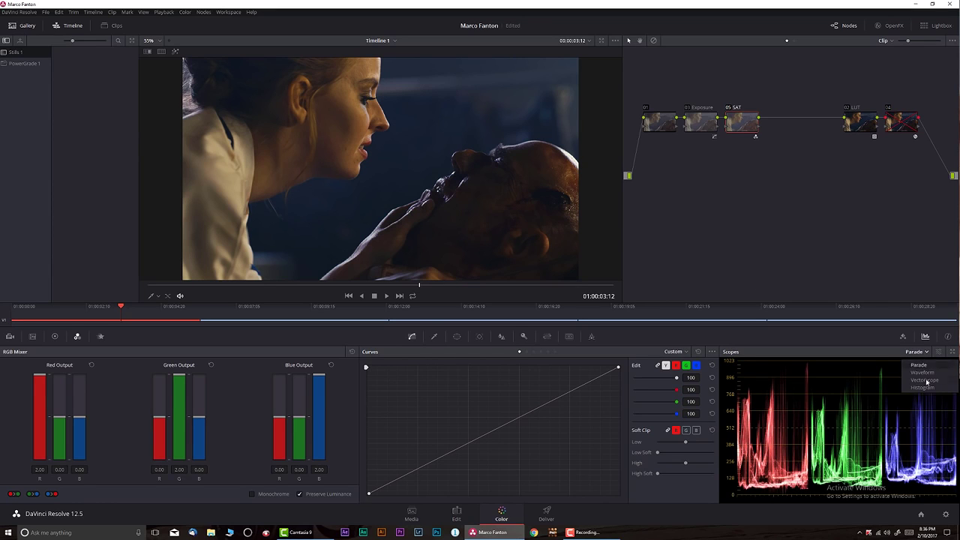
# Step: Show the vectorscope with a brighter trace and the skin tone indicator line
pyautogui.click(926, 384)
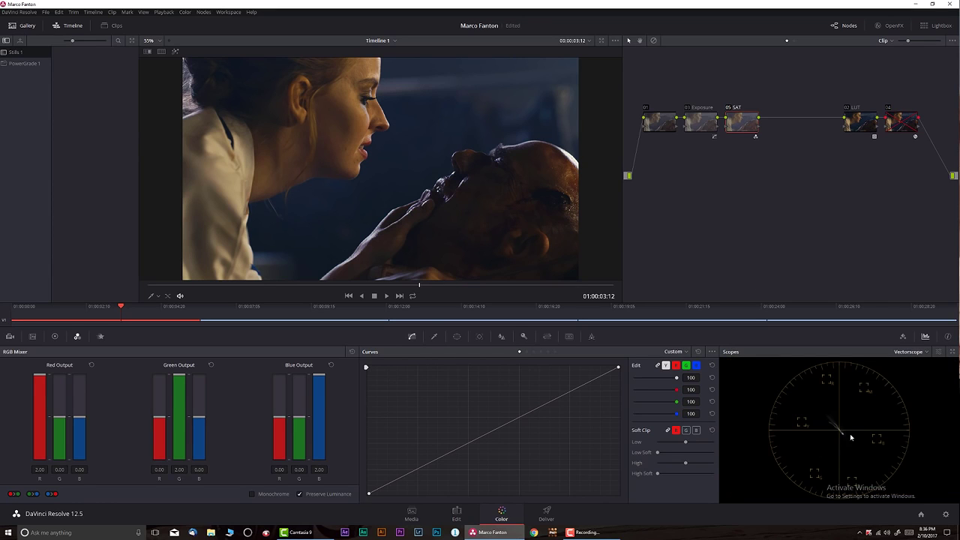
pyautogui.click(938, 352)
pyautogui.moveTo(908, 423); pyautogui.dragTo(920, 423)
pyautogui.click(882, 460)
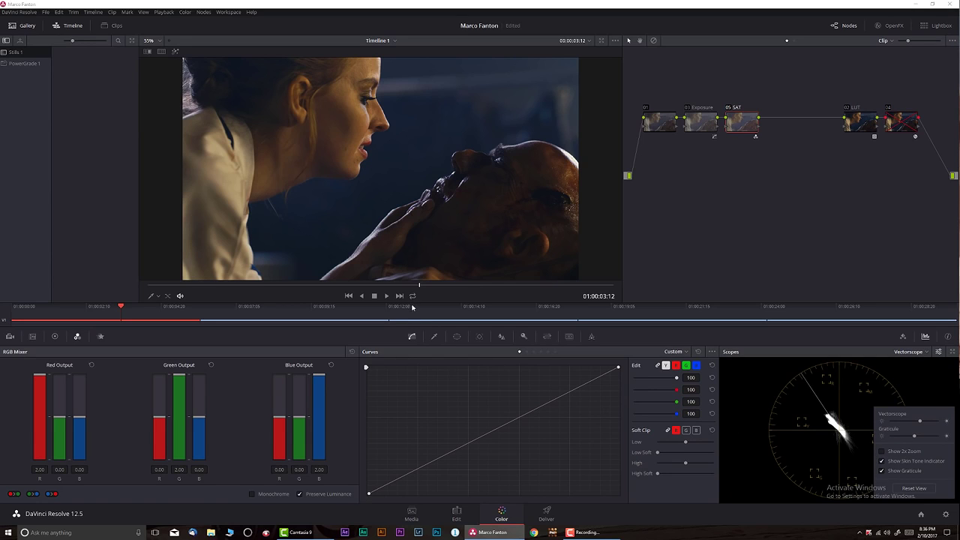
# Step: Set the SAT node's Key Output Gain to 0.500
pyautogui.click(524, 336)
pyautogui.doubleClick(635, 428)
pyautogui.write('0.5')
pyautogui.press('Return')
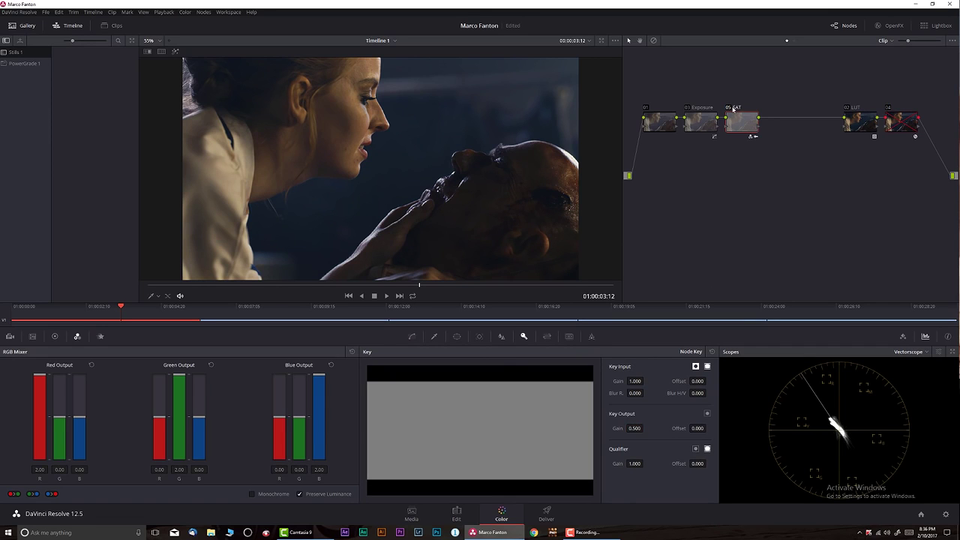
# Step: Toggle the SAT node off and on twice to compare its effect
pyautogui.click(728, 108)
pyautogui.click(728, 108)
pyautogui.click(728, 108)
pyautogui.click(728, 108)
# Step: Switch the scopes back to Parade and move nodes 01–05 SAT down-left
pyautogui.click(909, 352)
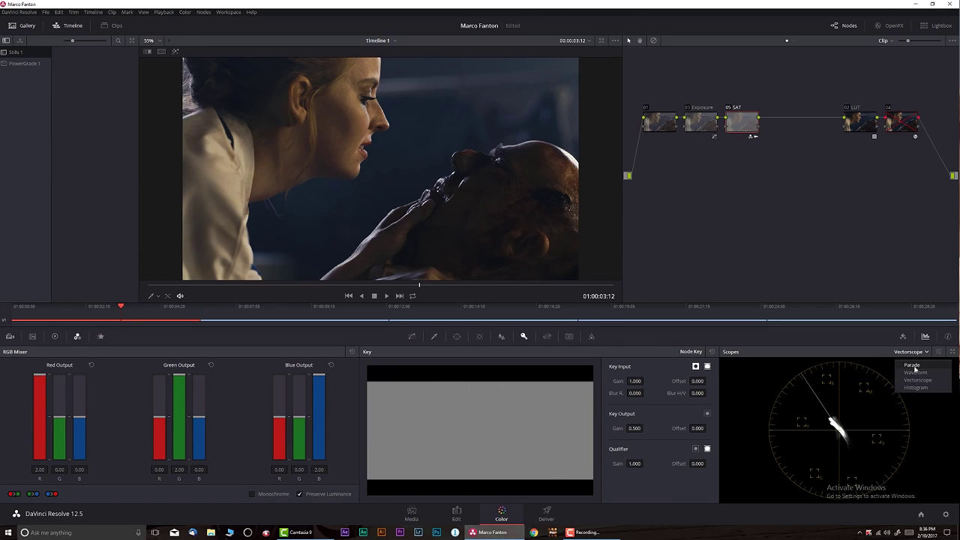
pyautogui.click(914, 369)
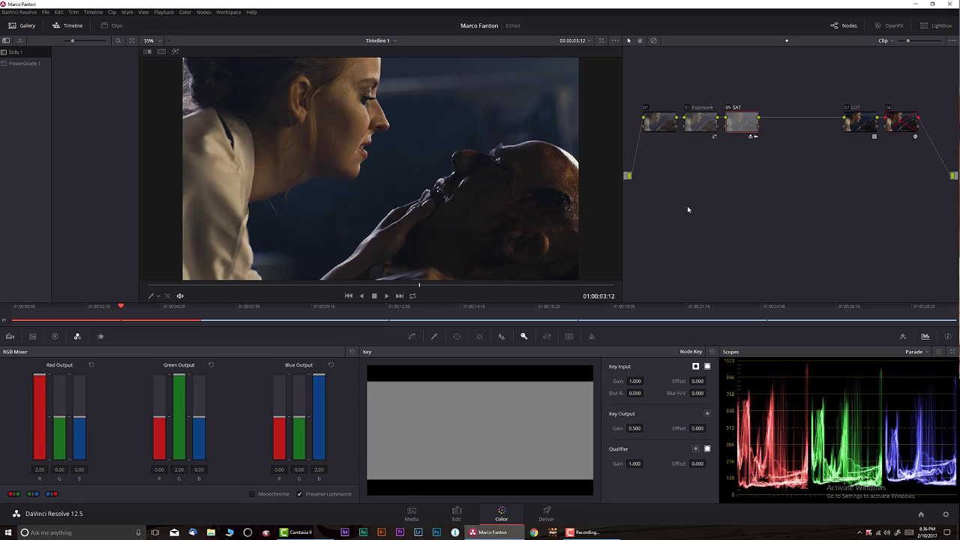
pyautogui.moveTo(697, 209); pyautogui.dragTo(713, 216)
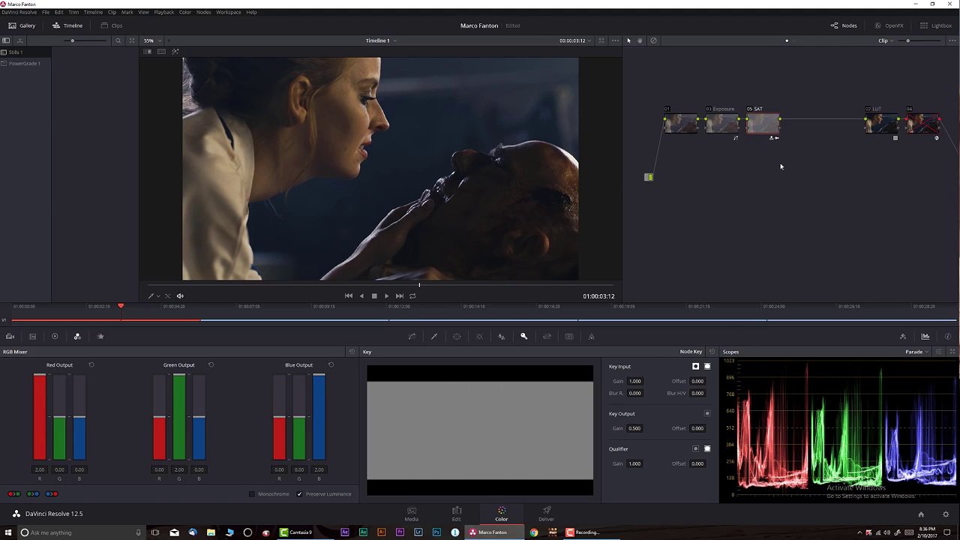
pyautogui.moveTo(789, 160)
pyautogui.mouseDown()
pyautogui.moveTo(663, 106)
pyautogui.moveTo(667, 150)
pyautogui.mouseUp()
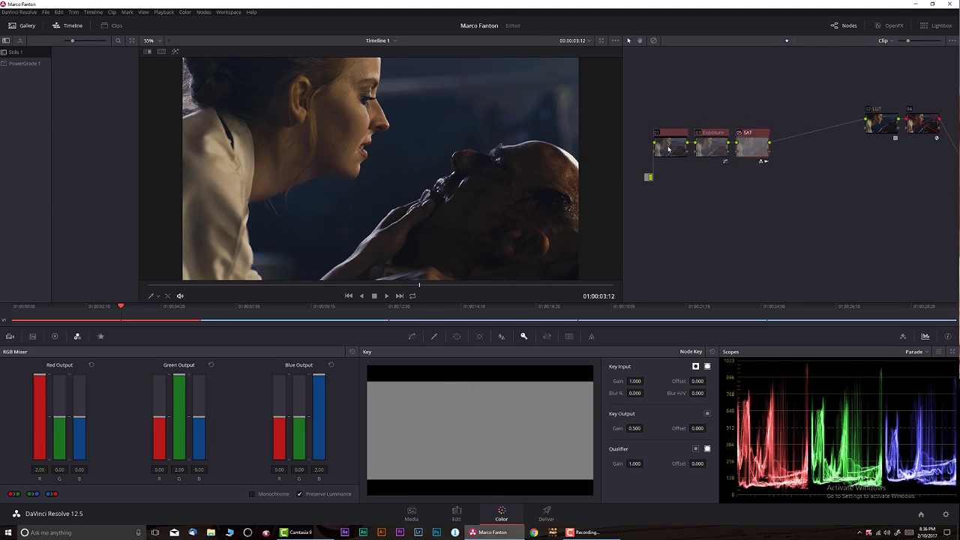
# Step: Add serial node 06 after 05 SAT and switch the scopes to Histogram
pyautogui.click(746, 155)
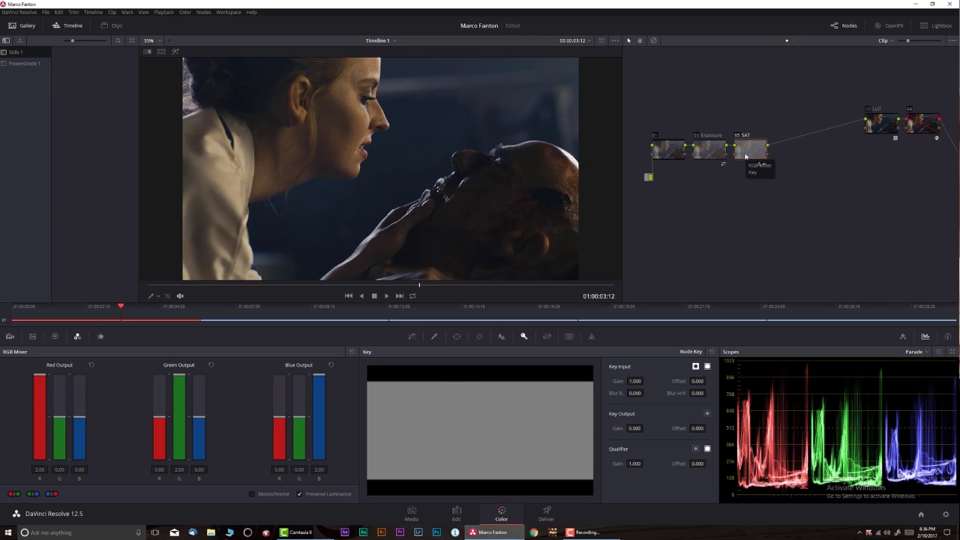
pyautogui.hotkey('alt', 's')
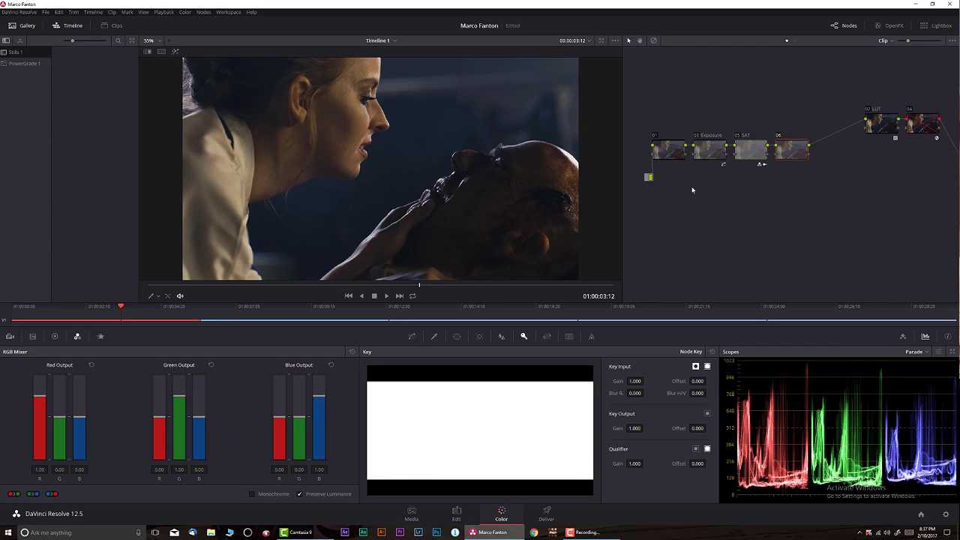
pyautogui.click(922, 352)
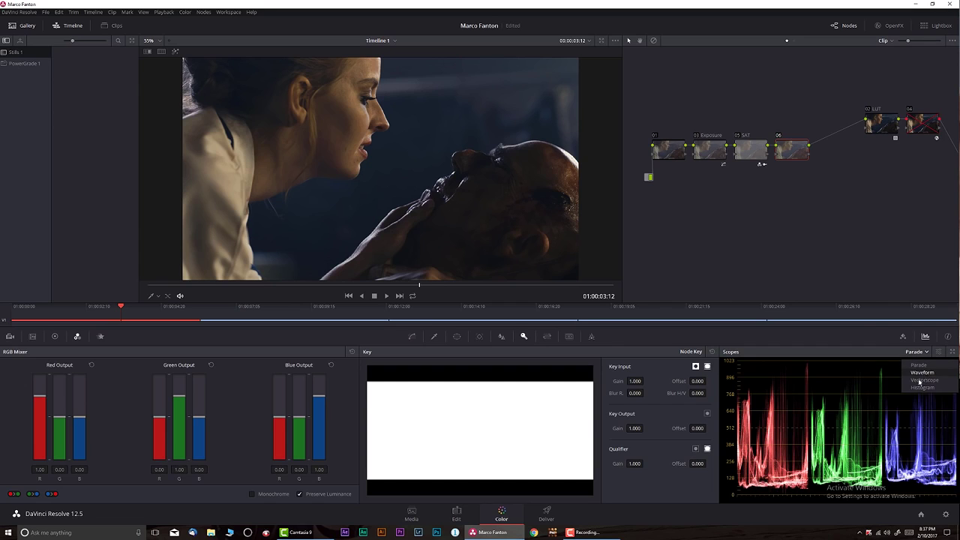
pyautogui.click(922, 387)
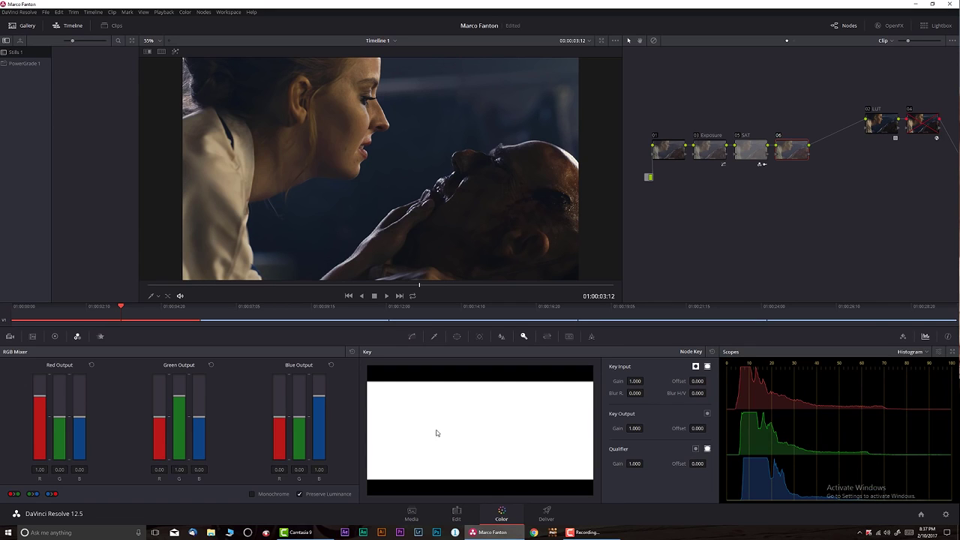
# Step: Warm node 06's white balance temperature to 480.0 and return the scopes to Parade
pyautogui.click(54, 336)
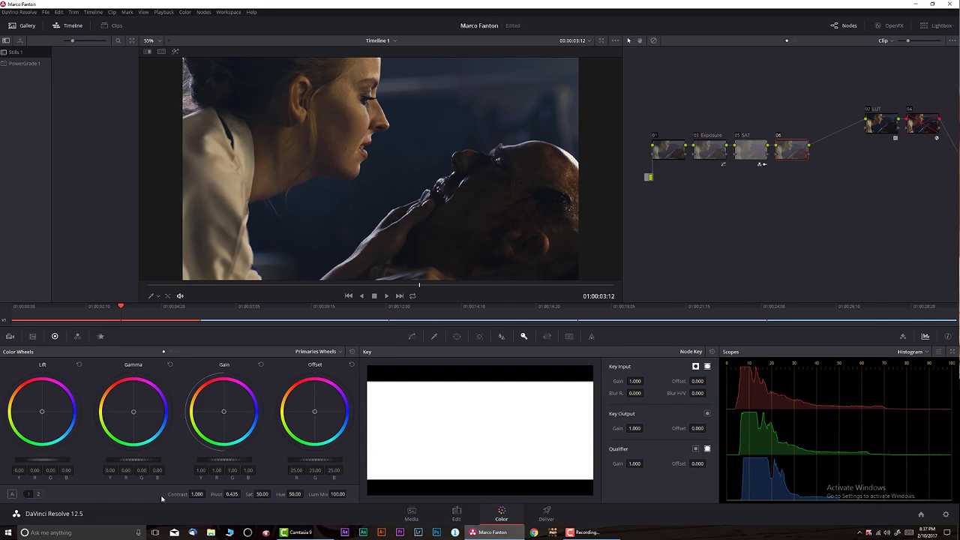
pyautogui.click(39, 494)
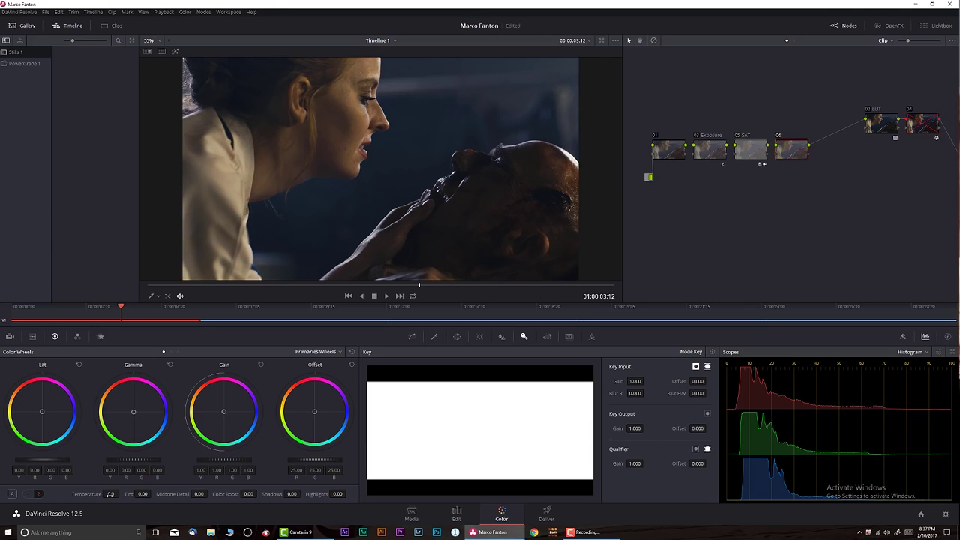
pyautogui.moveTo(111, 494)
pyautogui.mouseDown()
pyautogui.moveTo(150, 494)
pyautogui.moveTo(120, 494)
pyautogui.mouseUp()
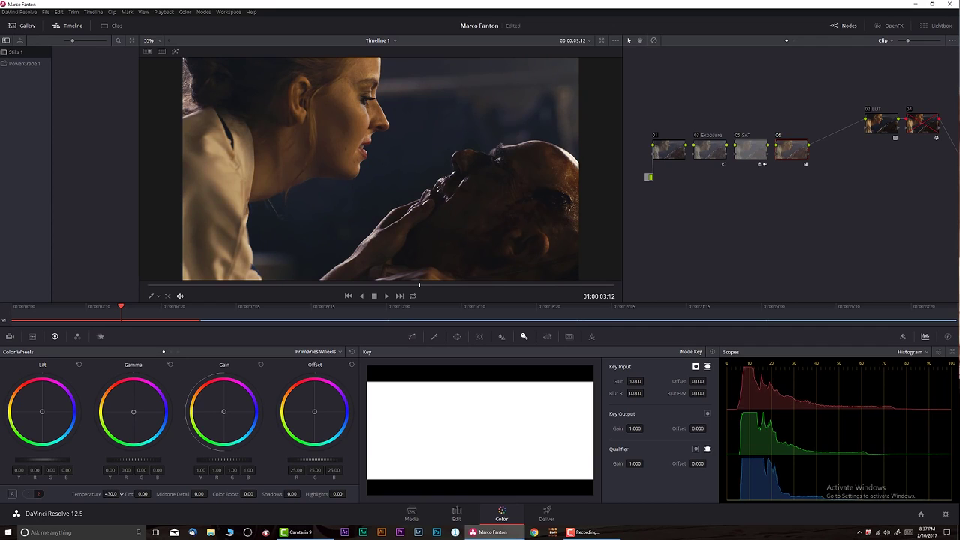
pyautogui.click(917, 352)
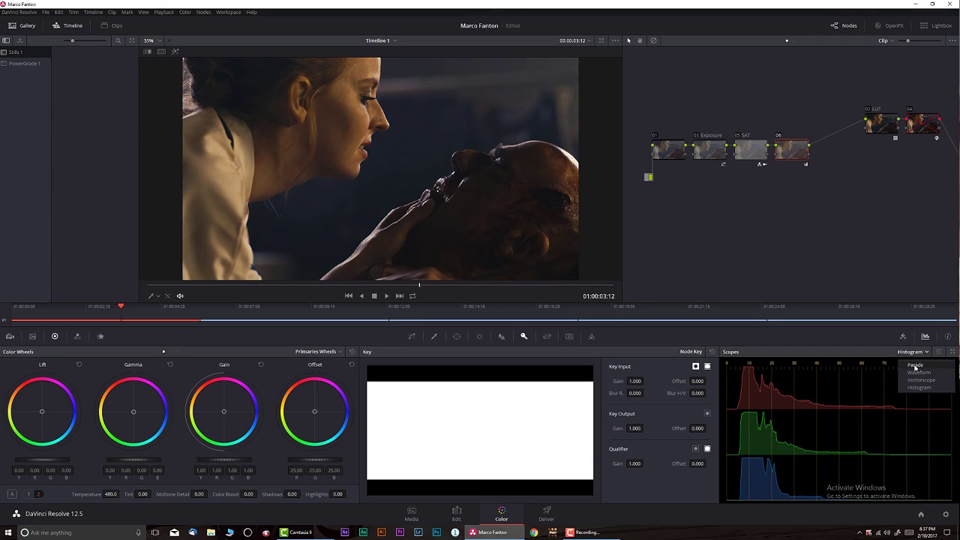
pyautogui.click(916, 365)
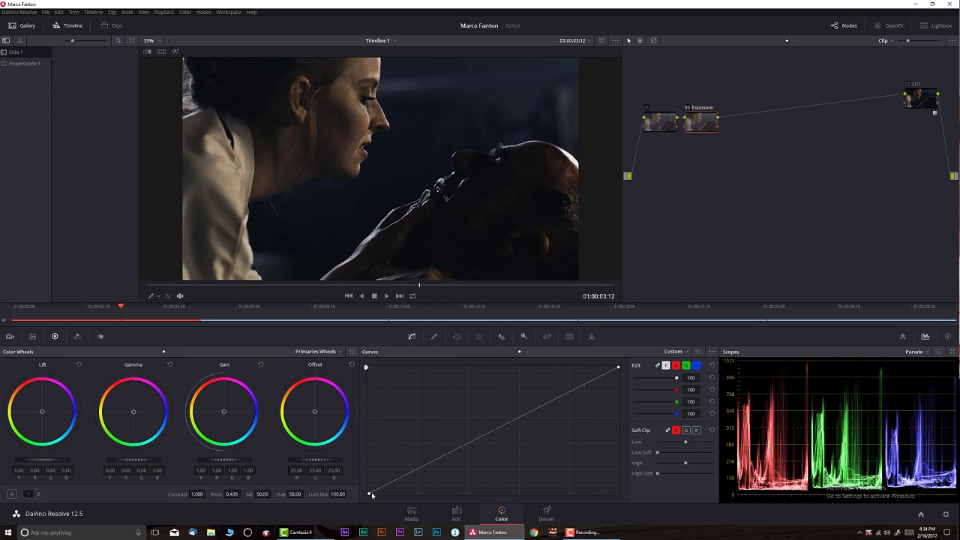
# Step: Lift the 03 Exposure curve's black point for milky shadows, returning the white point near the top
pyautogui.moveTo(369, 494); pyautogui.dragTo(355, 479)
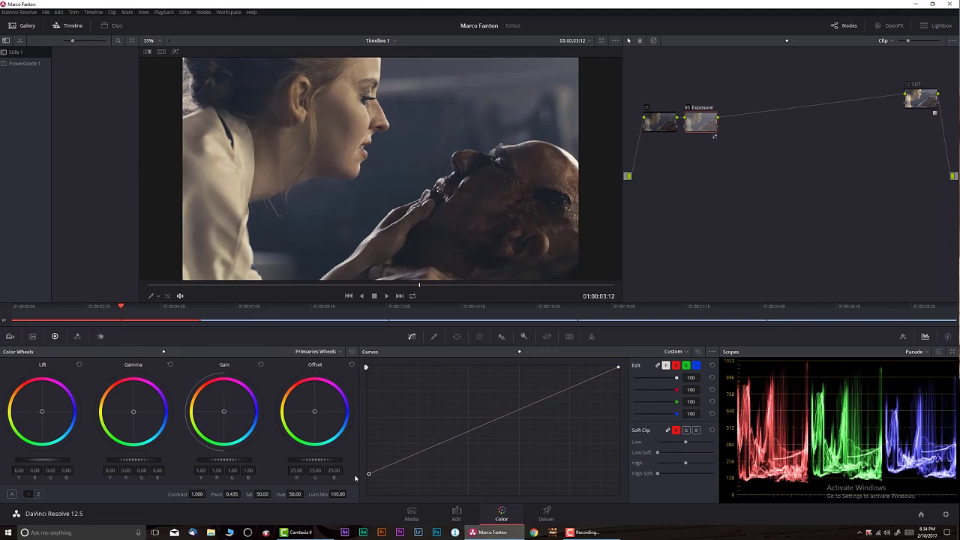
pyautogui.moveTo(355, 477); pyautogui.dragTo(355, 489)
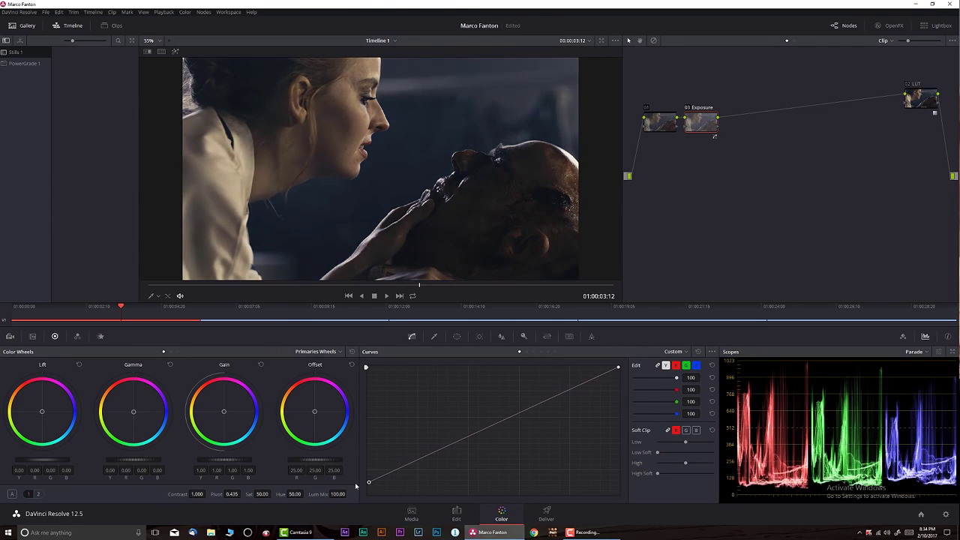
pyautogui.moveTo(356, 486); pyautogui.dragTo(355, 482)
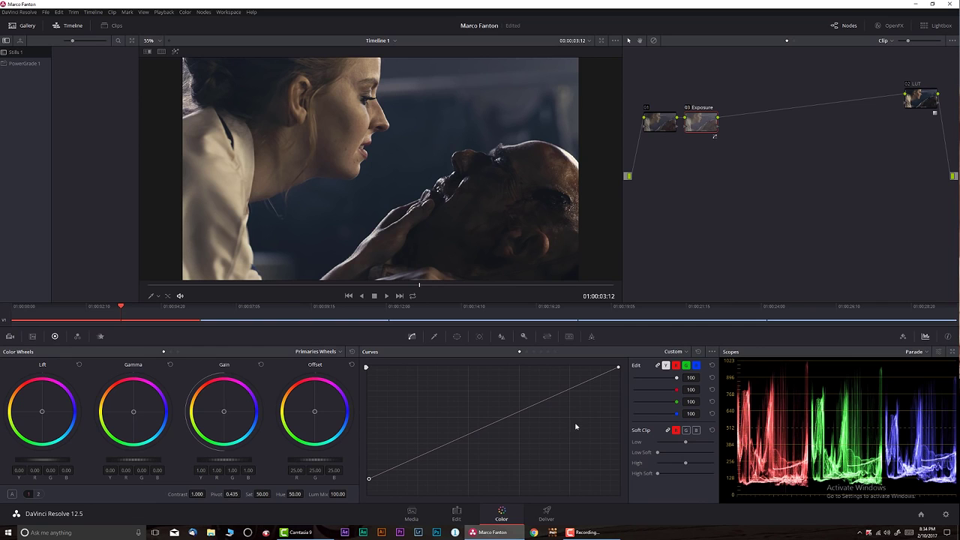
pyautogui.moveTo(617, 369); pyautogui.dragTo(619, 381)
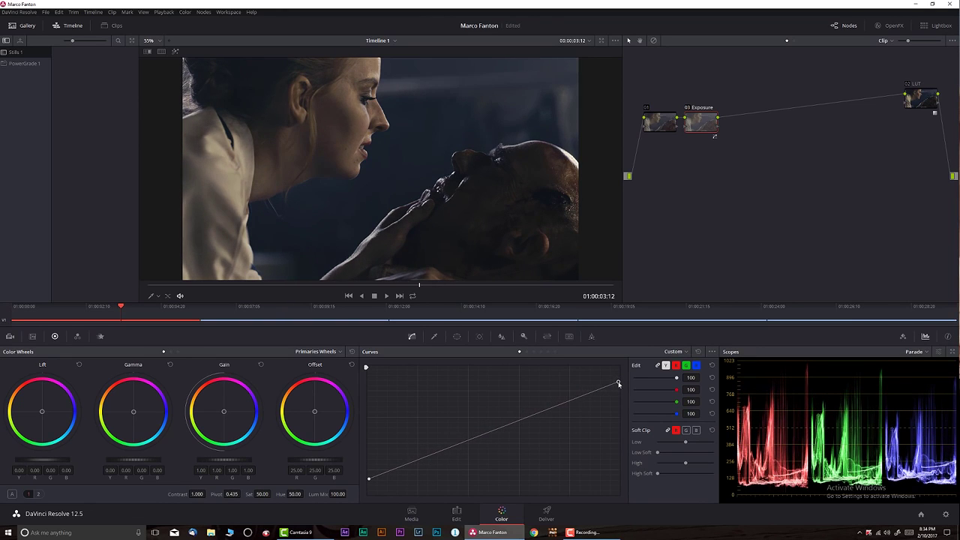
pyautogui.moveTo(619, 381); pyautogui.dragTo(618, 378)
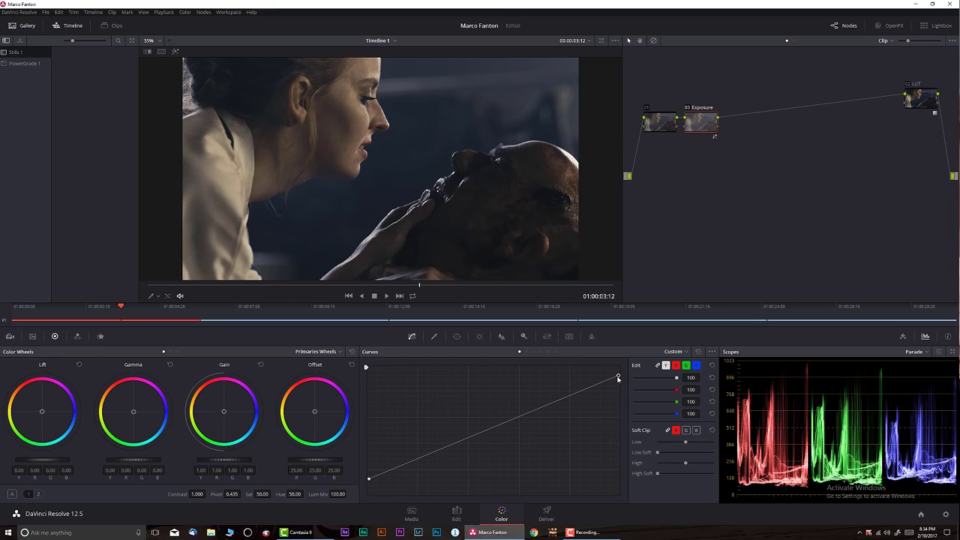
pyautogui.moveTo(619, 377)
pyautogui.mouseDown()
pyautogui.moveTo(617, 405)
pyautogui.moveTo(619, 395)
pyautogui.mouseUp()
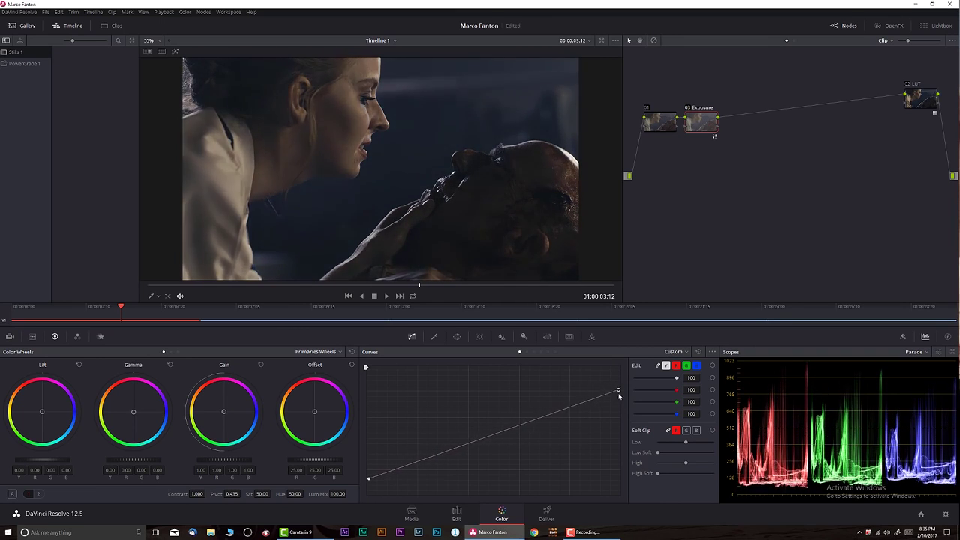
pyautogui.moveTo(619, 395); pyautogui.dragTo(618, 375)
pyautogui.moveTo(909, 101); pyautogui.dragTo(865, 122)
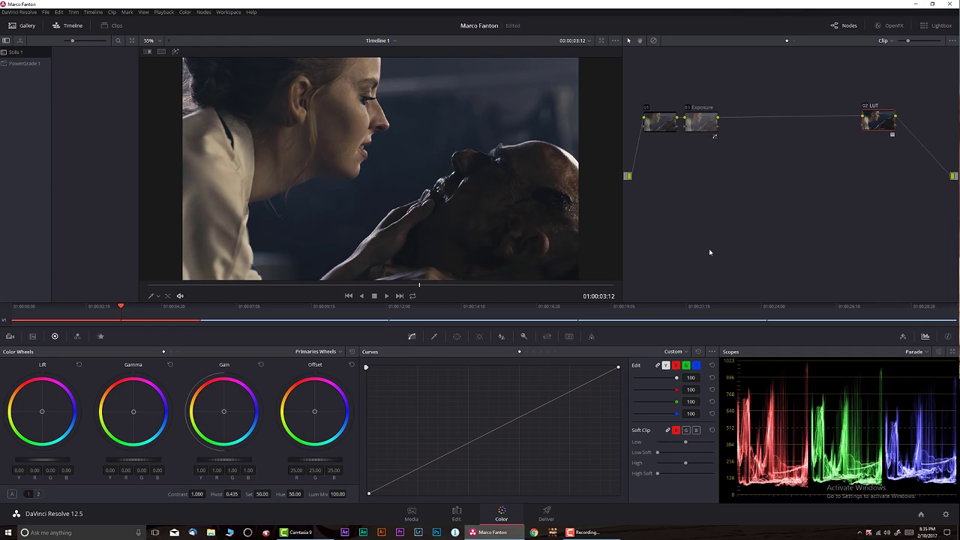
pyautogui.hotkey('alt', 's')
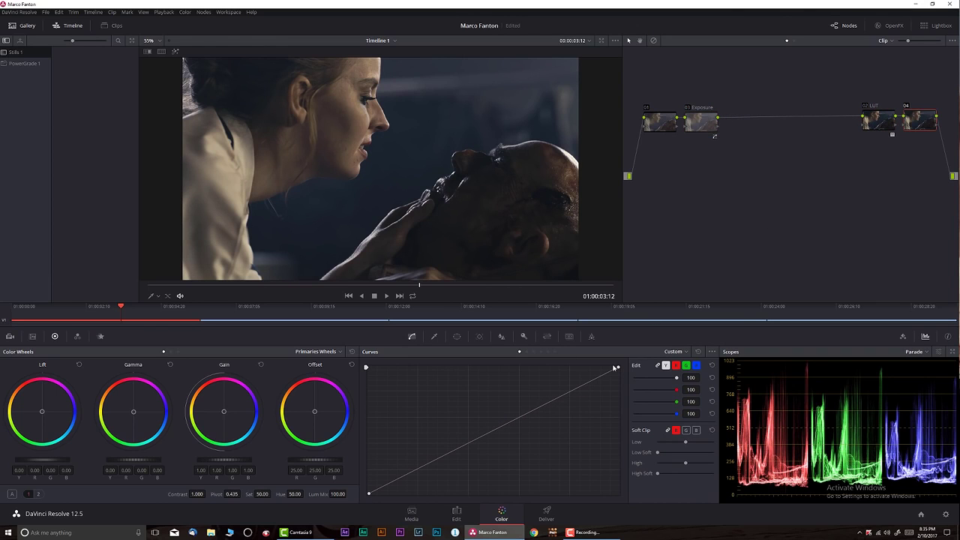
pyautogui.moveTo(617, 368); pyautogui.dragTo(617, 390)
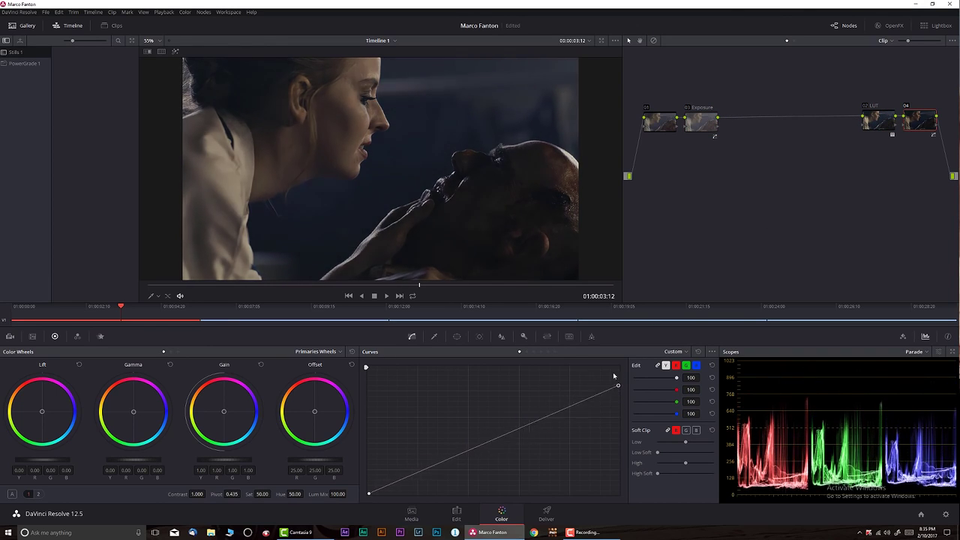
pyautogui.hotkey('ctrl', 'z')
pyautogui.hotkey('ctrl', 'shift', 'z')
pyautogui.hotkey('ctrl', 'z')
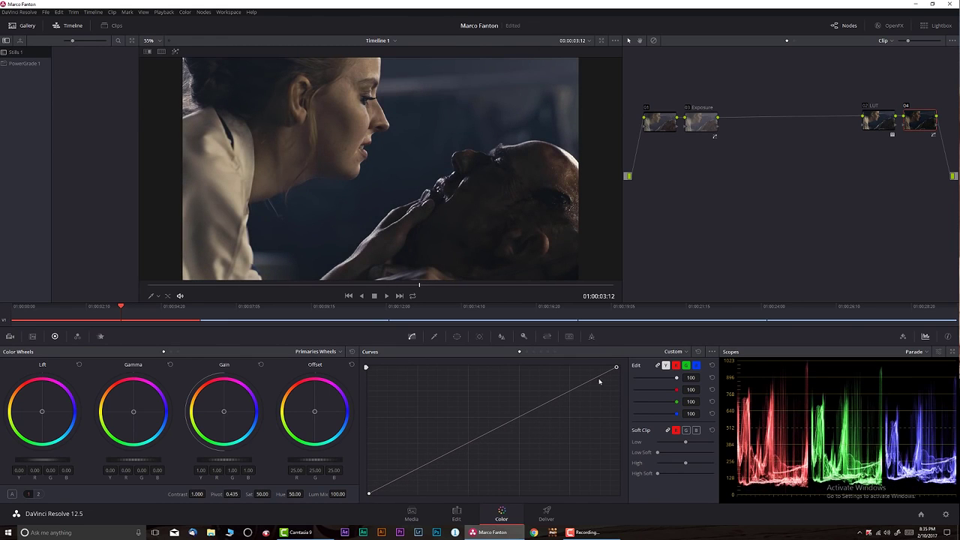
pyautogui.moveTo(369, 494)
pyautogui.mouseDown()
pyautogui.moveTo(407, 494)
pyautogui.moveTo(376, 494)
pyautogui.mouseUp()
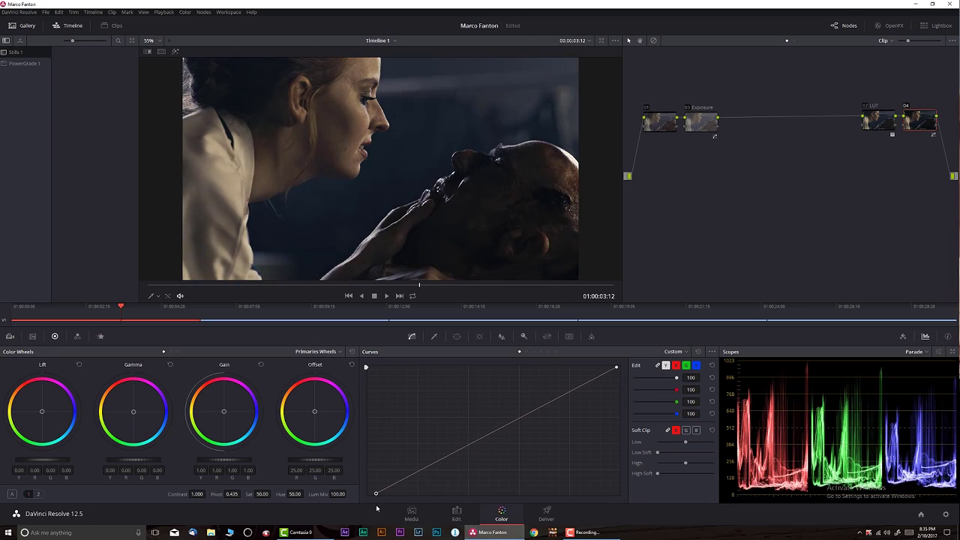
pyautogui.click(701, 122)
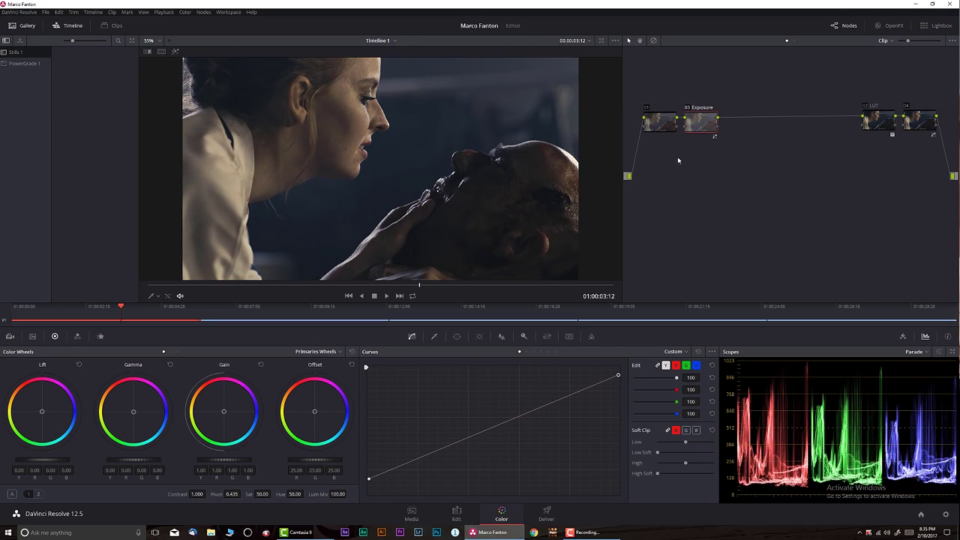
pyautogui.moveTo(369, 478); pyautogui.dragTo(407, 495)
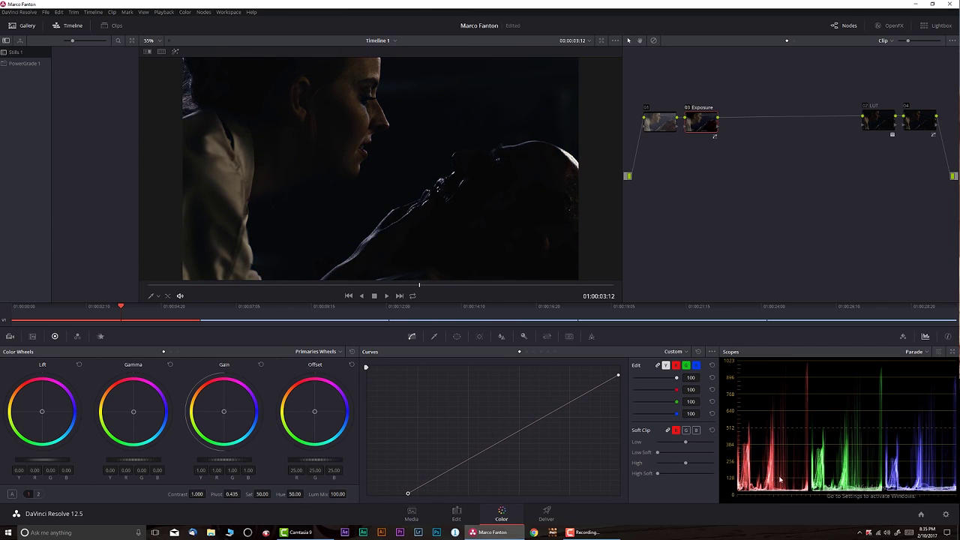
pyautogui.moveTo(408, 494)
pyautogui.mouseDown()
pyautogui.moveTo(368, 495)
pyautogui.moveTo(359, 483)
pyautogui.mouseUp()
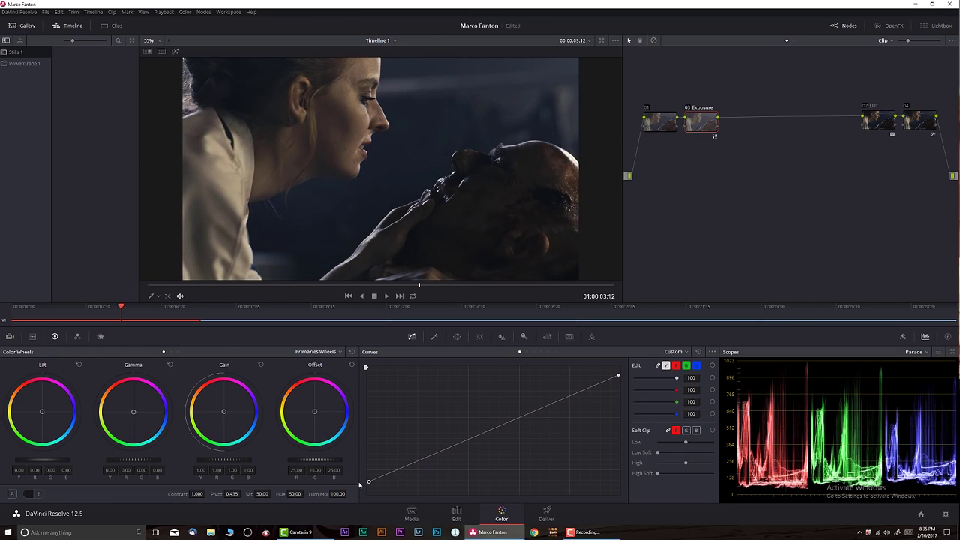
pyautogui.click(920, 125)
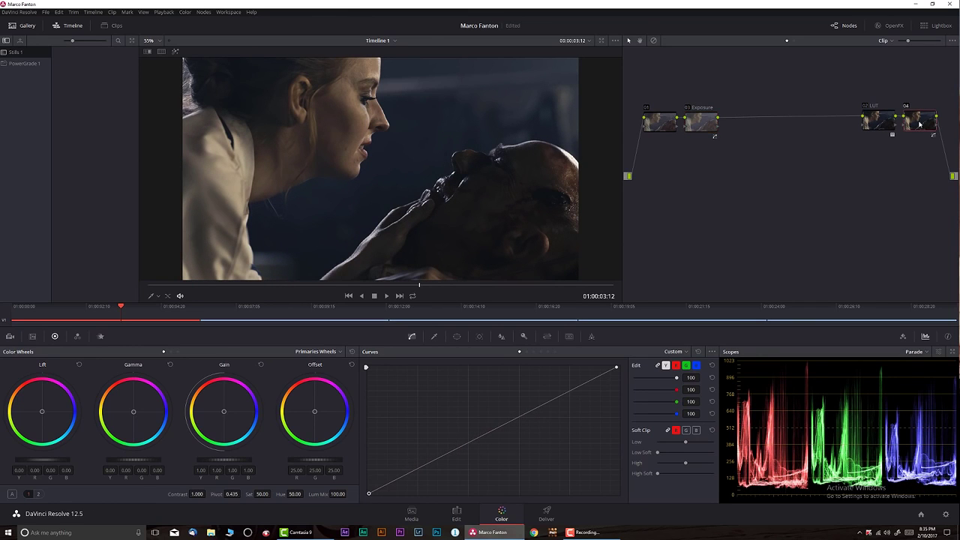
pyautogui.press('Delete')
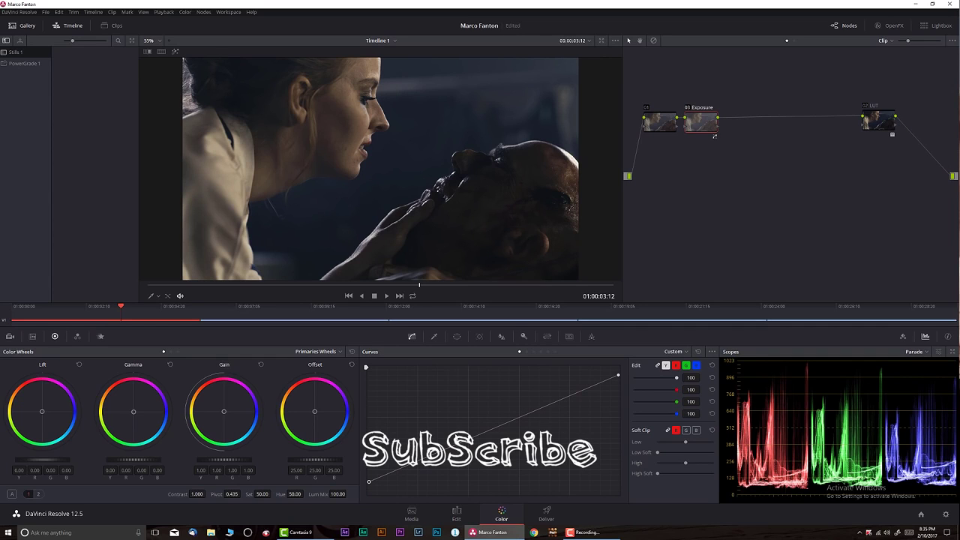
# Step: Add serial node 04 after 02 LUT and apply the False Color 2.2 OpenFX effect to it
pyautogui.click(879, 121)
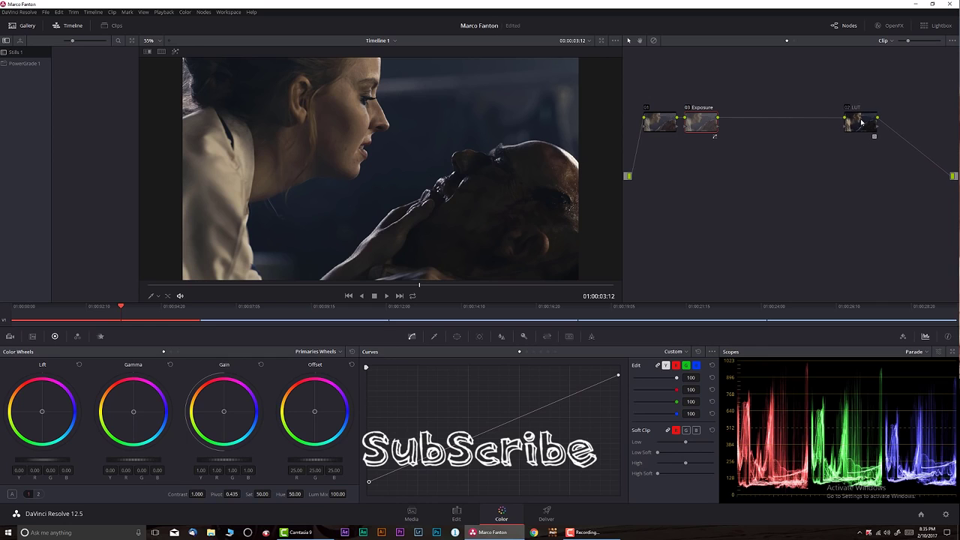
pyautogui.hotkey('alt', 's')
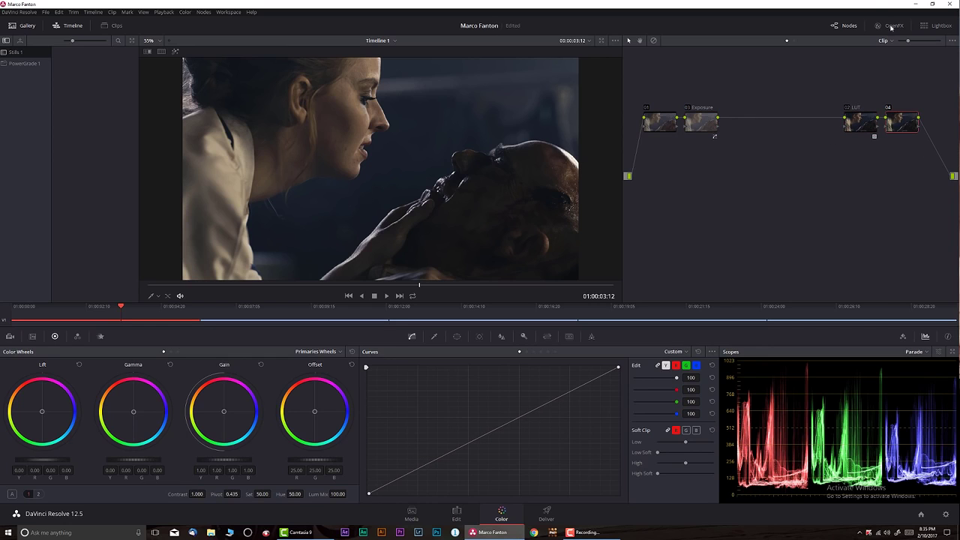
pyautogui.click(888, 25)
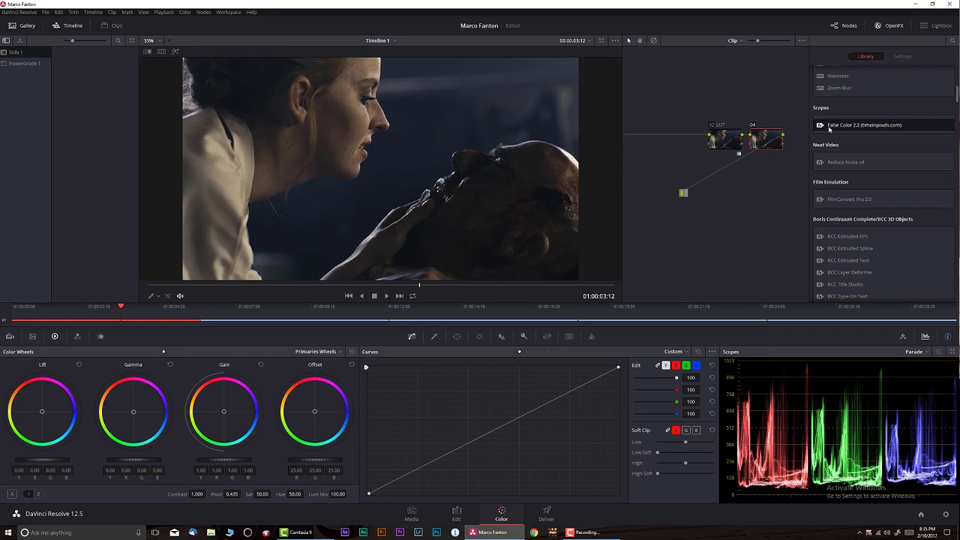
pyautogui.moveTo(848, 124); pyautogui.dragTo(767, 139)
pyautogui.click(893, 26)
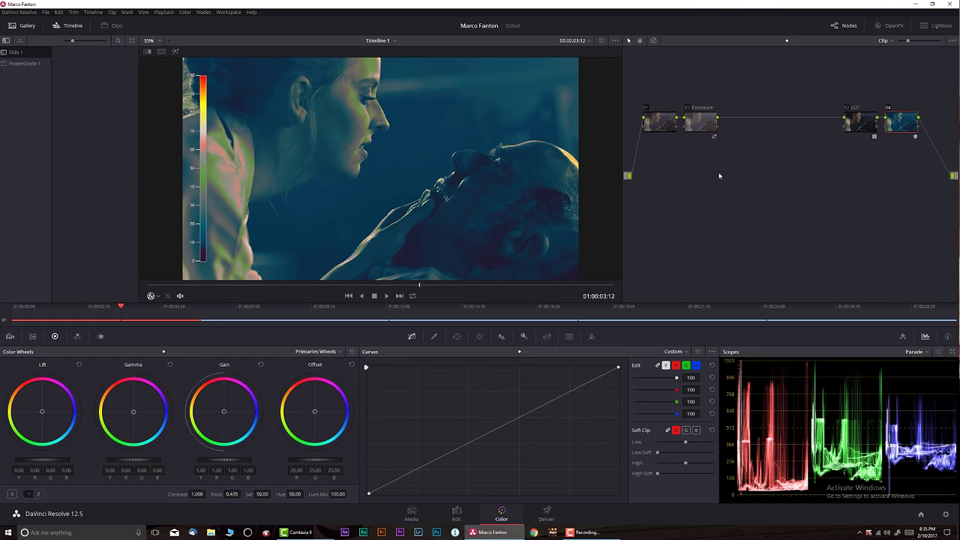
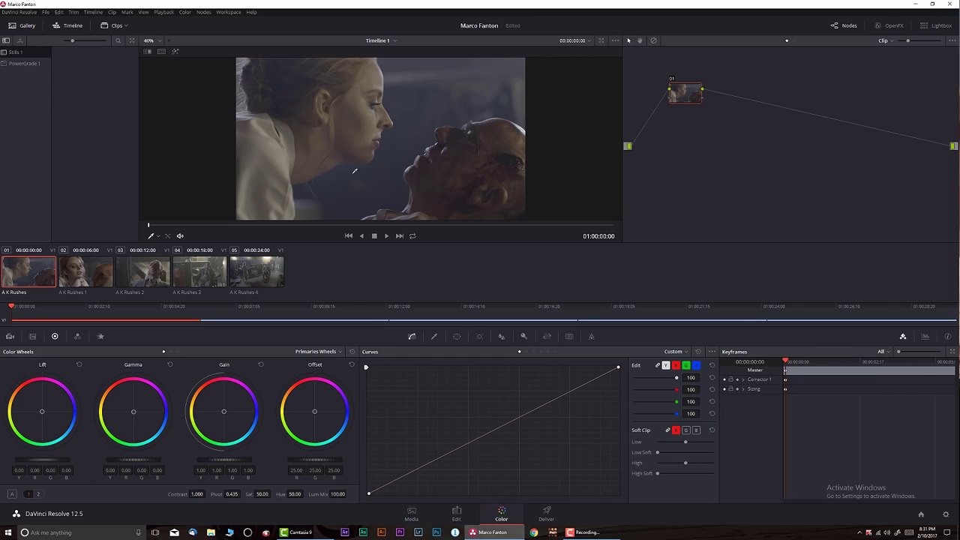
# Step: Play the clip, hide the thumbnails, park at 01:00:02:04, and add serial node 02
pyautogui.press('space')
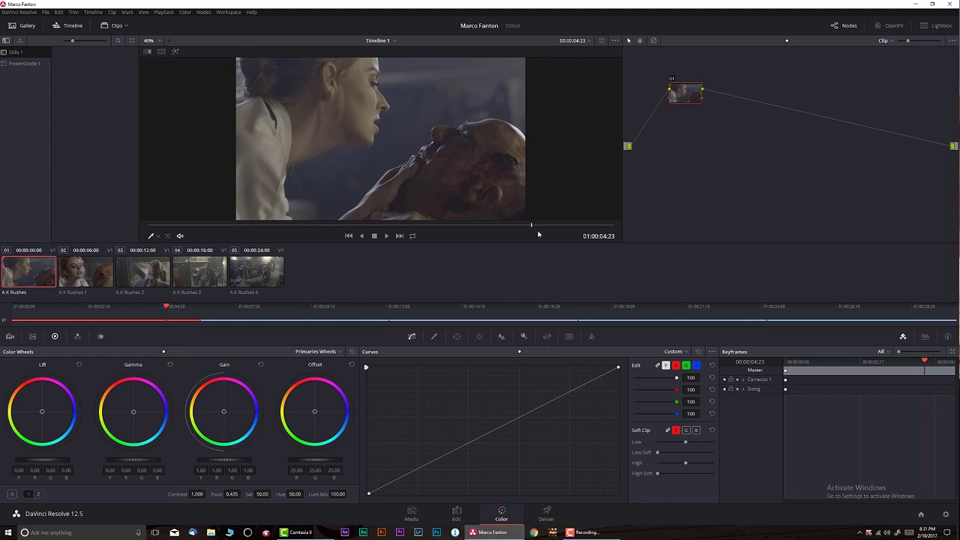
pyautogui.click(113, 26)
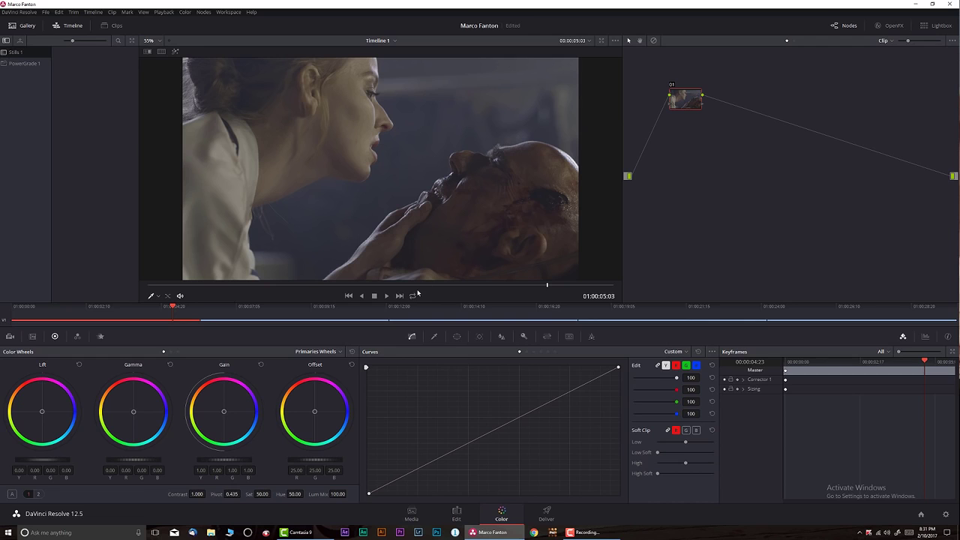
pyautogui.moveTo(315, 286); pyautogui.dragTo(316, 286)
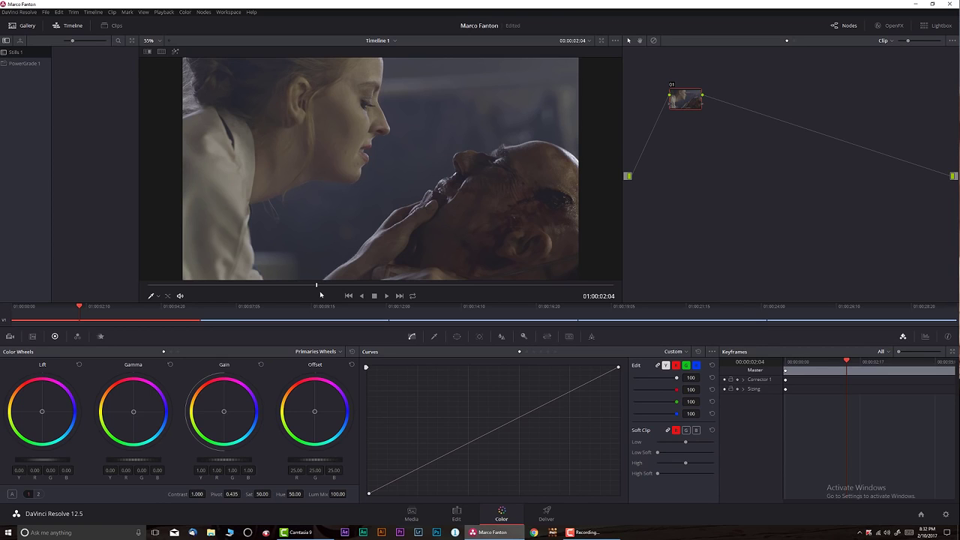
pyautogui.hotkey('alt', 's')
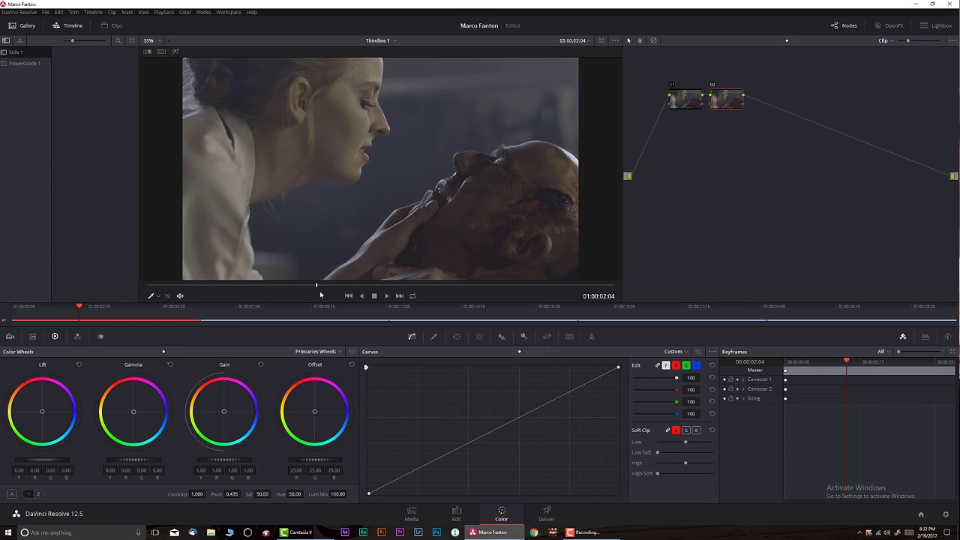
pyautogui.click(888, 25)
pyautogui.scroll(-3, 852, 204)
pyautogui.scroll(-3, 852, 204)
pyautogui.scroll(3, 852, 204)
pyautogui.moveTo(862, 125); pyautogui.dragTo(724, 104)
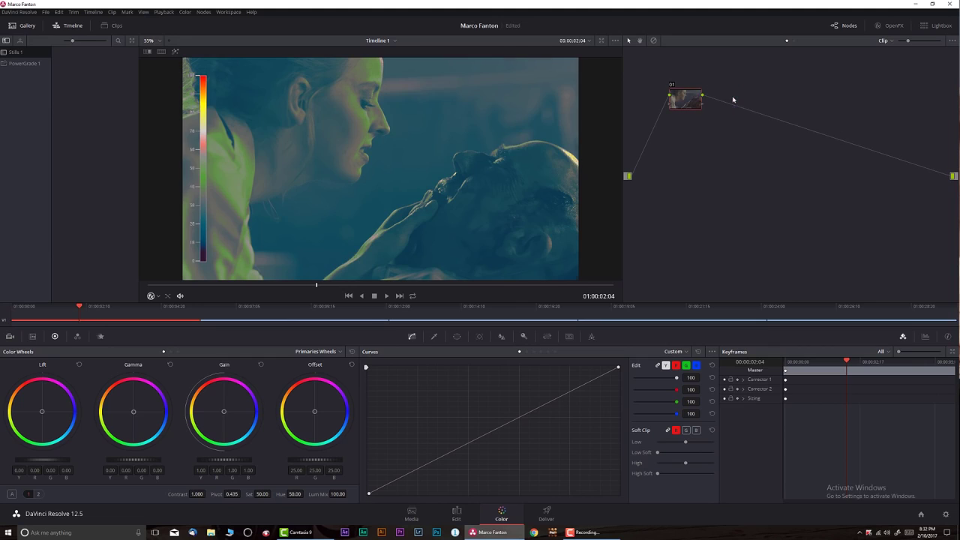
pyautogui.press('Delete')
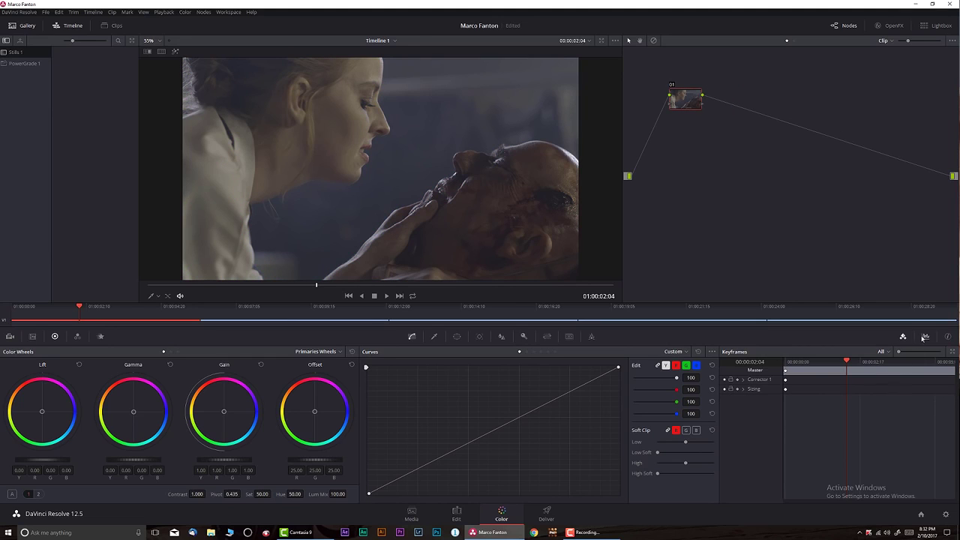
# Step: Show the RGB Parade scope in place of the keyframes list
pyautogui.click(925, 337)
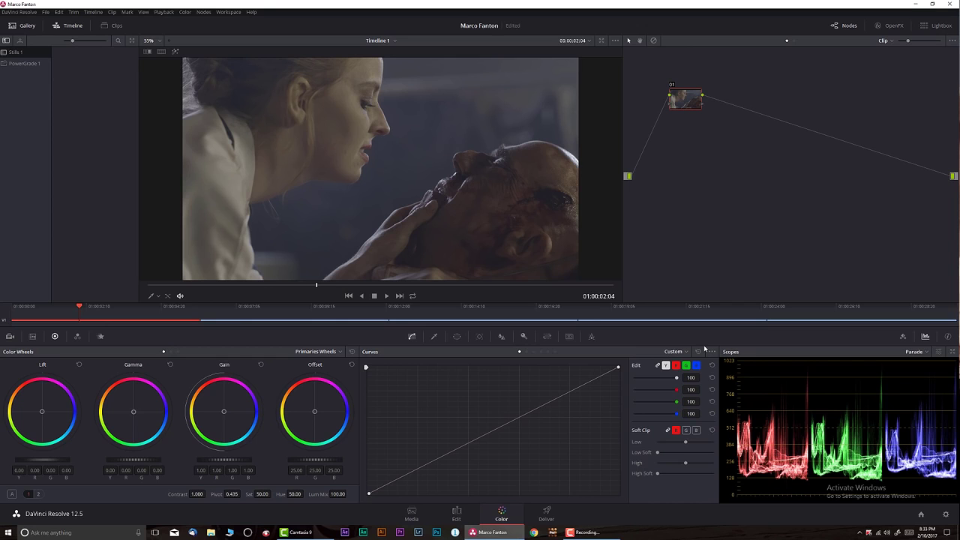
pyautogui.scroll(2, 392, 154)
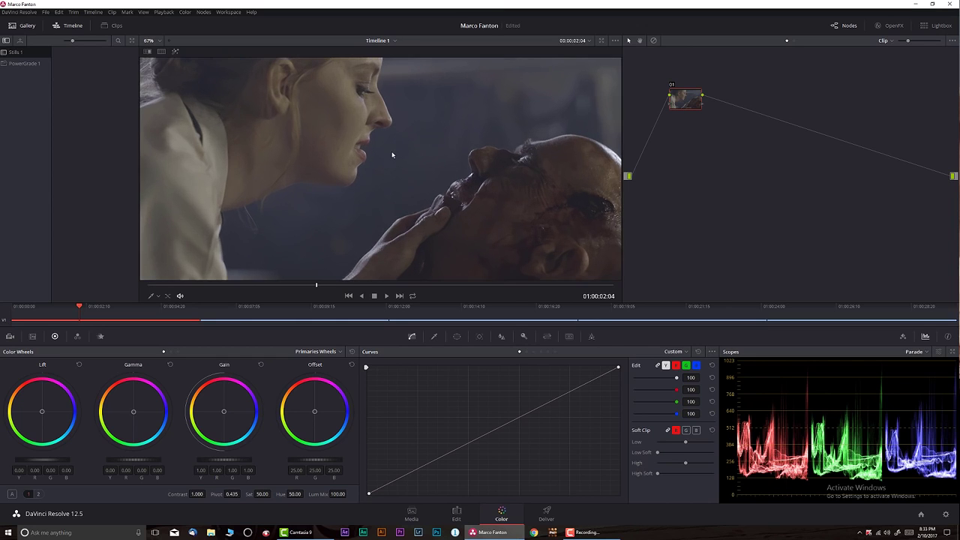
# Step: Zoom into the viewer on the faces and scrub forward to 01:00:02:16
pyautogui.scroll(2, 396, 154)
pyautogui.scroll(2, 400, 155)
pyautogui.scroll(2, 429, 146)
pyautogui.scroll(1, 387, 187)
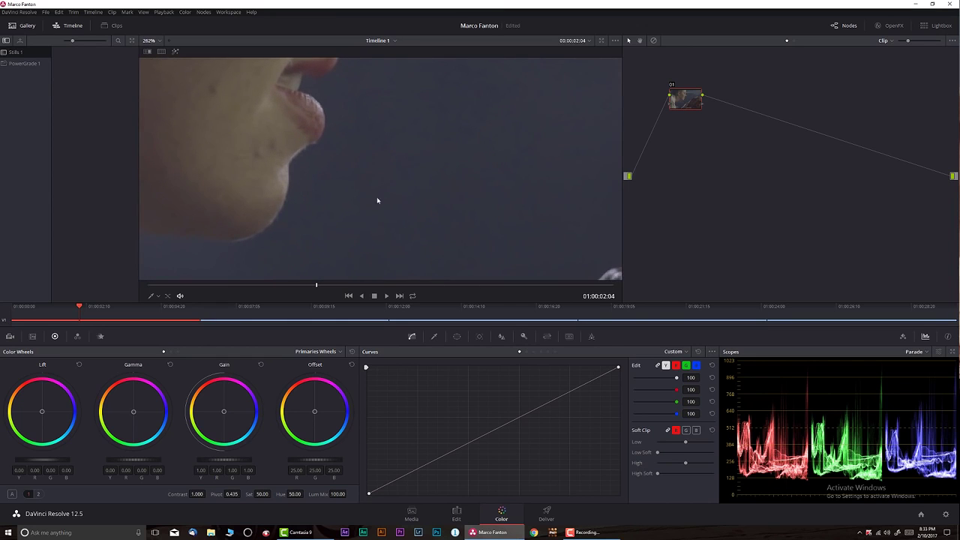
pyautogui.moveTo(318, 285); pyautogui.dragTo(323, 285)
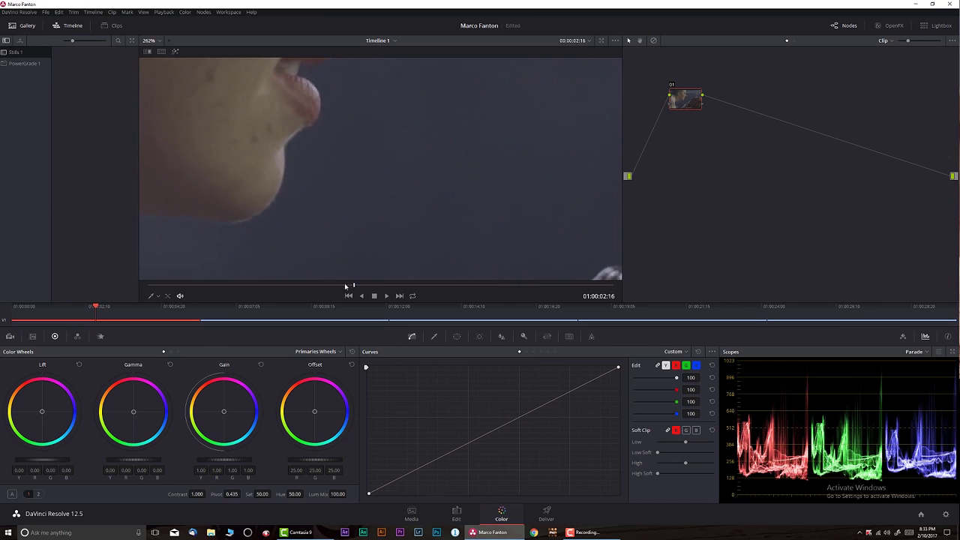
pyautogui.scroll(3, 390, 255)
pyautogui.scroll(3, 420, 229)
pyautogui.scroll(3, 432, 208)
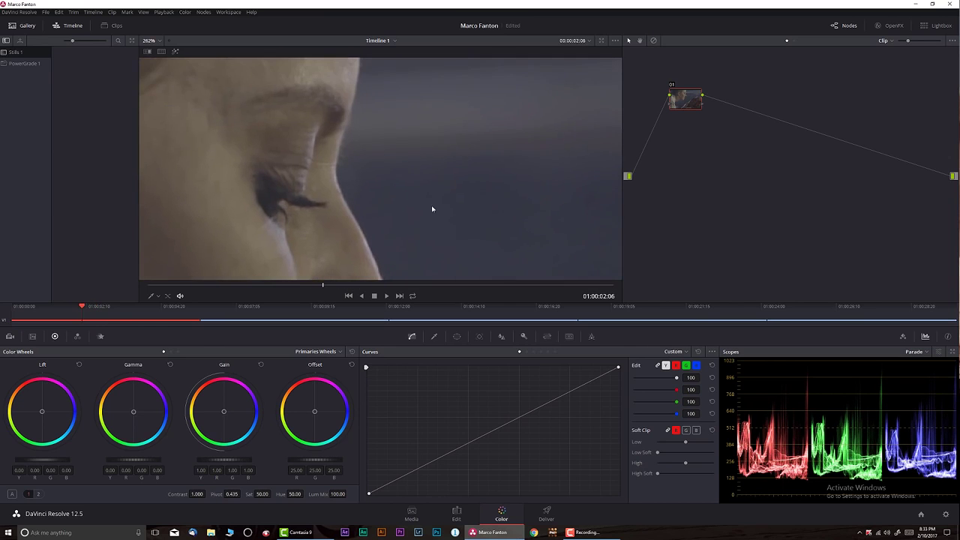
pyautogui.scroll(3, 443, 206)
pyautogui.scroll(2, 431, 168)
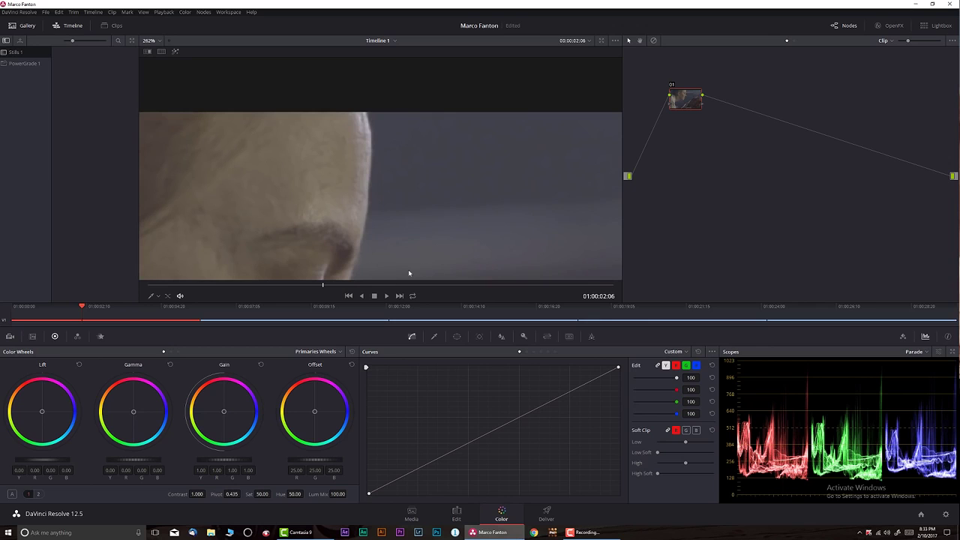
pyautogui.moveTo(334, 290); pyautogui.dragTo(355, 286)
# Step: Scrub on to 01:00:03:12, fit the whole frame, and add a serial node after 01
pyautogui.scroll(-3, 410, 143)
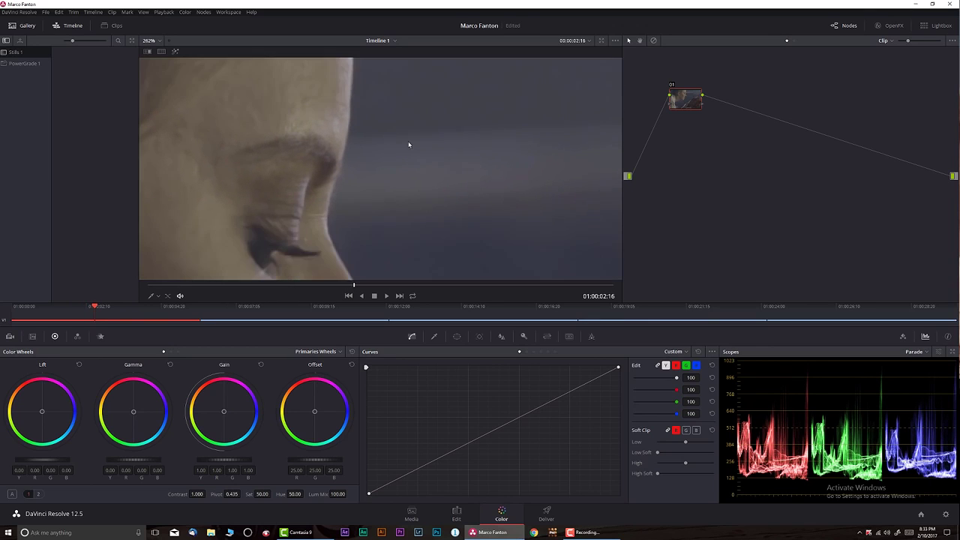
pyautogui.scroll(-2, 395, 140)
pyautogui.scroll(-3, 395, 140)
pyautogui.scroll(-1, 375, 155)
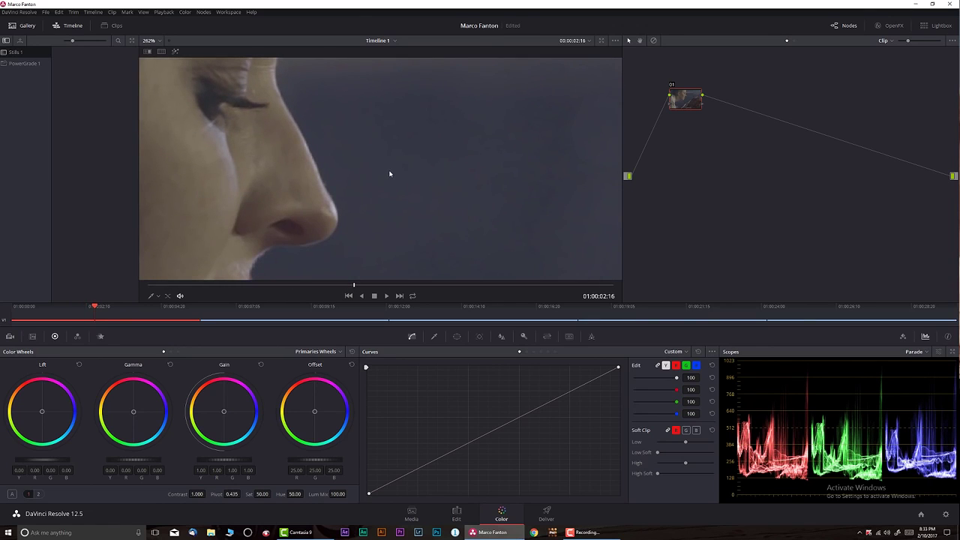
pyautogui.moveTo(356, 285); pyautogui.dragTo(372, 285)
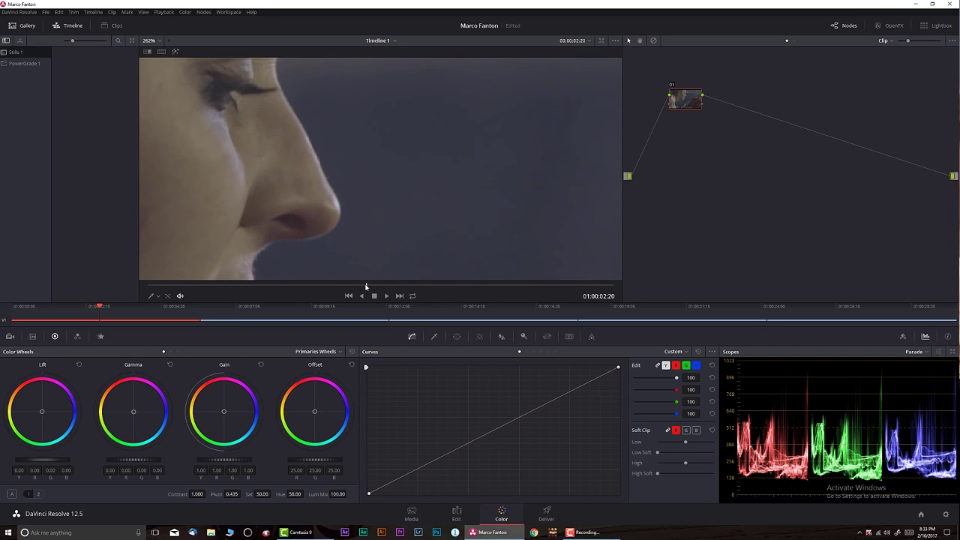
pyautogui.scroll(2, 382, 237)
pyautogui.scroll(3, 382, 237)
pyautogui.moveTo(375, 285); pyautogui.dragTo(398, 285)
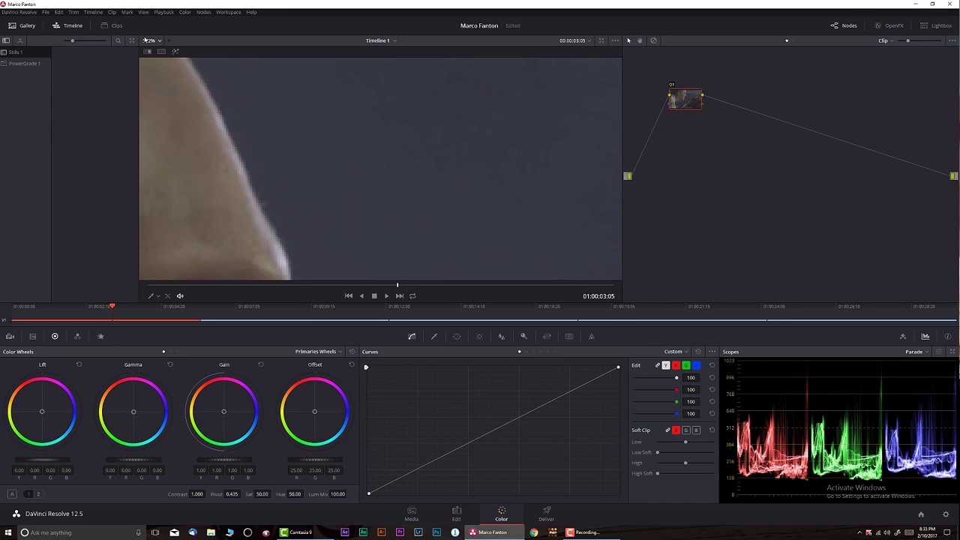
pyautogui.scroll(-1, 373, 213)
pyautogui.moveTo(397, 285); pyautogui.dragTo(420, 285)
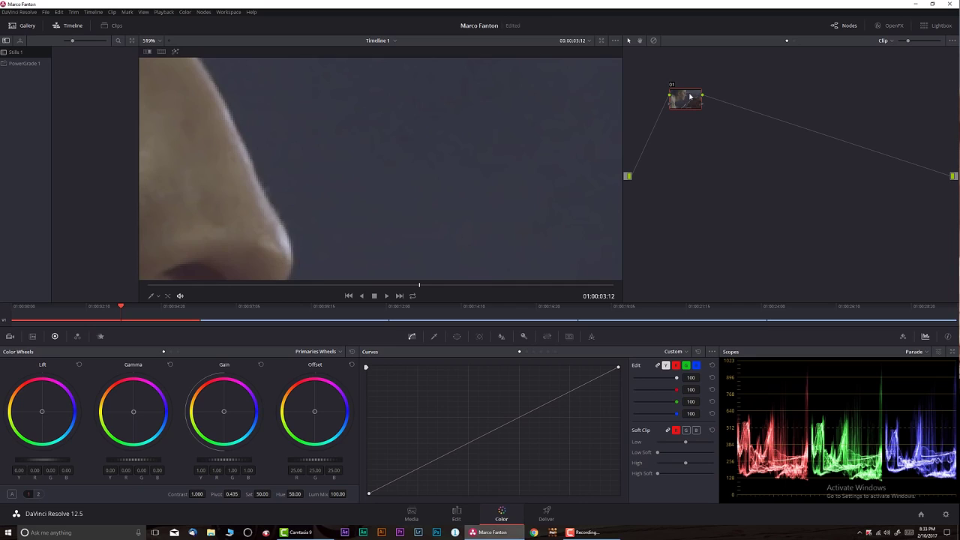
pyautogui.hotkey('shift', 'z')
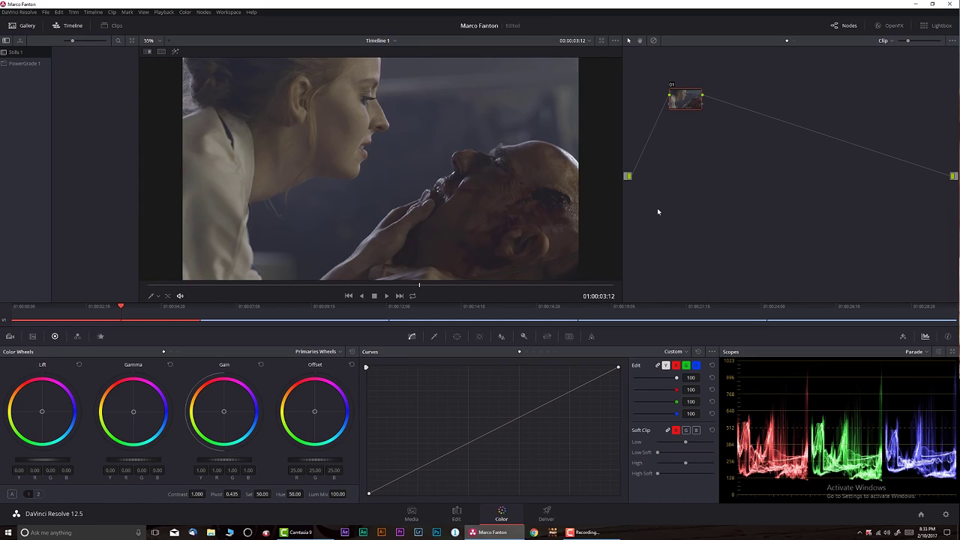
pyautogui.hotkey('alt', 's')
# Step: Apply a Rec709 Kodak 2383 Film Looks 3D LUT to node 02
pyautogui.rightClick(727, 101)
pyautogui.moveTo(777, 182)
pyautogui.moveTo(870, 215)
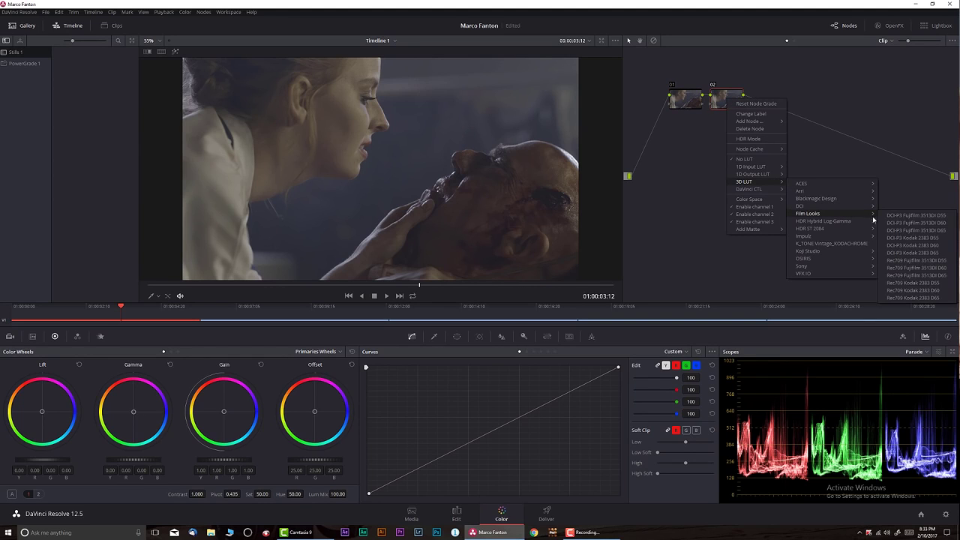
pyautogui.click(921, 284)
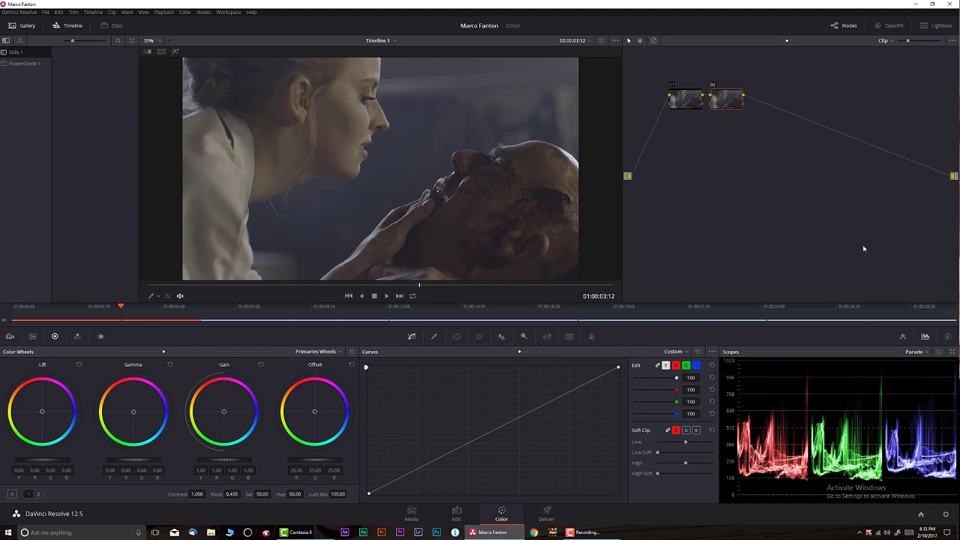
pyautogui.rightClick(729, 98)
pyautogui.moveTo(777, 180)
pyautogui.moveTo(859, 214)
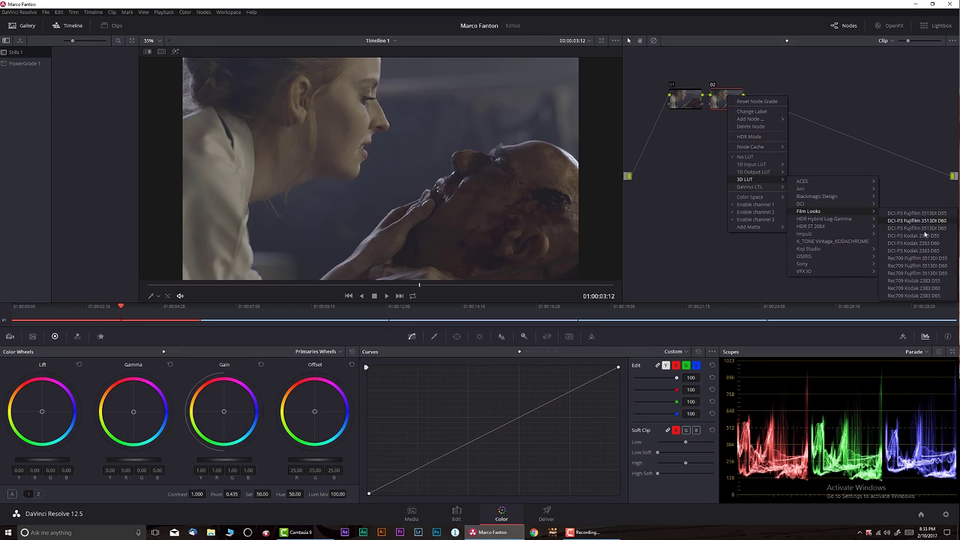
pyautogui.click(926, 282)
# Step: Move node 02 to the far right, label it LUT, and shift node 01 down-left
pyautogui.moveTo(735, 101); pyautogui.dragTo(928, 103)
pyautogui.rightClick(929, 104)
pyautogui.click(934, 119)
pyautogui.press('Return')
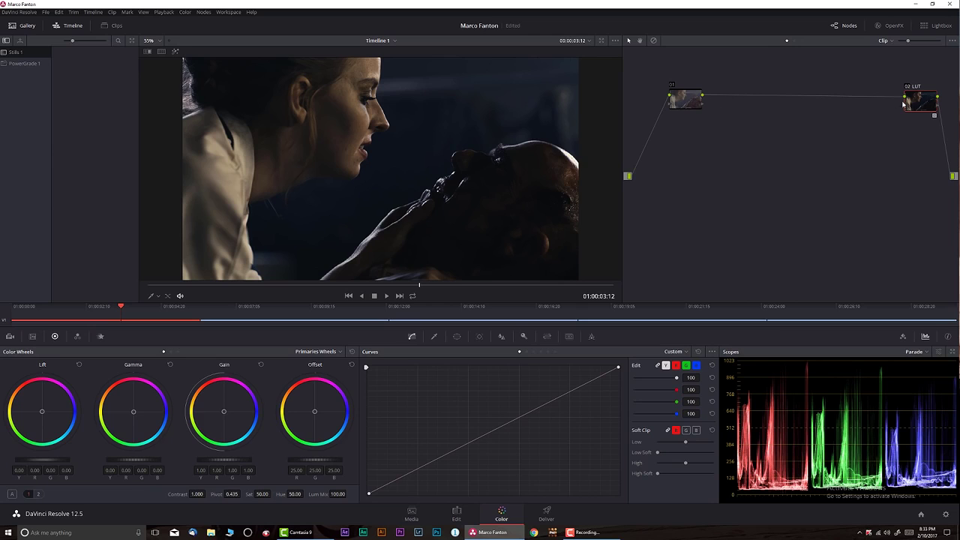
pyautogui.moveTo(688, 102); pyautogui.dragTo(660, 125)
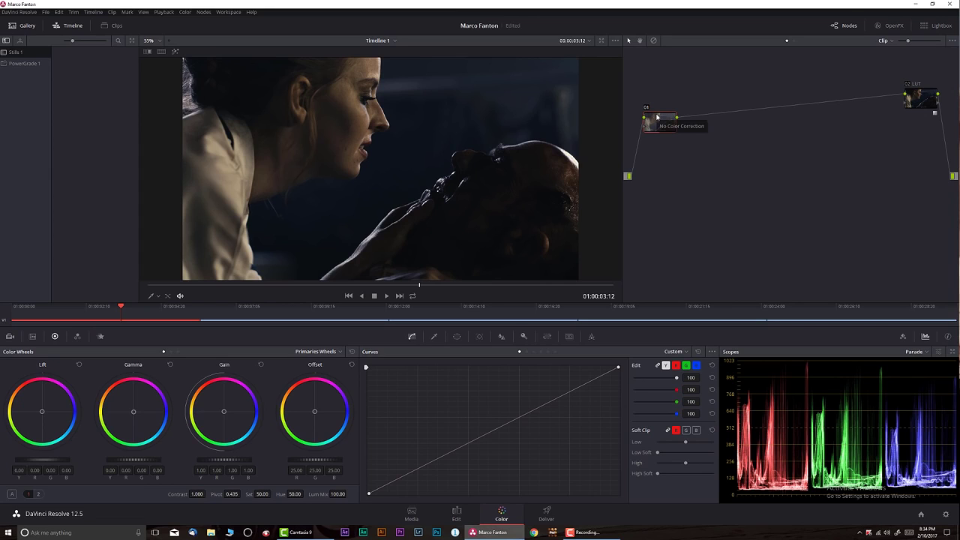
# Step: Insert serial node 03 after node 01 and label it Exposure
pyautogui.hotkey('alt', 's')
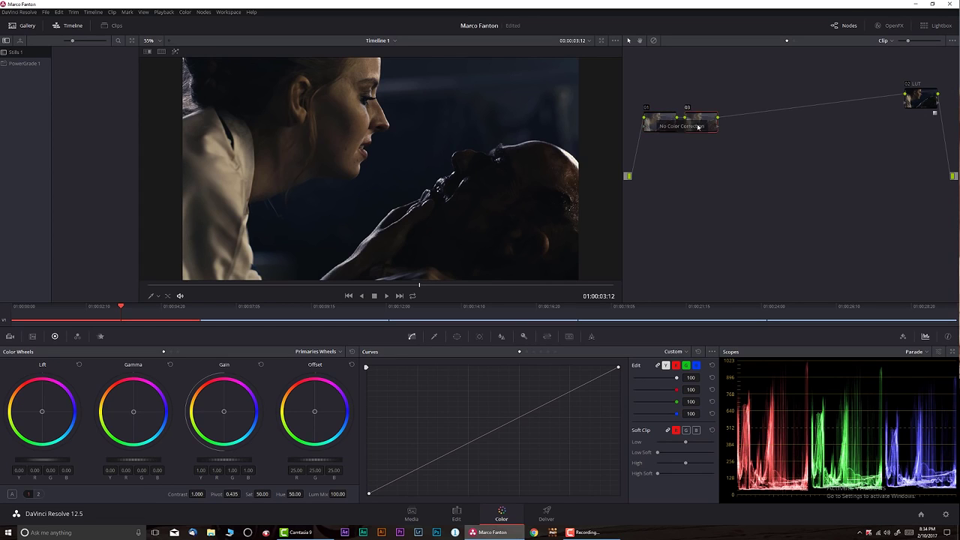
pyautogui.rightClick(699, 126)
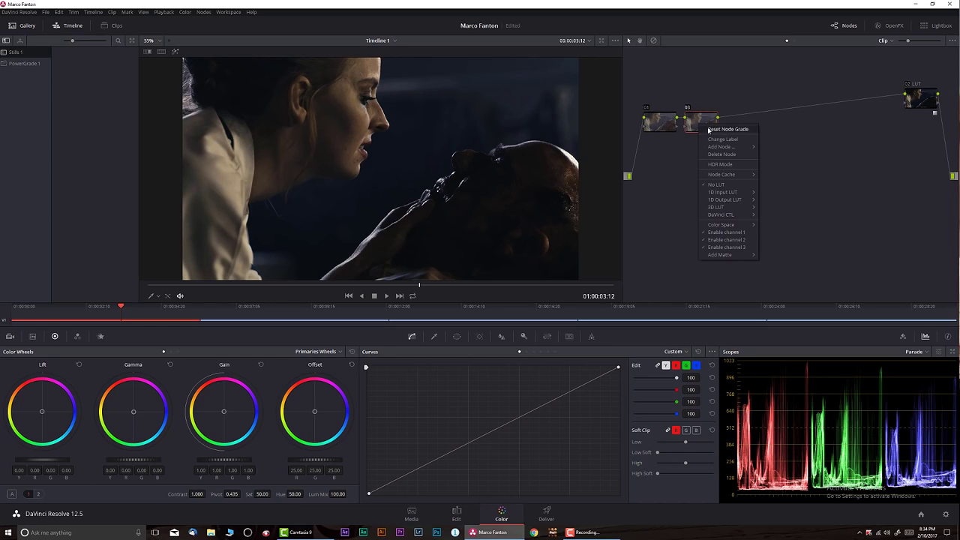
pyautogui.click(728, 140)
pyautogui.write('Ex')
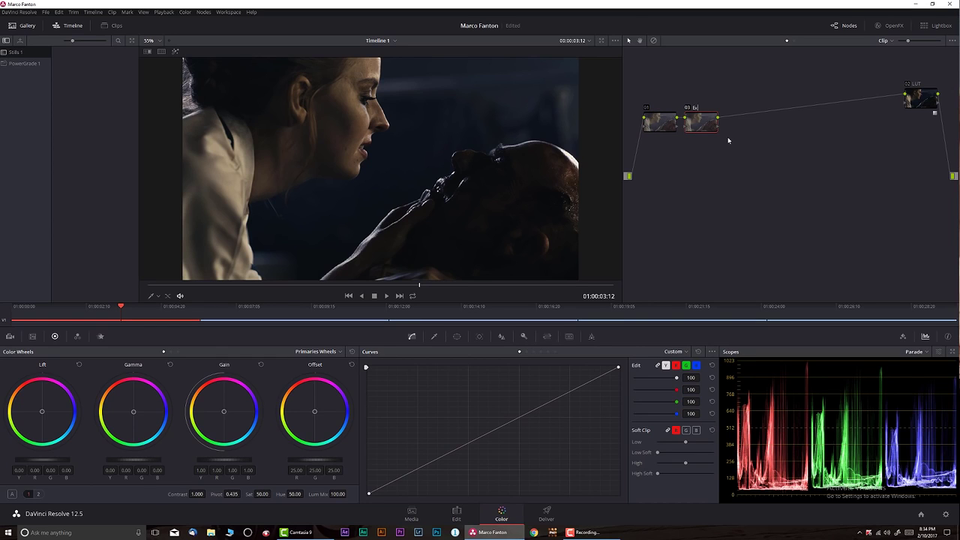
pyautogui.write('posure')
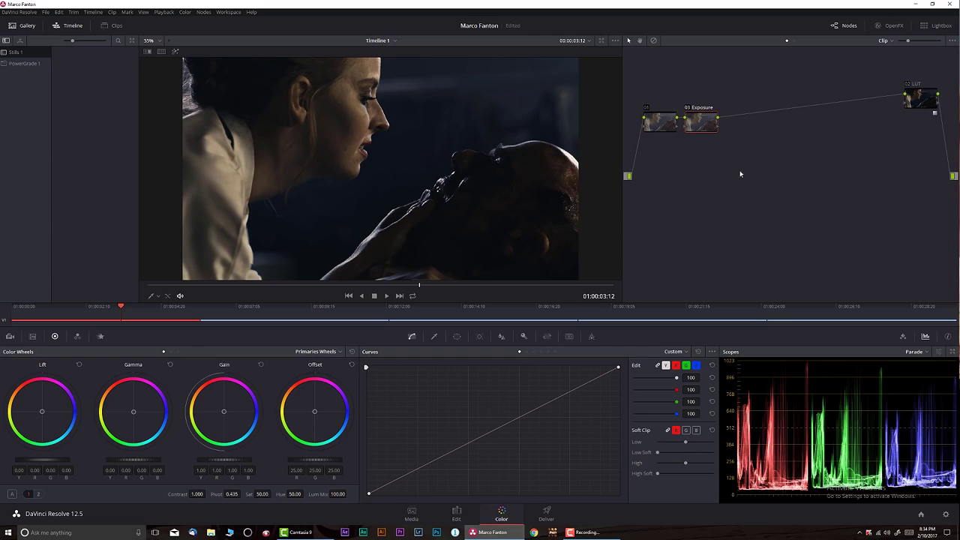